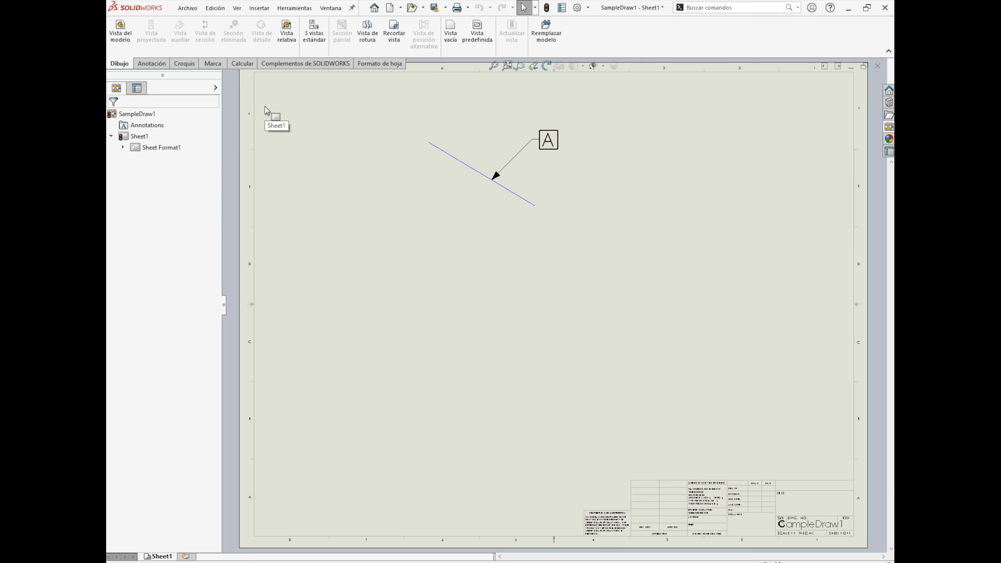
{"action": "left_click", "coordinate": [130, 38]}
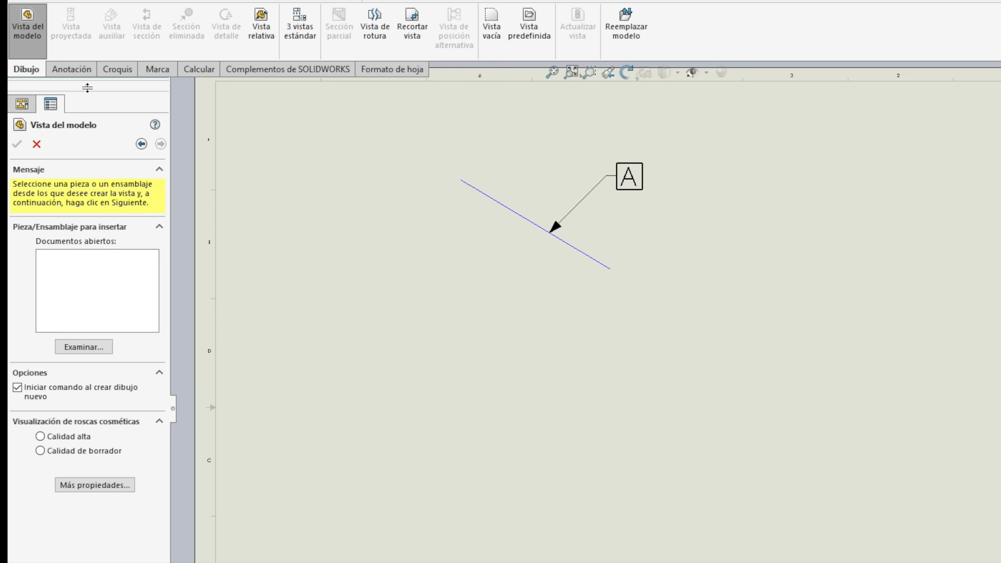
{"action": "left_click", "coordinate": [94, 347]}
{"action": "double_click", "coordinate": [478, 317]}
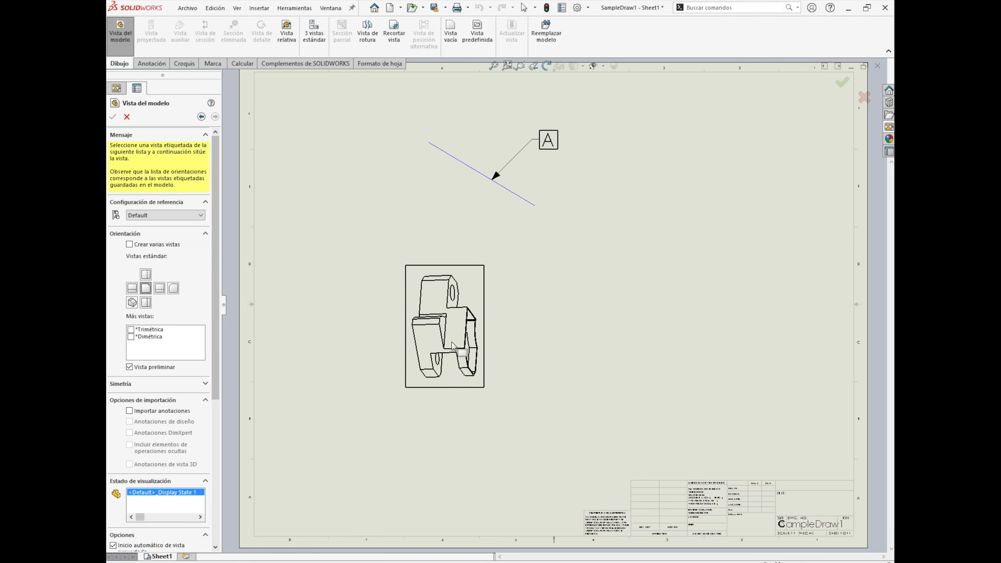
{"action": "left_click", "coordinate": [127, 116]}
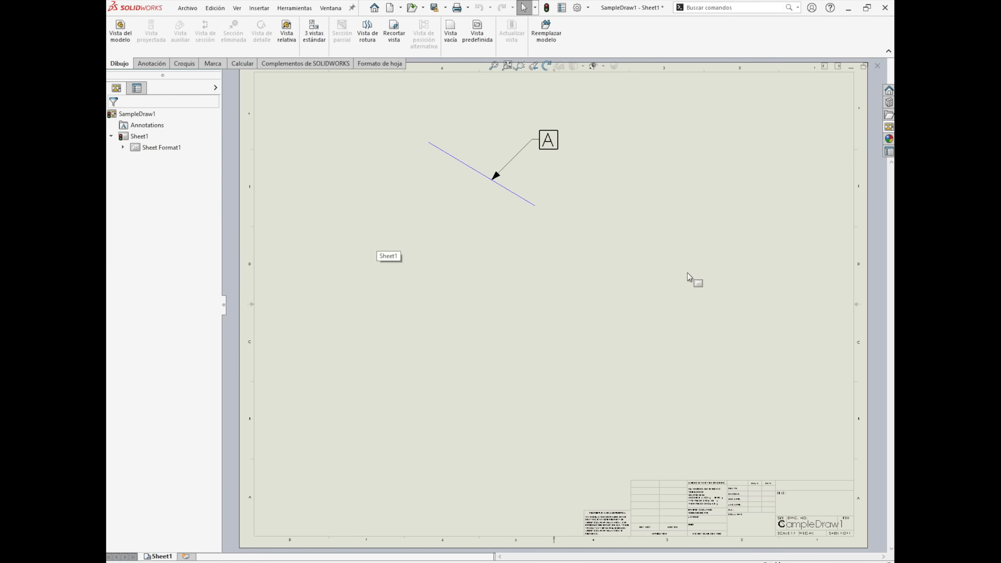
{"action": "left_click", "coordinate": [777, 241]}
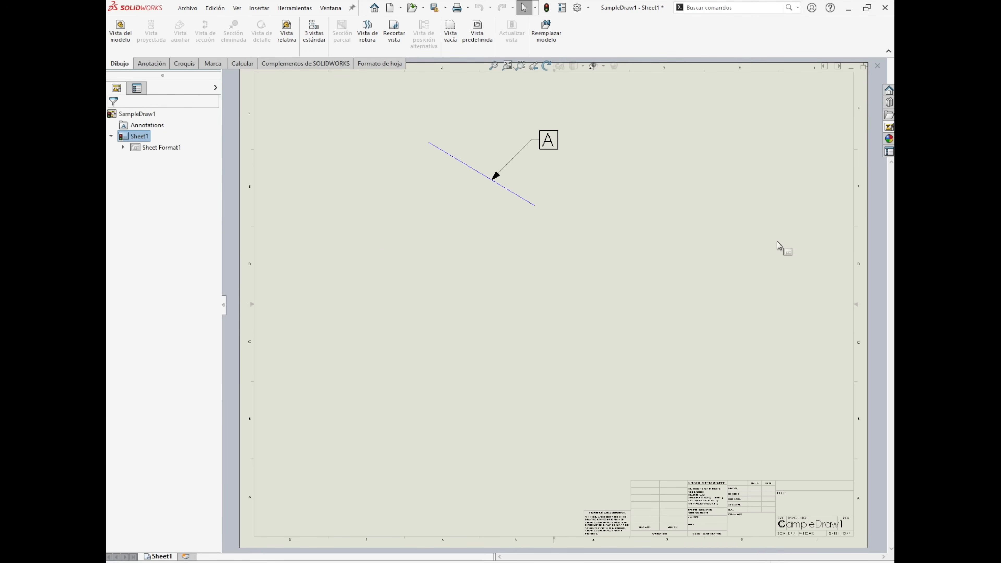
Step: Load the Widget part into the view palette so its standard views are available for the drawing
{"action": "left_click", "coordinate": [890, 127]}
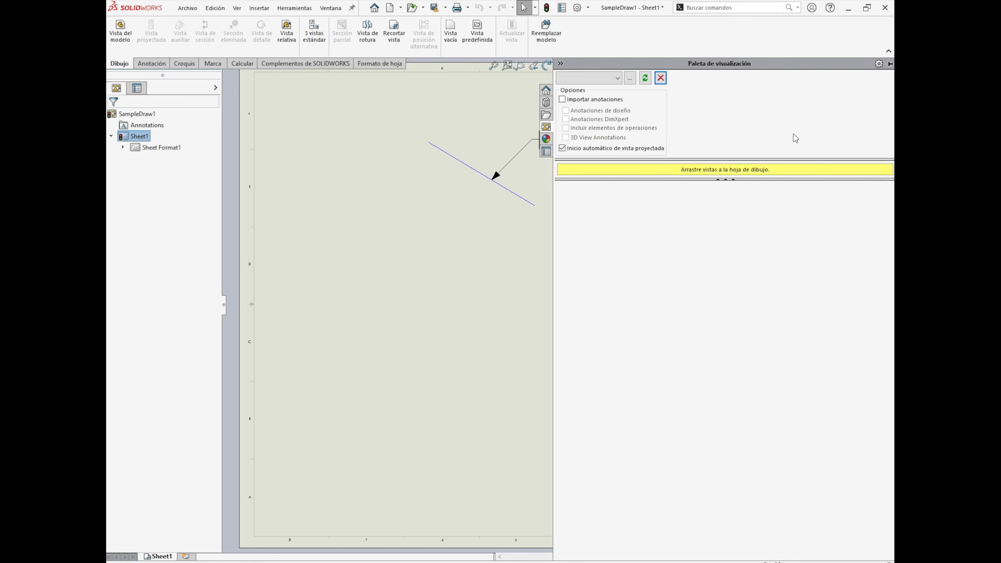
{"action": "left_click", "coordinate": [630, 80]}
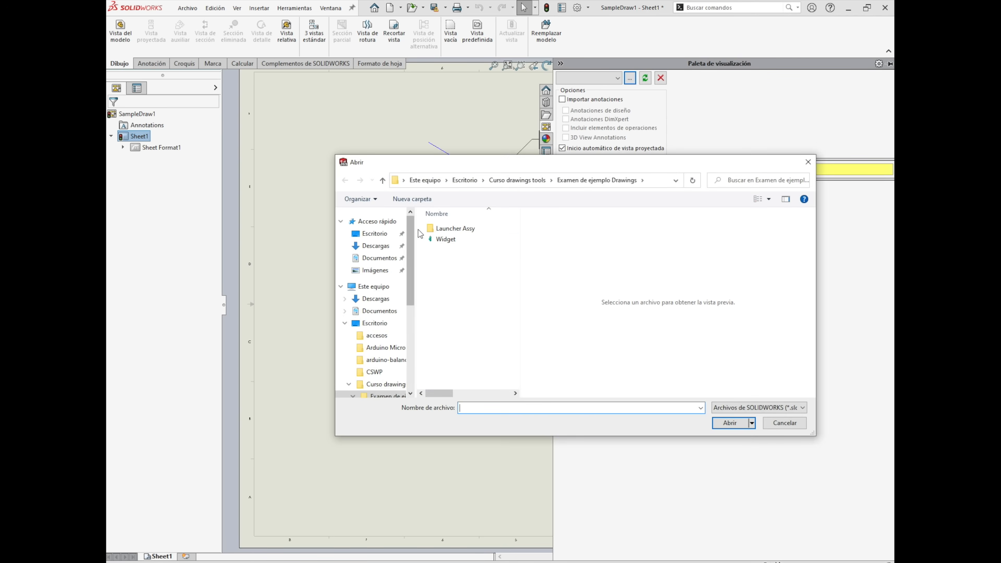
{"action": "left_click", "coordinate": [451, 239]}
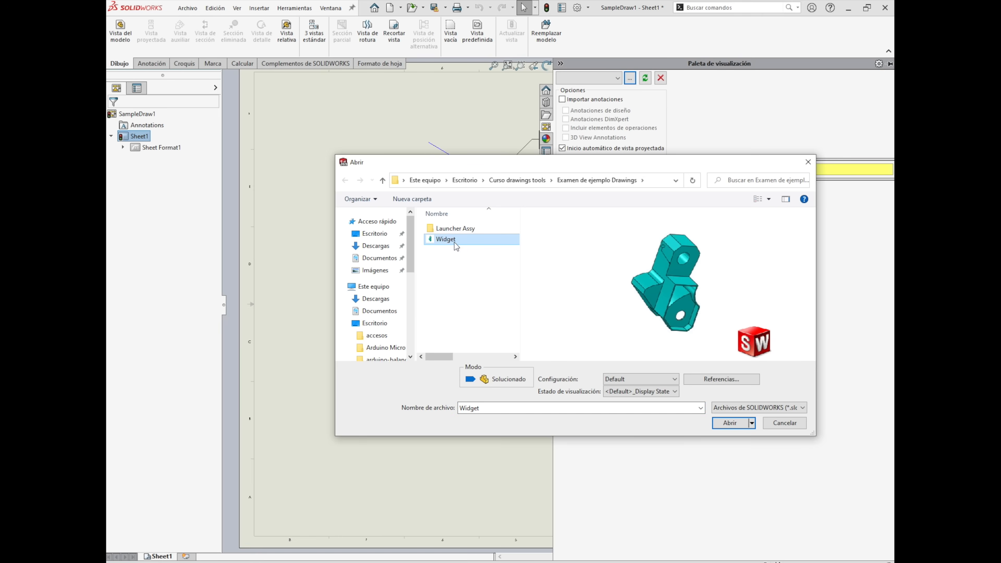
{"action": "left_click", "coordinate": [729, 422]}
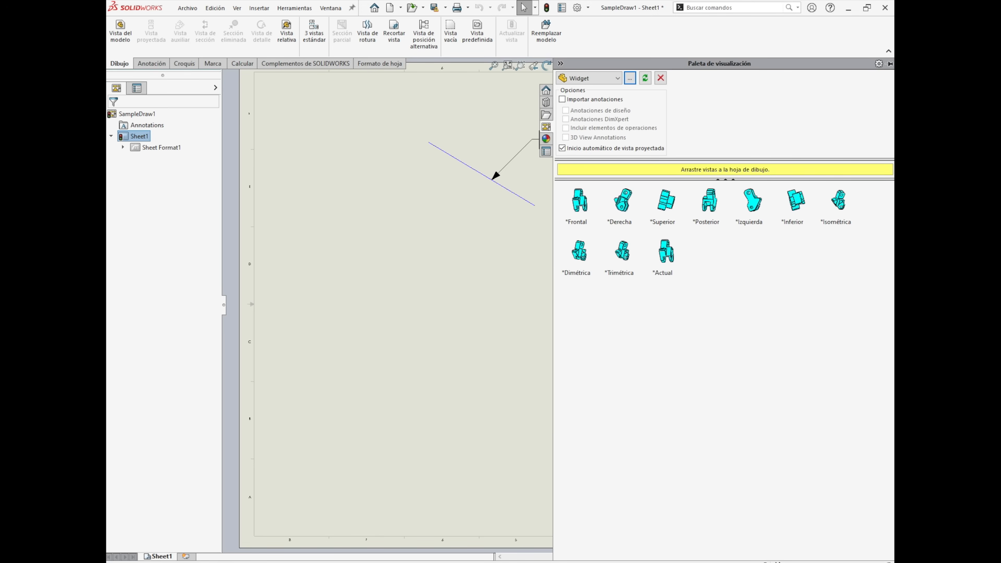
Step: Check the required orientation in CSWPA-DT_SampleExam.pdf, then place only the Widget's Frontal view below line A, without projected views
{"action": "left_click_drag", "start_coordinate": [894, 20], "coordinate": [545, 16]}
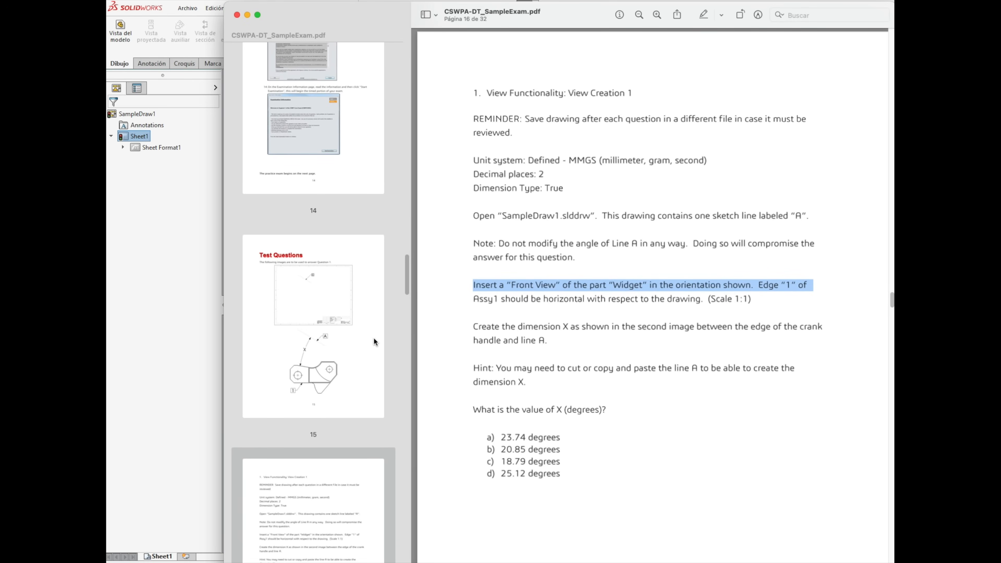
{"action": "scroll", "coordinate": [604, 319], "scroll_direction": "up", "scroll_amount": 10}
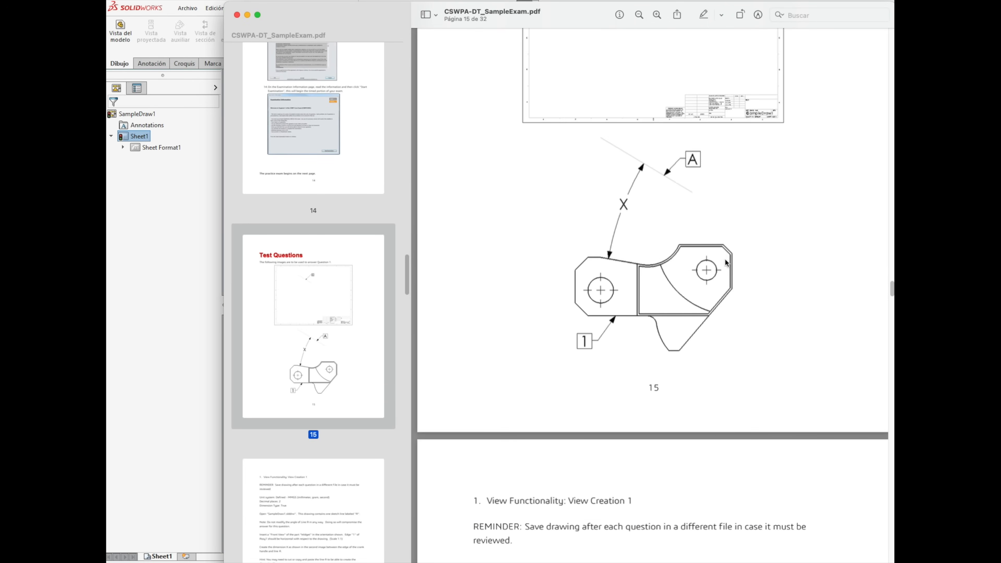
{"action": "left_click_drag", "start_coordinate": [578, 15], "coordinate": [894, 18]}
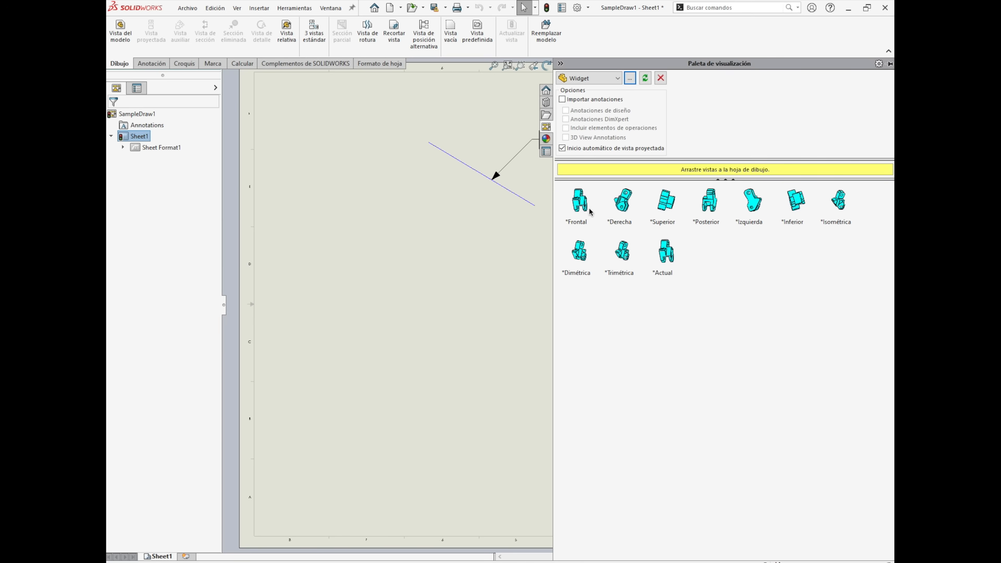
{"action": "mouse_move", "coordinate": [583, 209]}
{"action": "left_mouse_down"}
{"action": "mouse_move", "coordinate": [497, 340]}
{"action": "mouse_move", "coordinate": [535, 341]}
{"action": "left_mouse_up"}
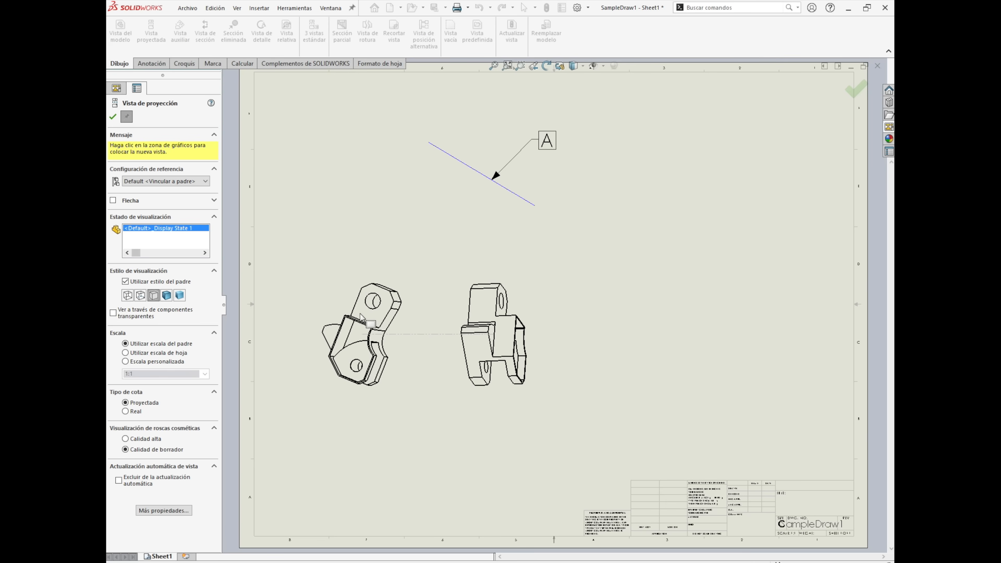
{"action": "key", "text": "Escape"}
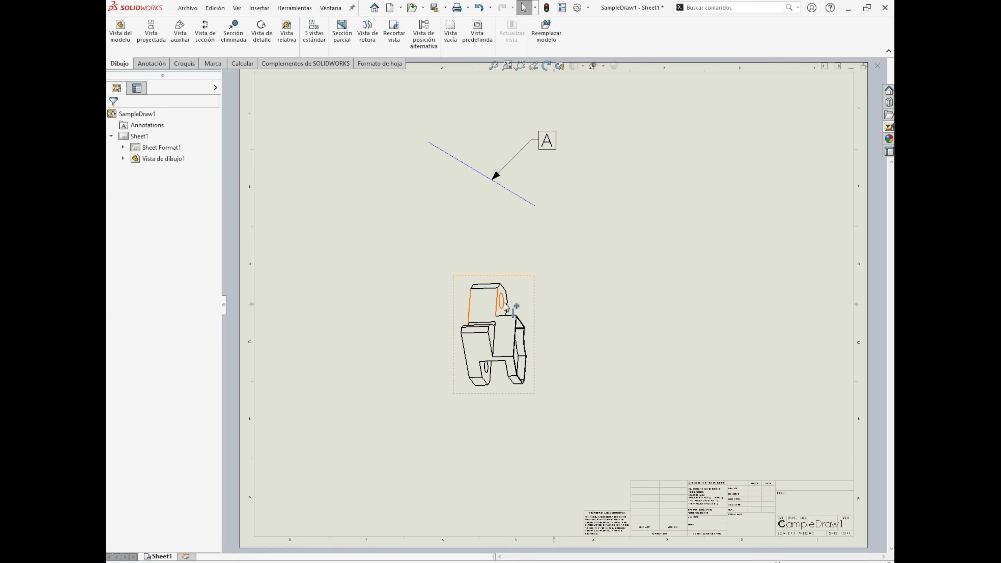
Step: Start a relative view from the placed Widget view, using the flat face bounded by edge 1 as the Frontal orientation
{"action": "left_click", "coordinate": [527, 301]}
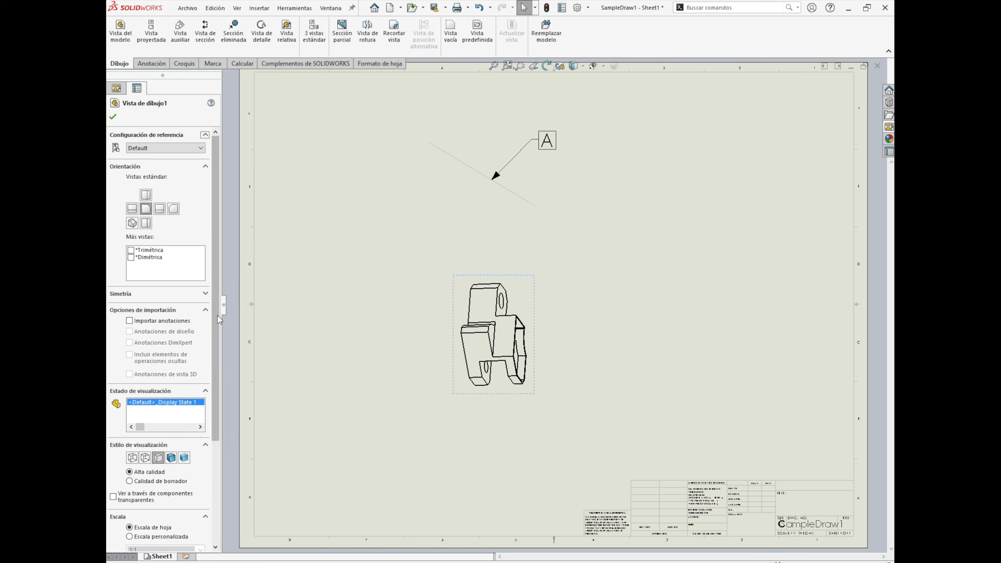
{"action": "left_click_drag", "start_coordinate": [217, 345], "coordinate": [213, 430]}
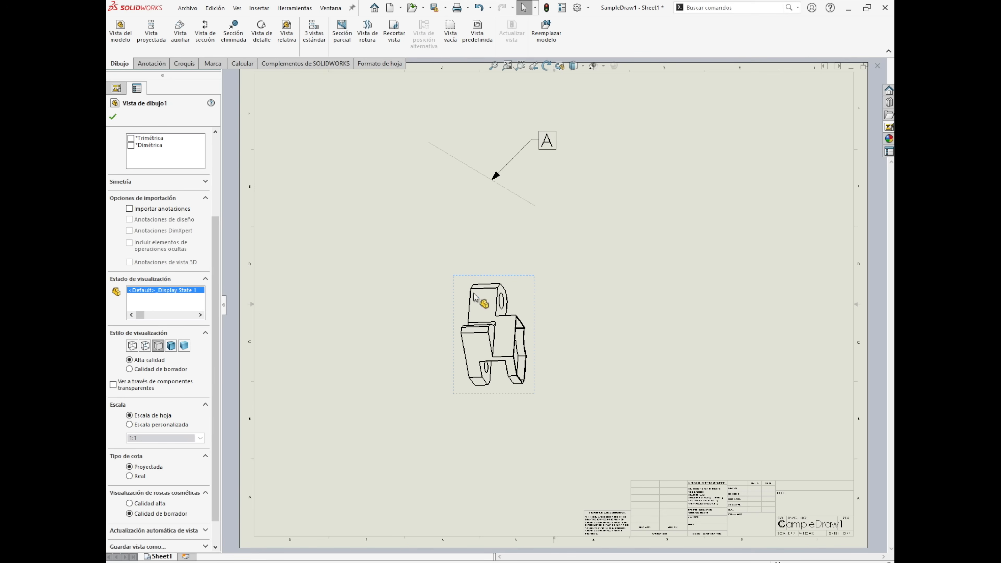
{"action": "mouse_move", "coordinate": [893, 68]}
{"action": "left_mouse_down"}
{"action": "mouse_move", "coordinate": [618, 55]}
{"action": "mouse_move", "coordinate": [895, 35]}
{"action": "left_mouse_up"}
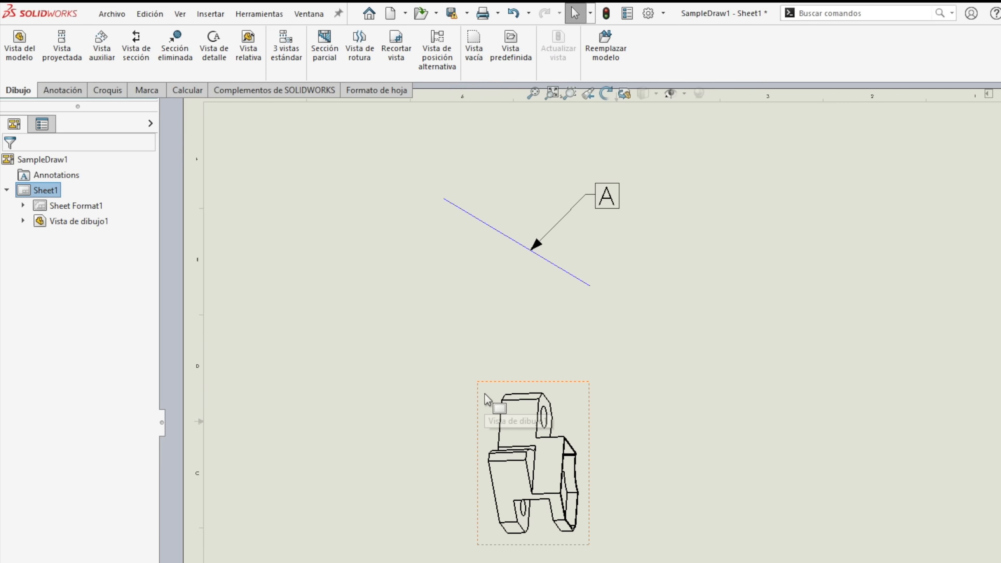
{"action": "left_click", "coordinate": [487, 399]}
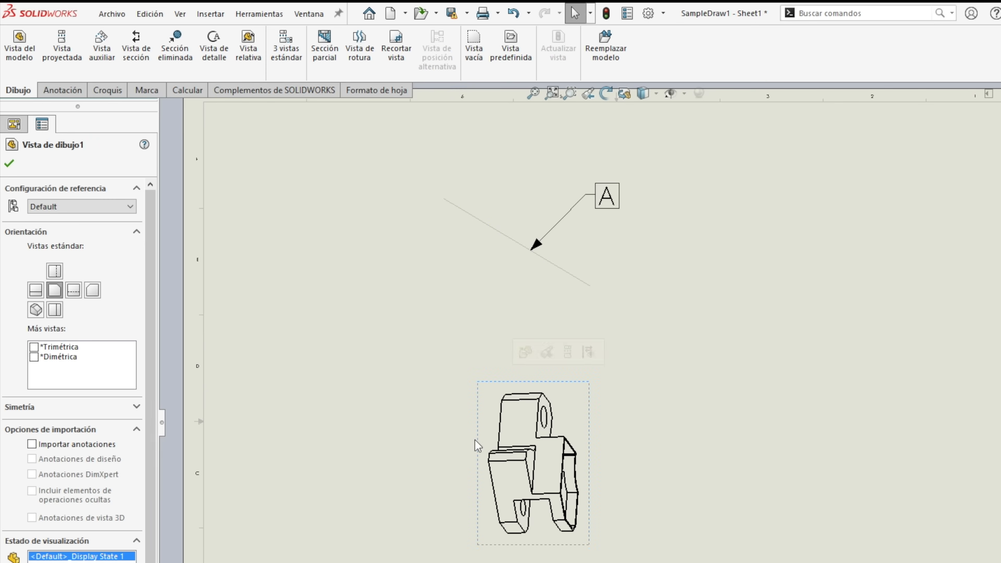
{"action": "left_click", "coordinate": [249, 50]}
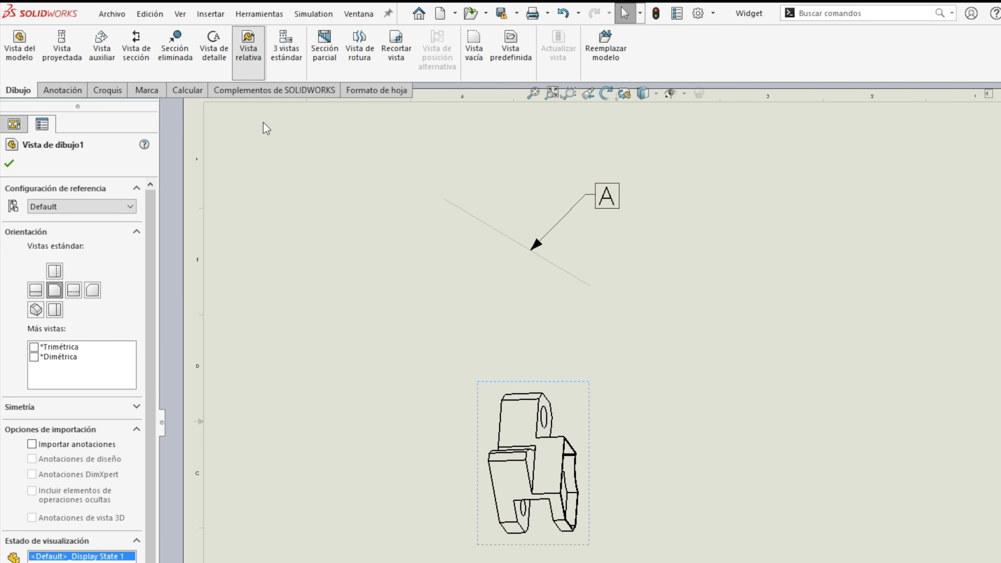
{"action": "left_click", "coordinate": [274, 142]}
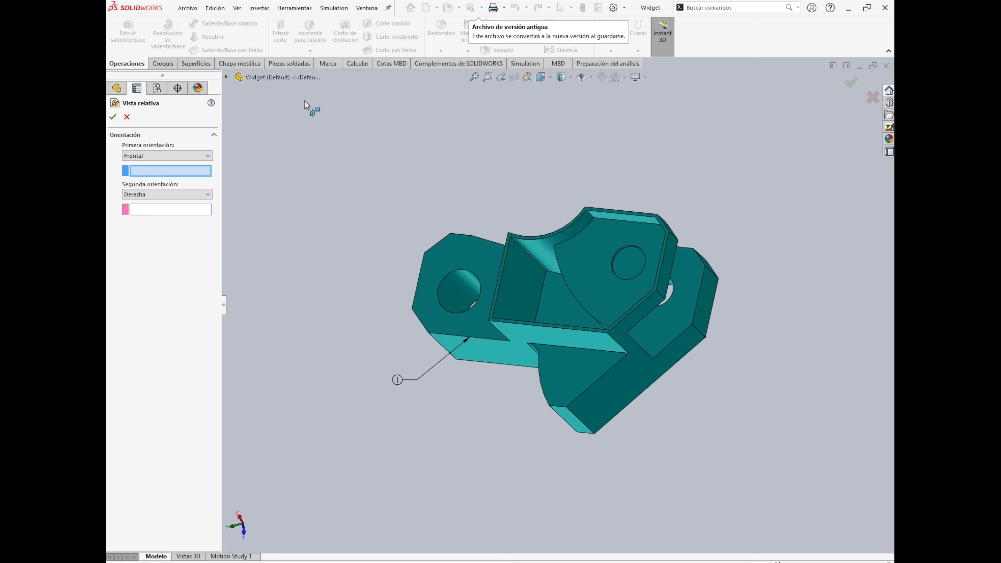
{"action": "middle_click_drag", "start_coordinate": [686, 174], "coordinate": [716, 242]}
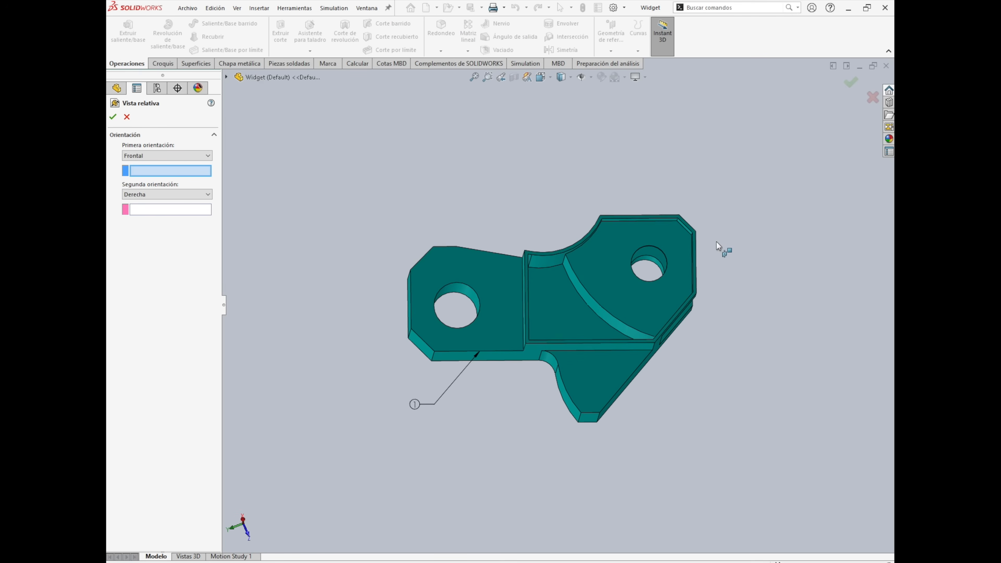
{"action": "left_click", "coordinate": [492, 288]}
Step: Assign the upper flat face of the rear lug as the Superior orientation and place the relative view beside the existing view
{"action": "middle_click_drag", "start_coordinate": [446, 151], "coordinate": [469, 232]}
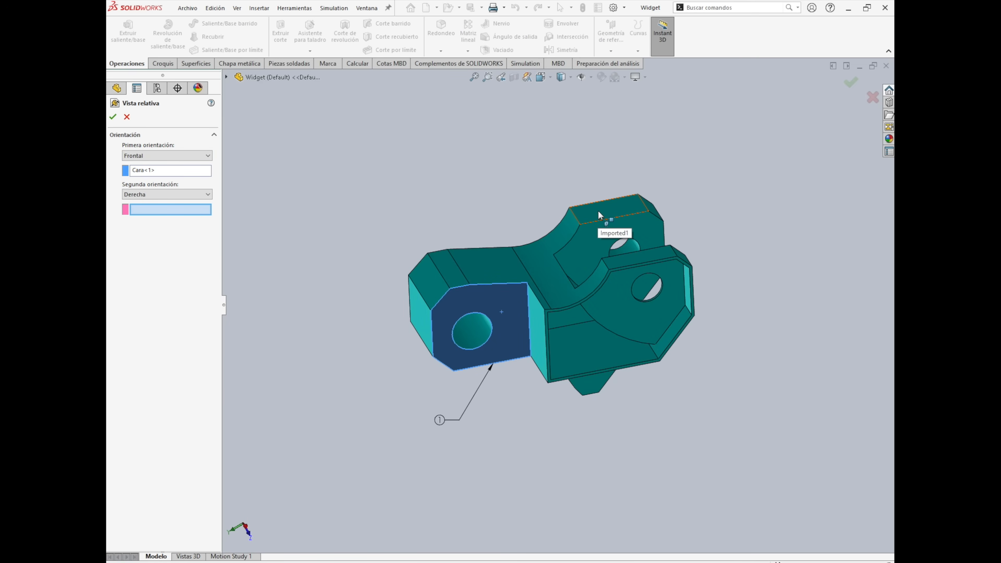
{"action": "left_click", "coordinate": [210, 192]}
{"action": "left_click", "coordinate": [177, 202]}
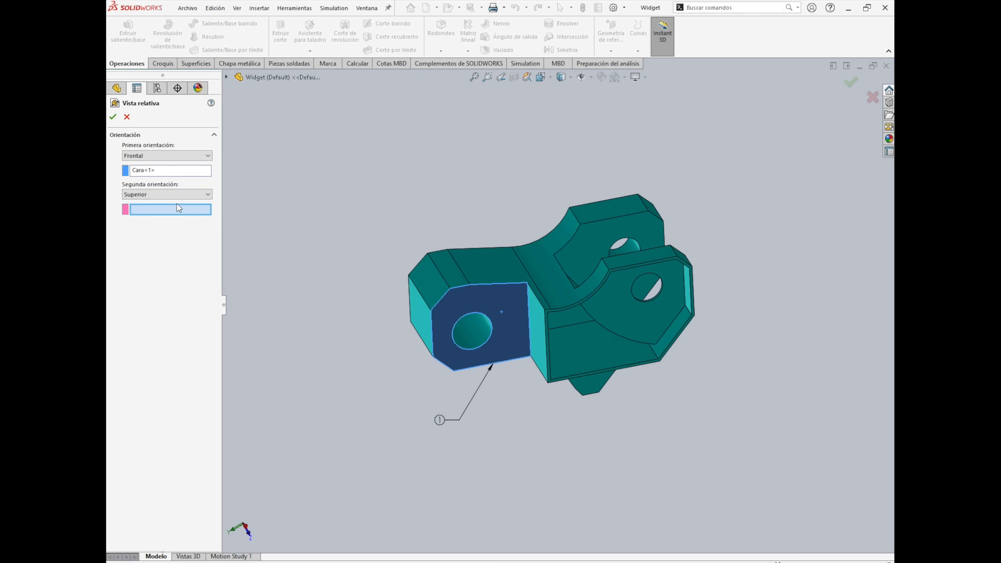
{"action": "left_click", "coordinate": [604, 207]}
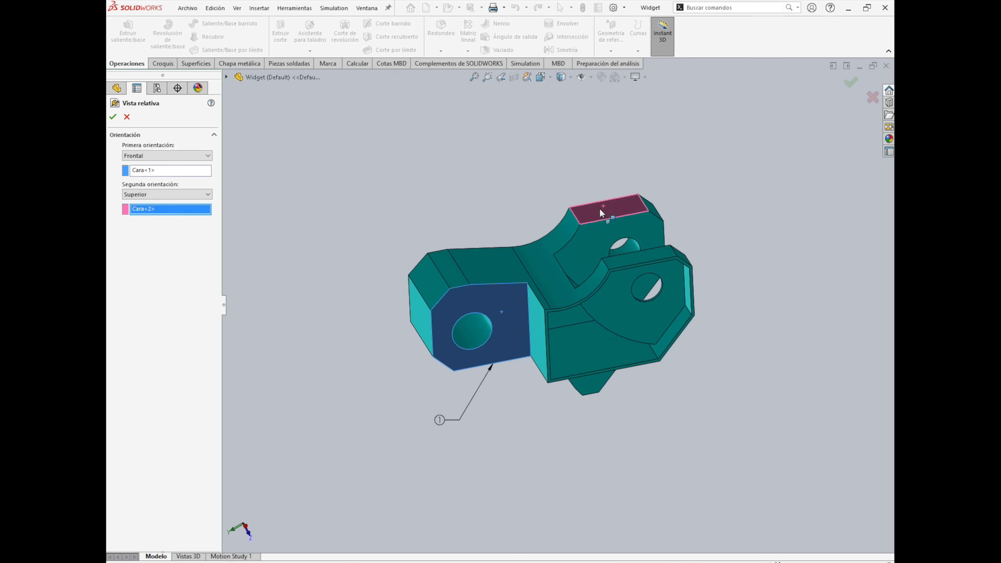
{"action": "left_click", "coordinate": [112, 116]}
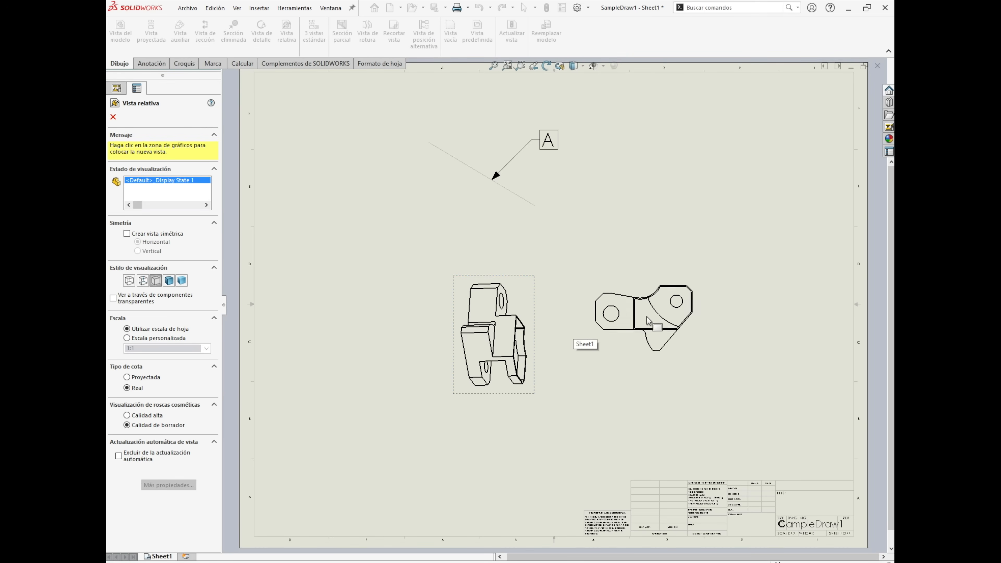
{"action": "left_click", "coordinate": [631, 323]}
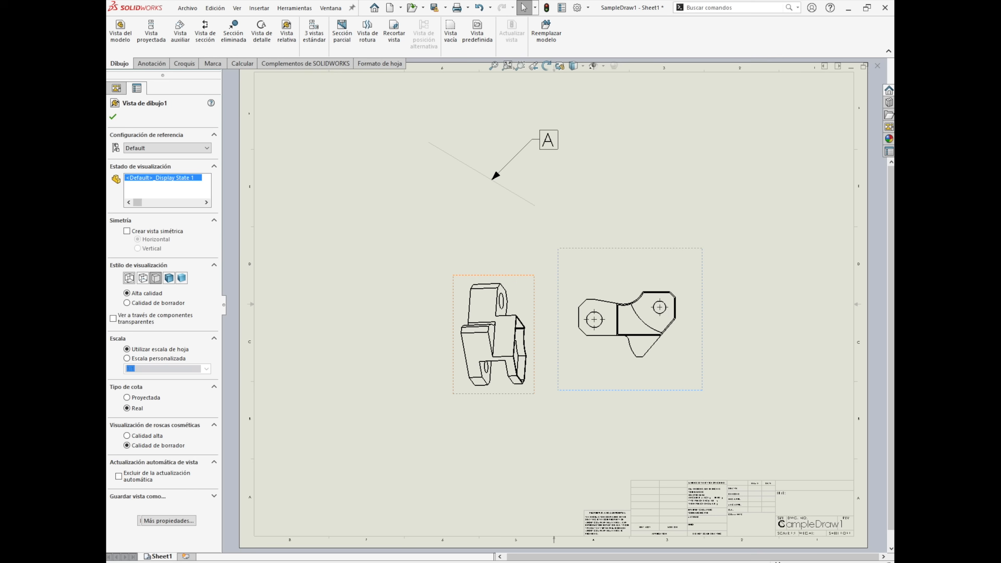
Step: Delete the original Frontal view of the Widget, keeping only the relative view
{"action": "left_click", "coordinate": [535, 363]}
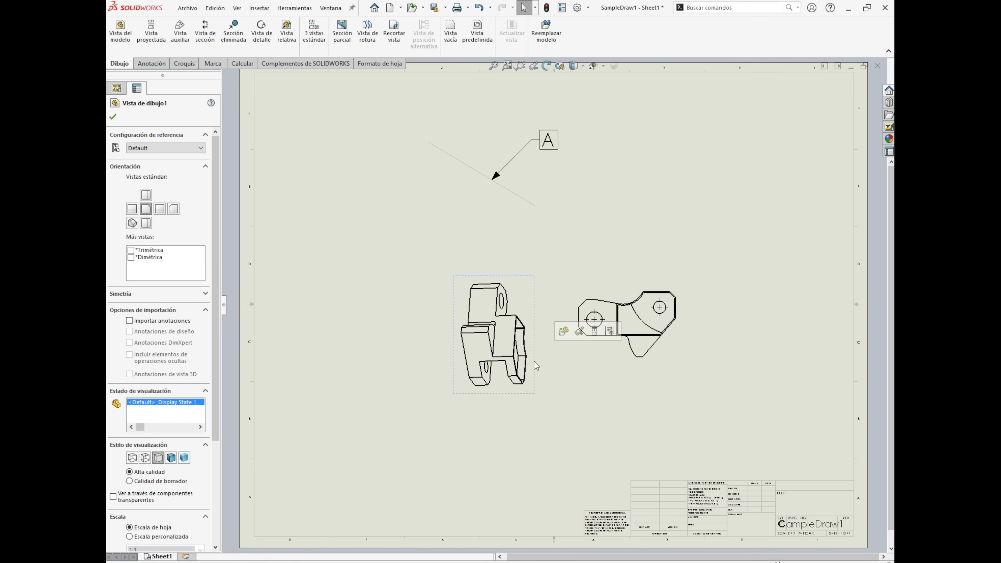
{"action": "key", "text": "Delete"}
{"action": "left_click", "coordinate": [569, 253]}
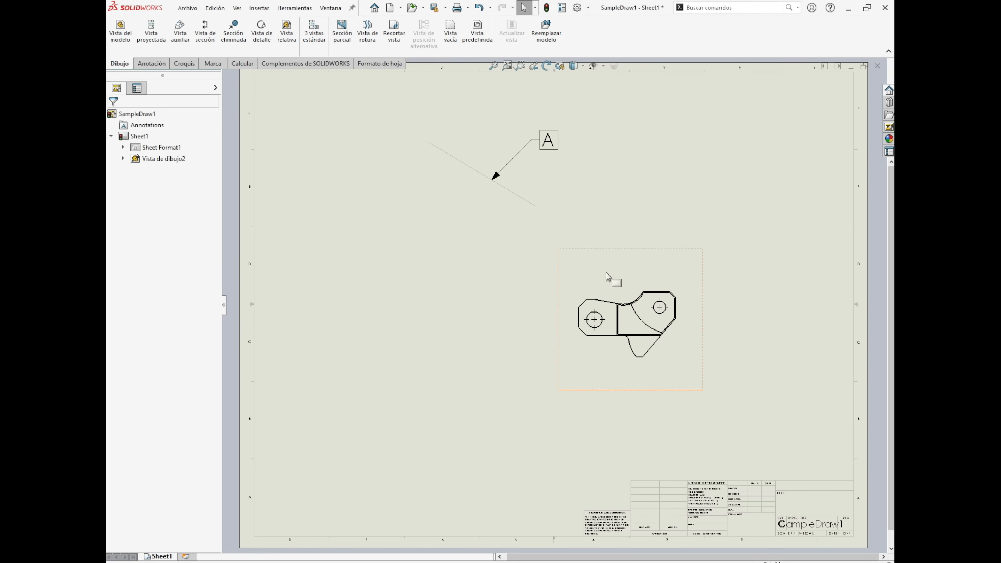
Step: Move the Widget's relative view to the area below line A, slightly to its left
{"action": "left_click_drag", "start_coordinate": [693, 314], "coordinate": [554, 303]}
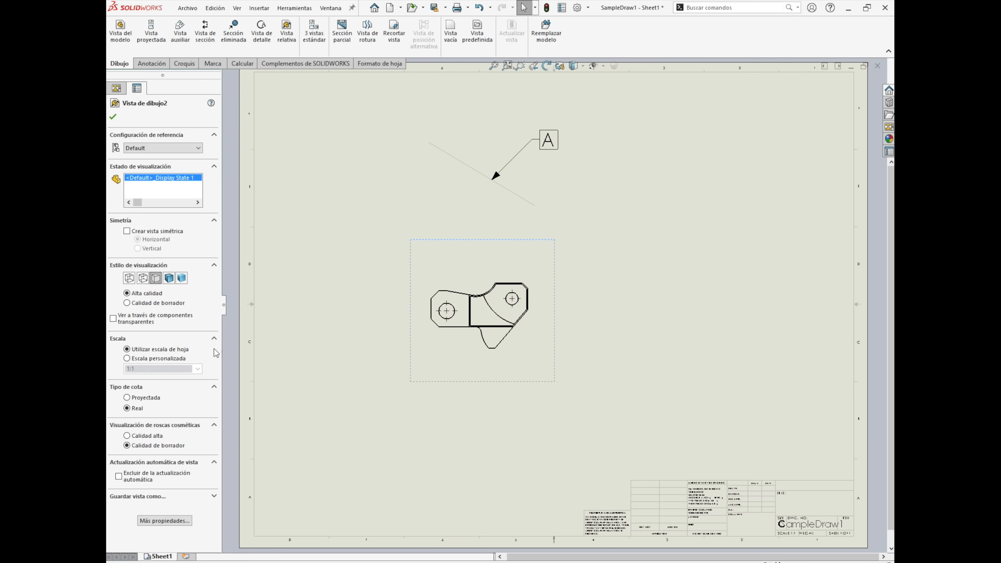
{"action": "left_click", "coordinate": [520, 262]}
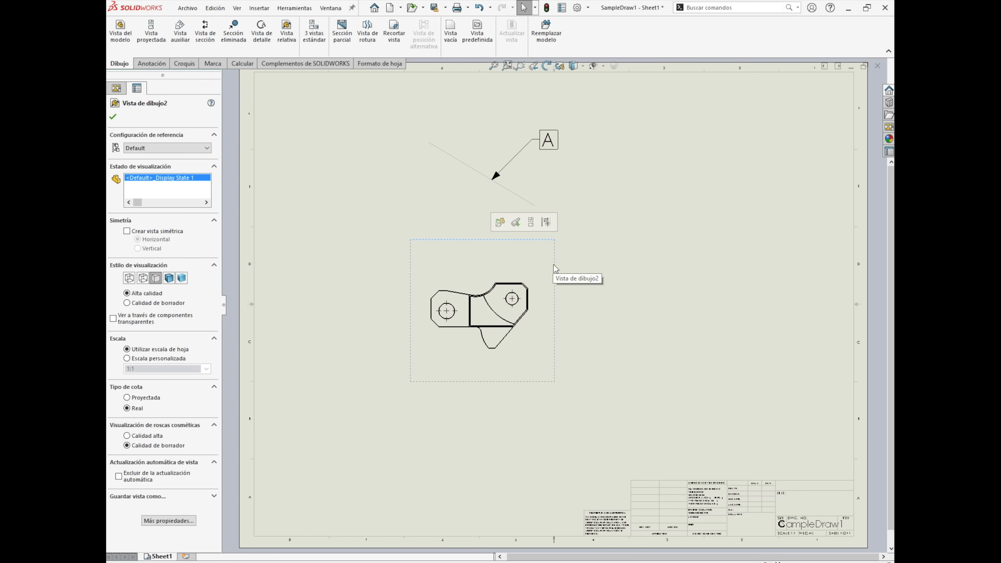
{"action": "mouse_move", "coordinate": [555, 265]}
{"action": "left_mouse_down"}
{"action": "mouse_move", "coordinate": [477, 264]}
{"action": "mouse_move", "coordinate": [471, 253]}
{"action": "mouse_move", "coordinate": [483, 252]}
{"action": "left_mouse_up"}
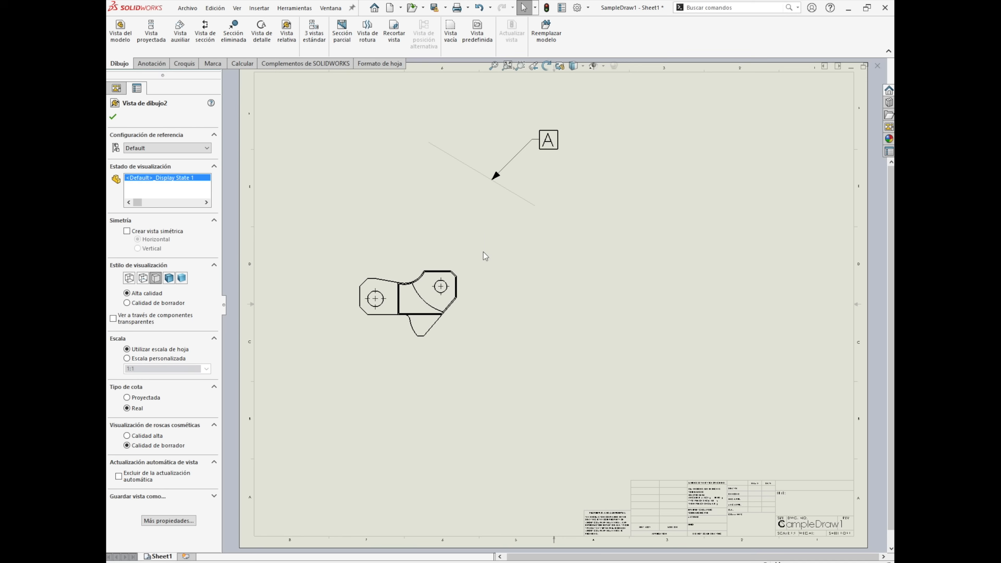
Step: Try to move line A closer to the Widget view
{"action": "left_click", "coordinate": [514, 193]}
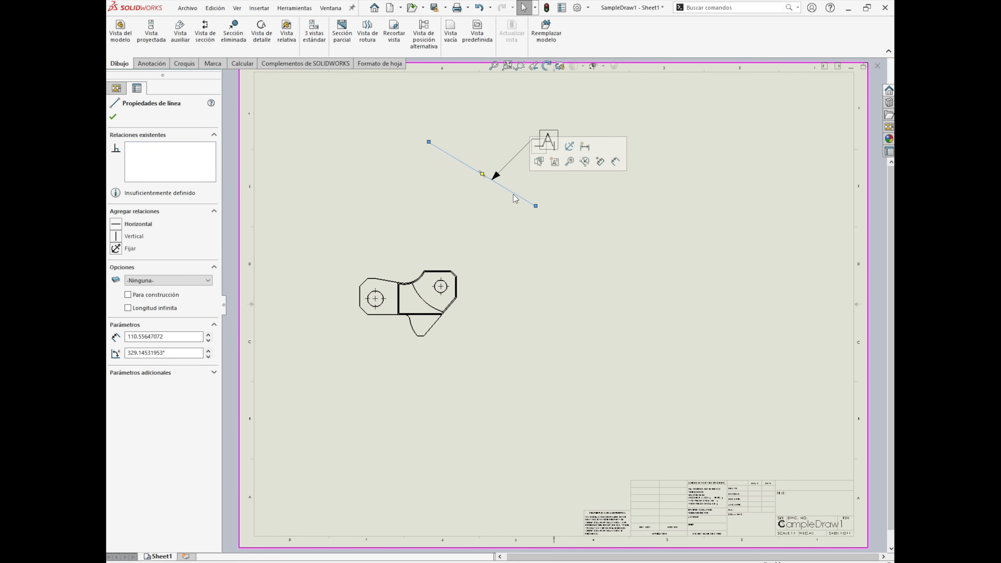
{"action": "left_click_drag", "start_coordinate": [515, 198], "coordinate": [474, 210]}
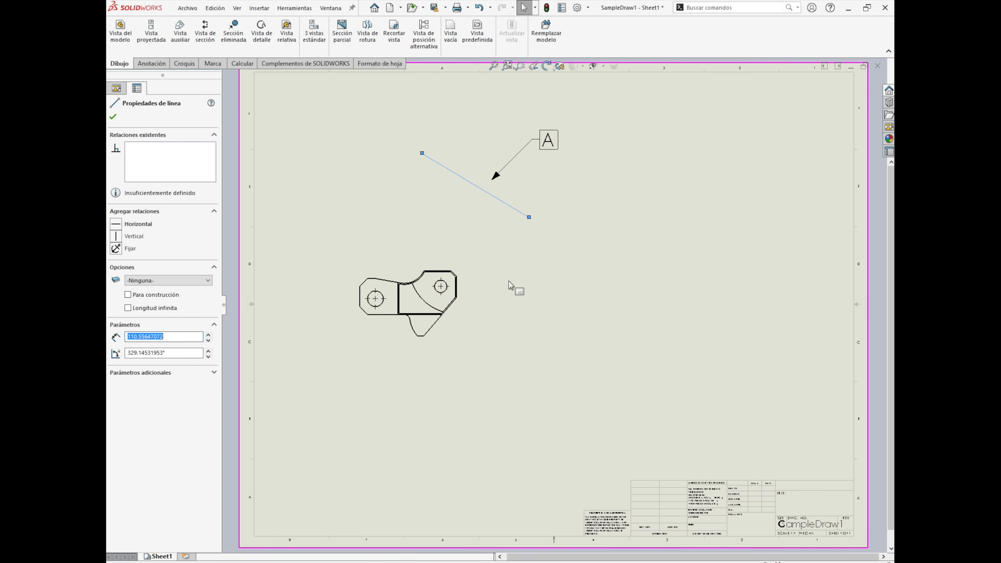
{"action": "left_click", "coordinate": [184, 64]}
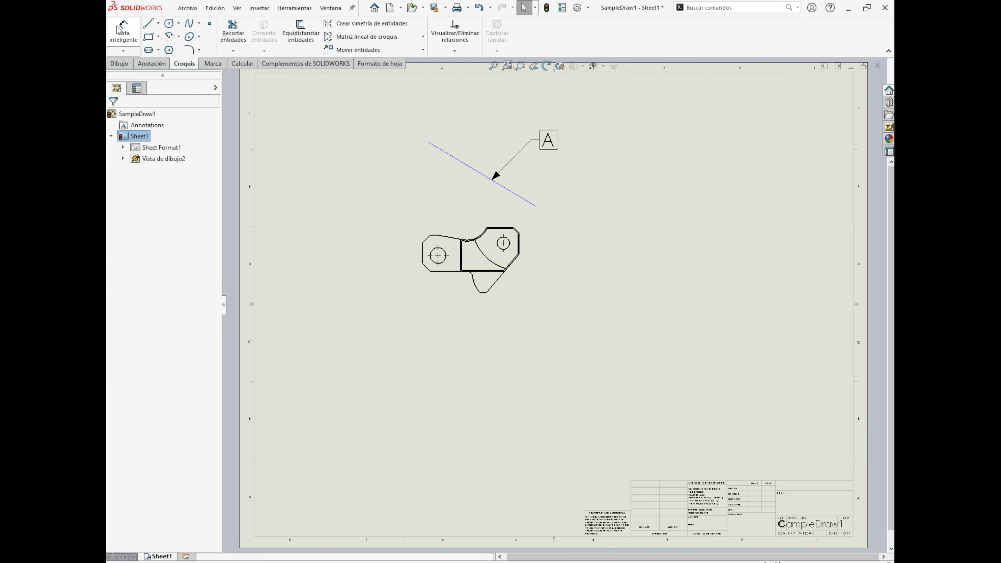
{"action": "left_click", "coordinate": [123, 32]}
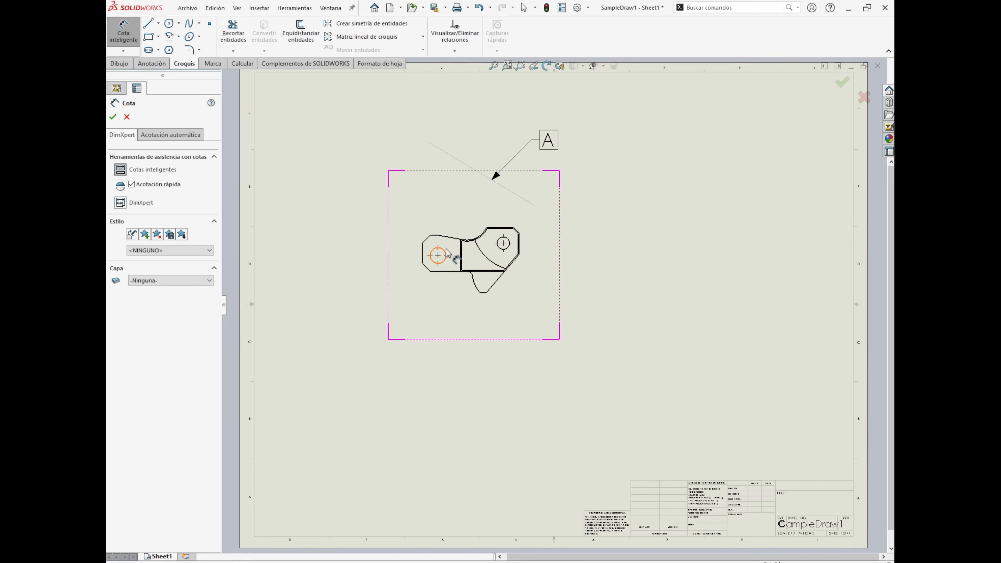
{"action": "left_click", "coordinate": [455, 240]}
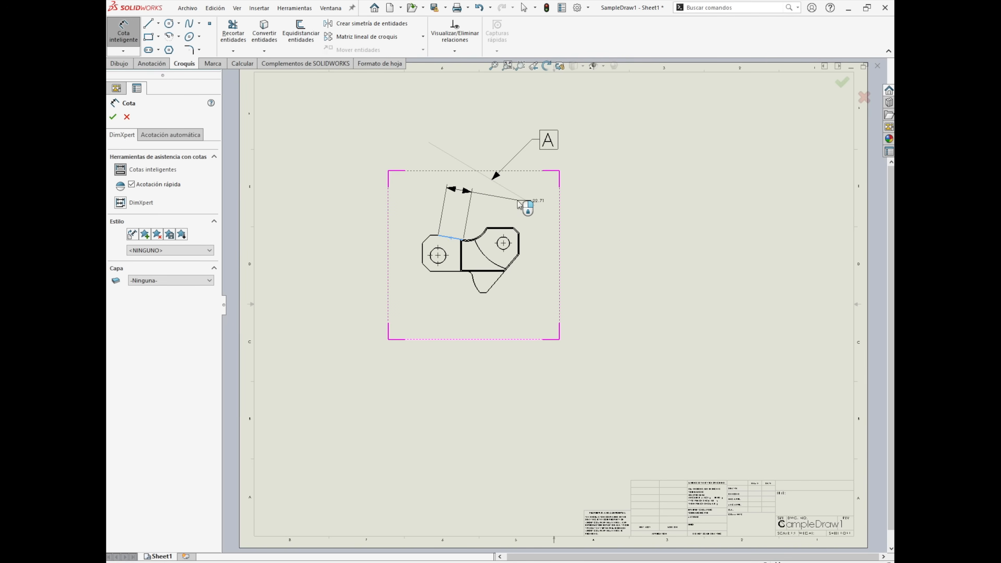
{"action": "key", "text": "Escape"}
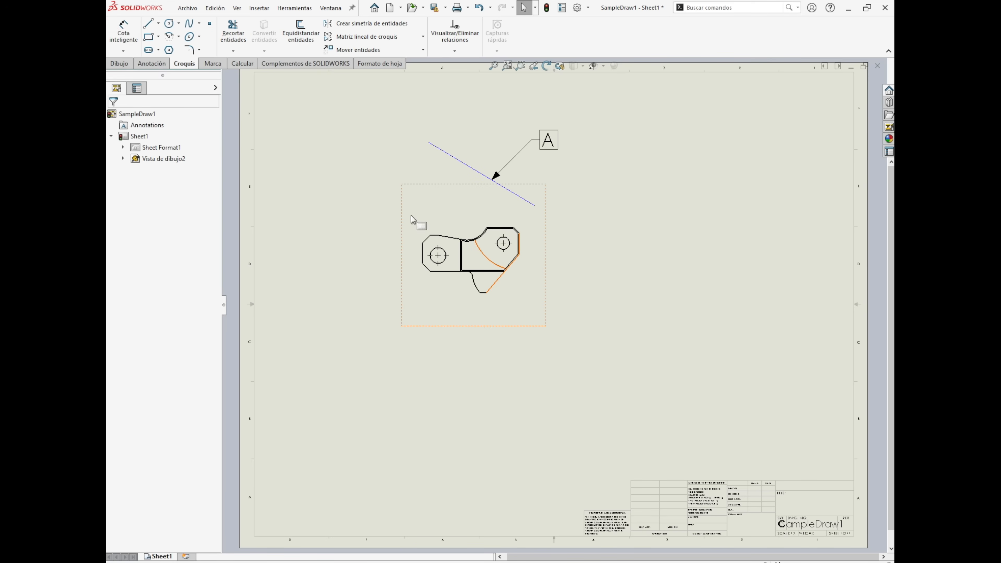
Step: Copy line A and paste the copy into the Widget's relative view, between line A and the part
{"action": "left_click", "coordinate": [367, 212]}
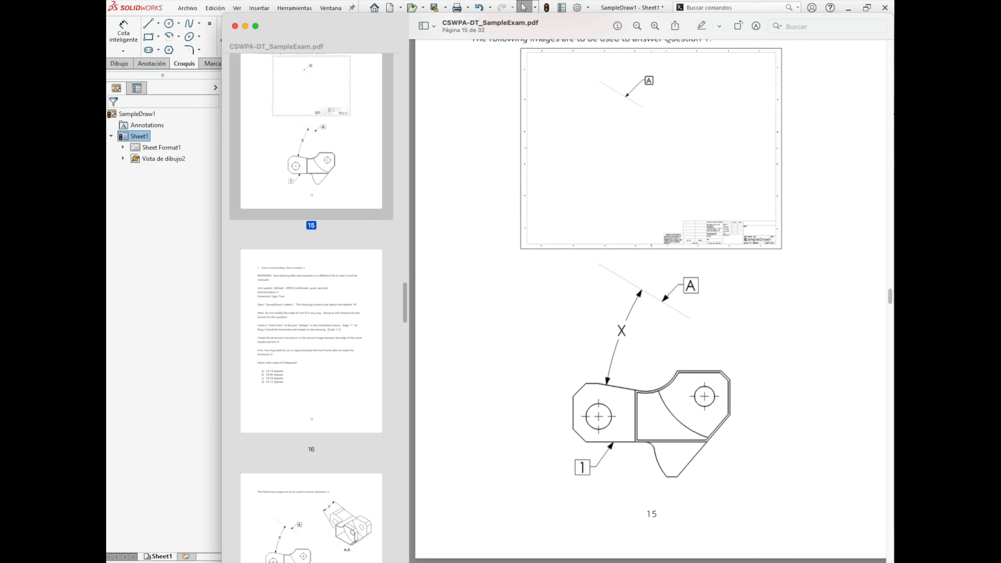
{"action": "key", "text": "super+Tab"}
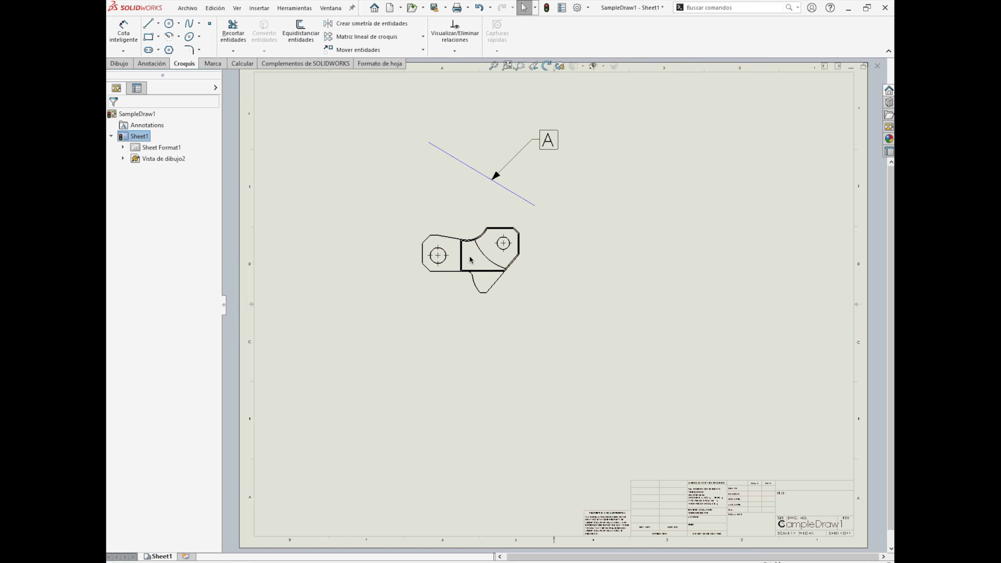
{"action": "left_click", "coordinate": [466, 165]}
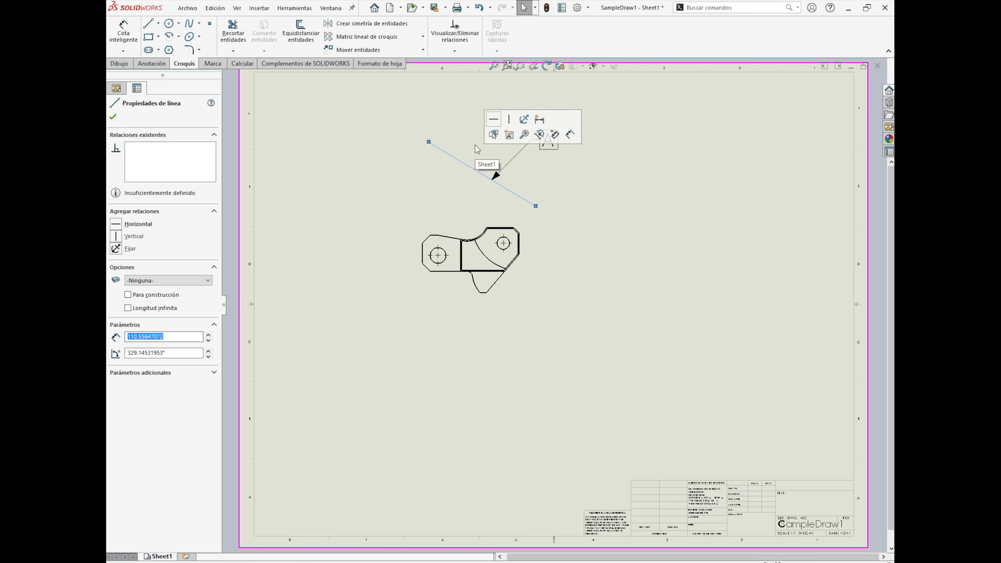
{"action": "left_click", "coordinate": [476, 195]}
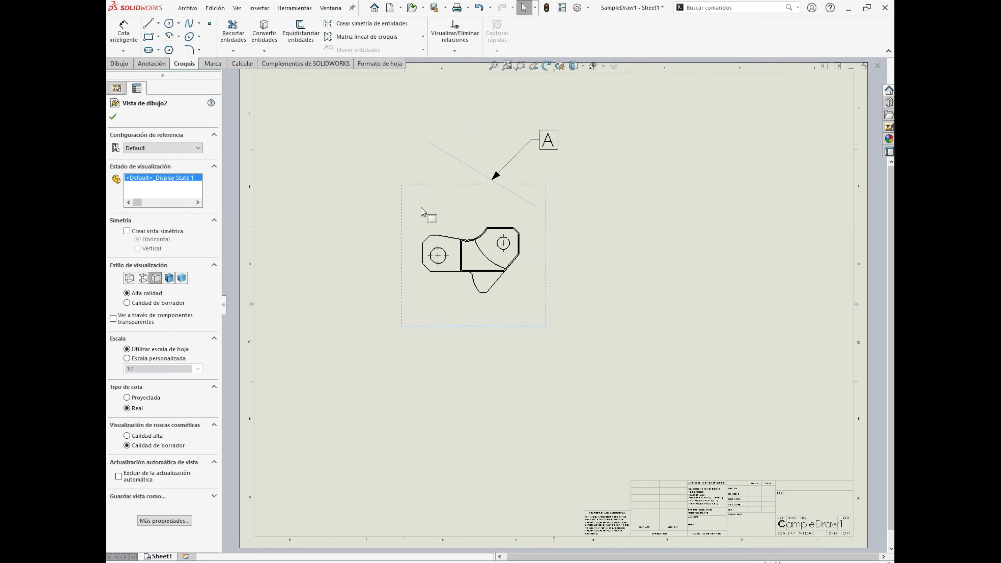
{"action": "key", "text": "ctrl+v"}
Step: Dimension angle X between the crank handle's sloping upper edge and the pasted copy of line A
{"action": "left_click", "coordinate": [123, 31]}
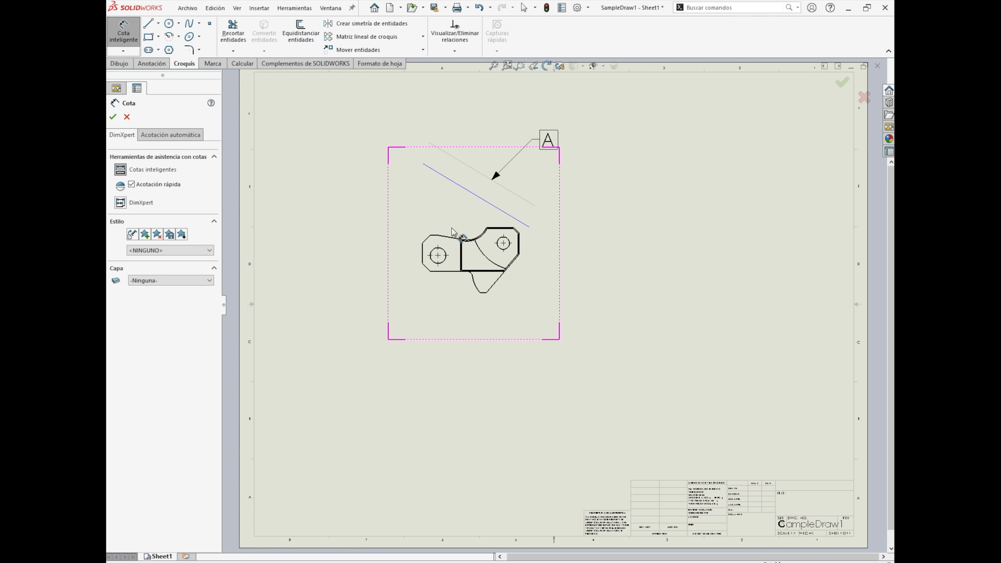
{"action": "left_click", "coordinate": [449, 239]}
{"action": "left_click", "coordinate": [478, 198]}
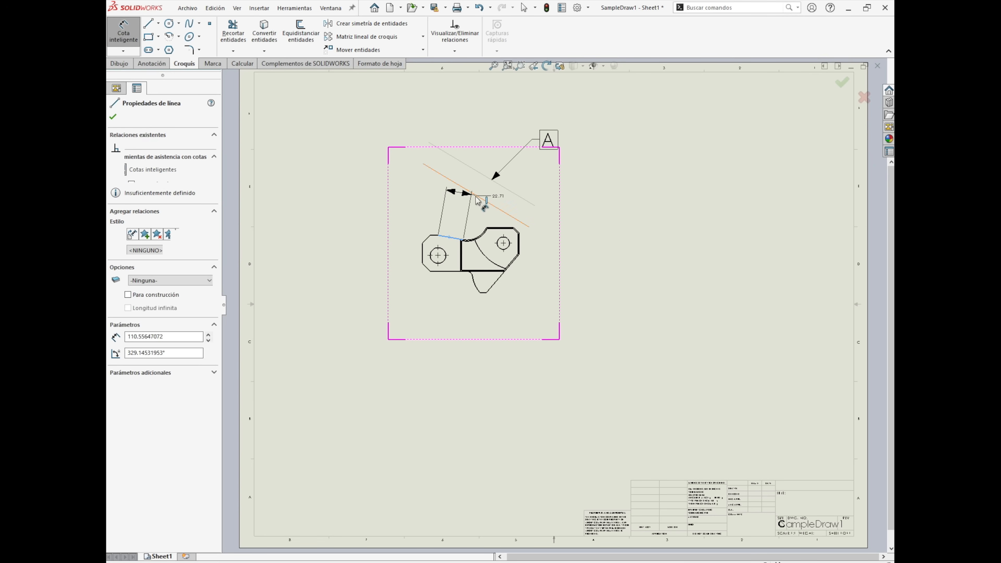
{"action": "left_click", "coordinate": [441, 213]}
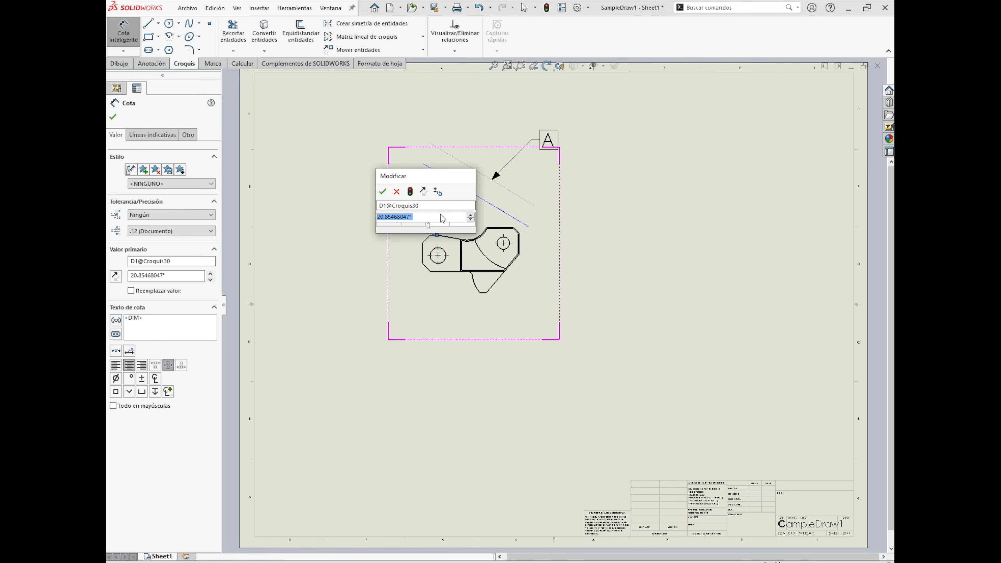
{"action": "left_click_drag", "start_coordinate": [452, 180], "coordinate": [472, 247]}
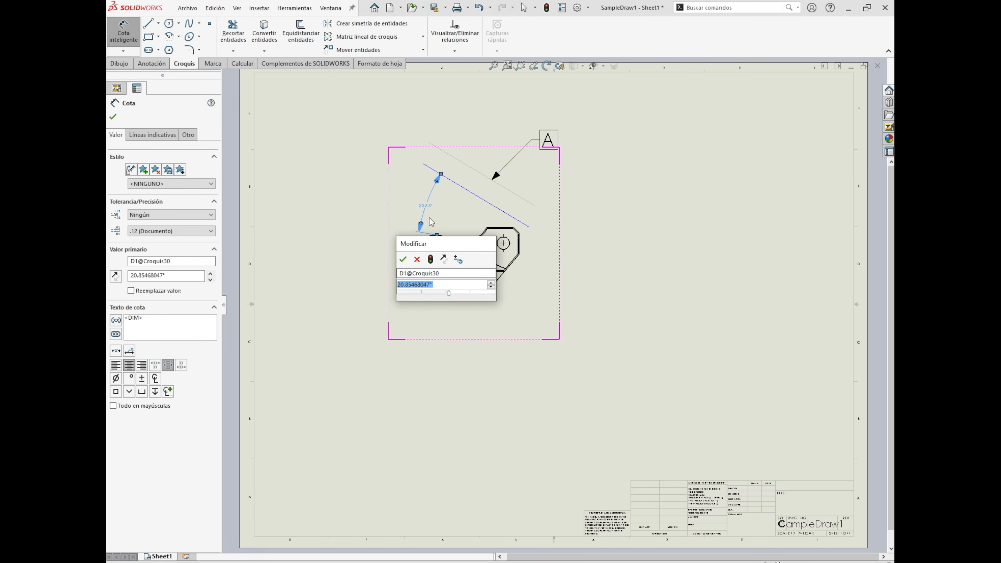
{"action": "left_click", "coordinate": [404, 260]}
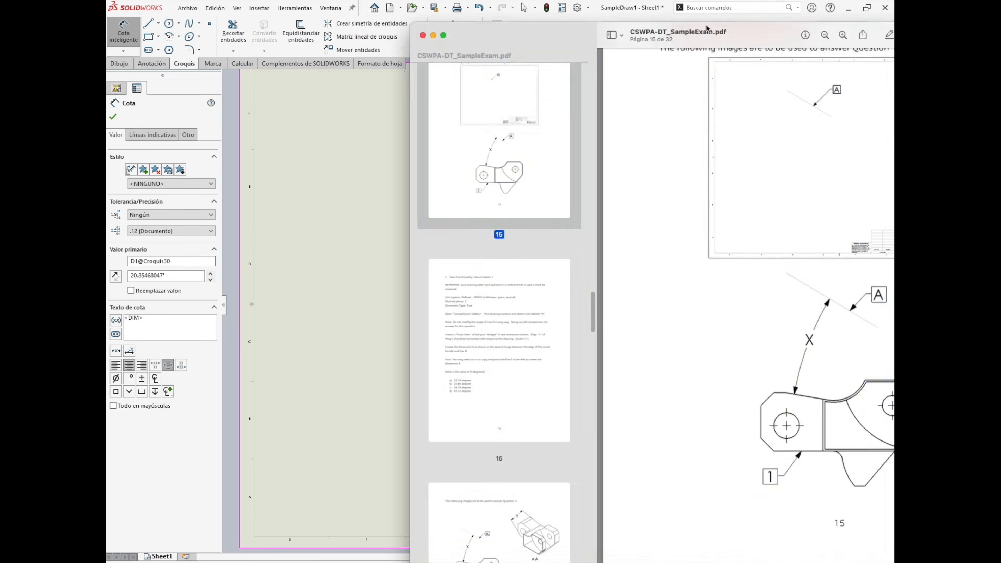
Step: Switch to CSWPA-DT_SampleExam.pdf and examine the answer options for angle X, the Question 2 images and the Question 2 instructions
{"action": "left_click_drag", "start_coordinate": [708, 30], "coordinate": [454, 0]}
{"action": "scroll", "coordinate": [466, 271], "scroll_direction": "down", "scroll_amount": 15}
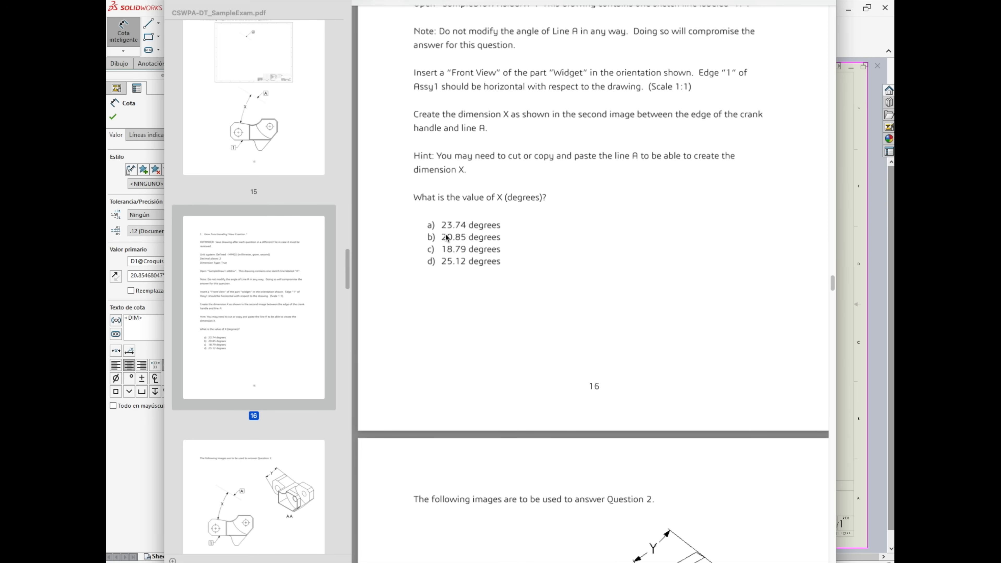
{"action": "scroll", "coordinate": [473, 246], "scroll_direction": "down", "scroll_amount": 10}
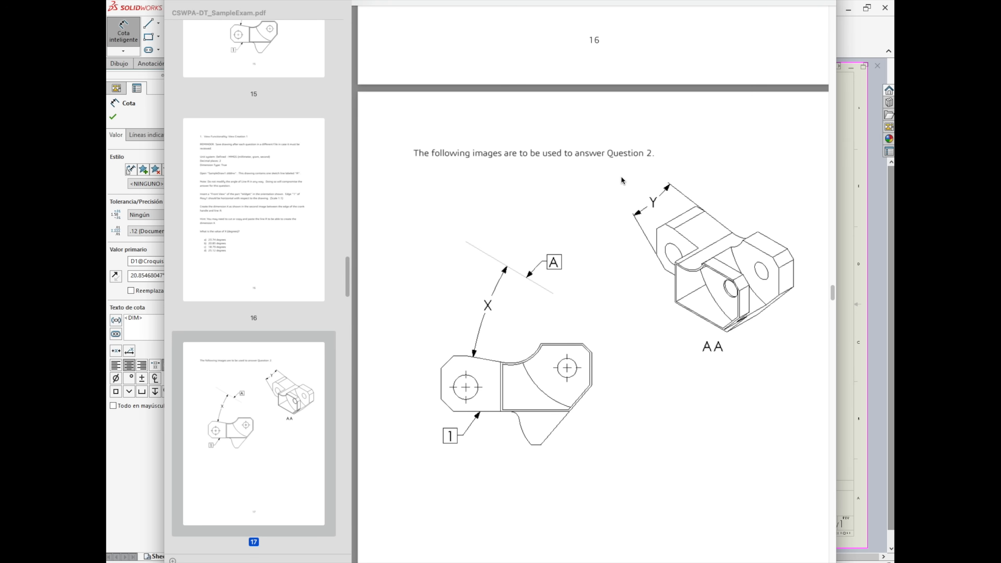
{"action": "scroll", "coordinate": [609, 194], "scroll_direction": "down", "scroll_amount": 3}
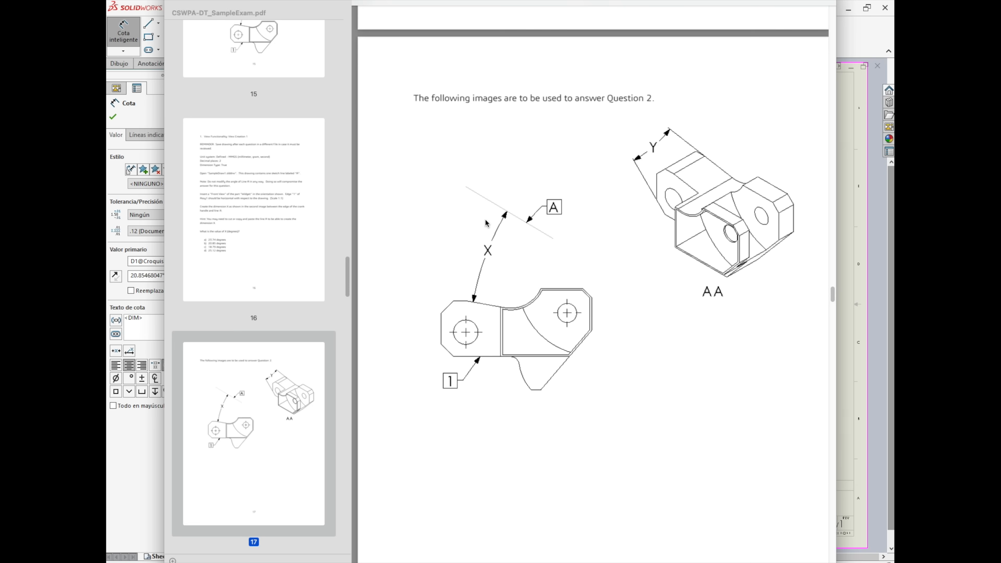
{"action": "scroll", "coordinate": [307, 319], "scroll_direction": "down", "scroll_amount": 5}
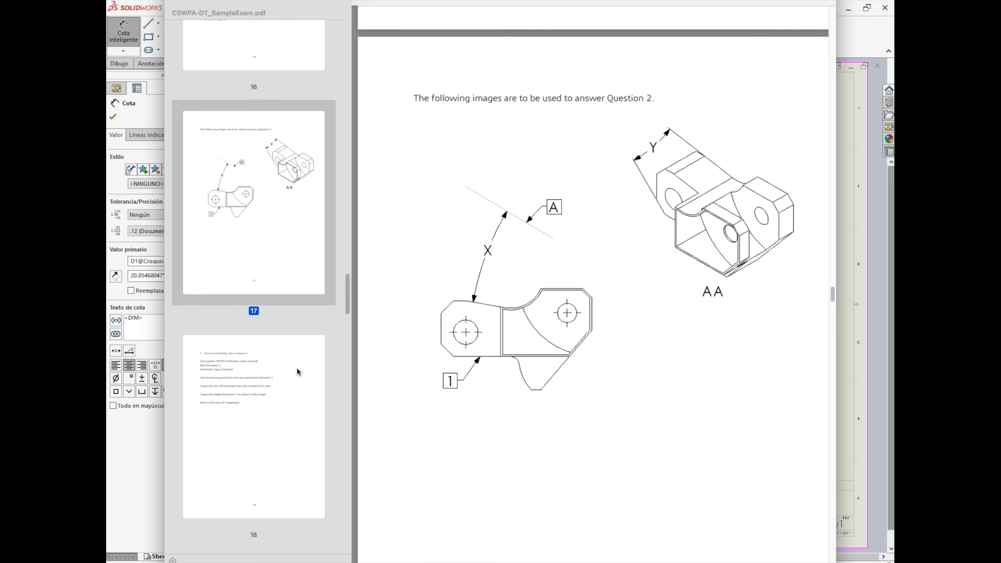
{"action": "left_click", "coordinate": [307, 379]}
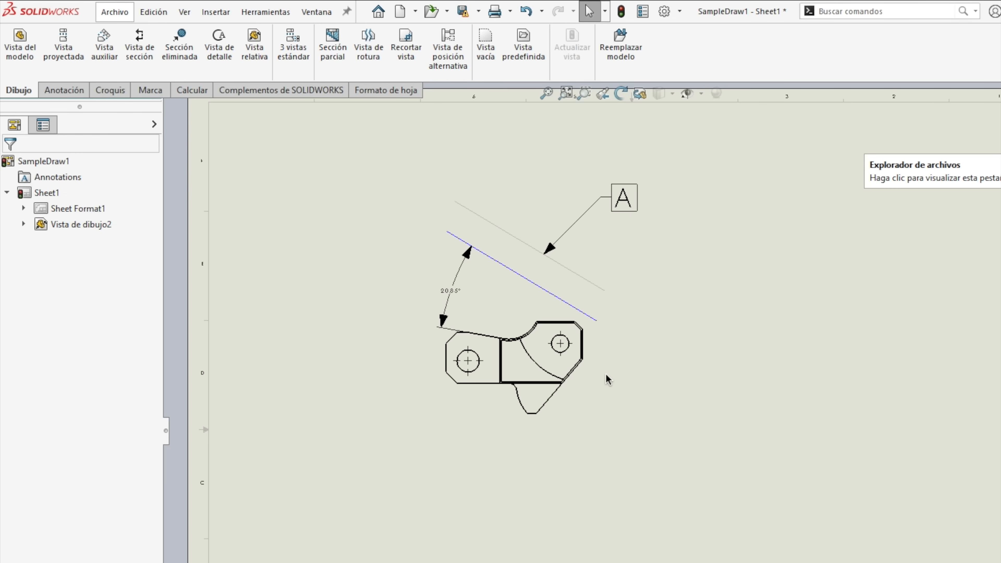
Step: Create a projected isometric view from the Widget's relative view and place it to the right of that view
{"action": "left_click", "coordinate": [605, 373]}
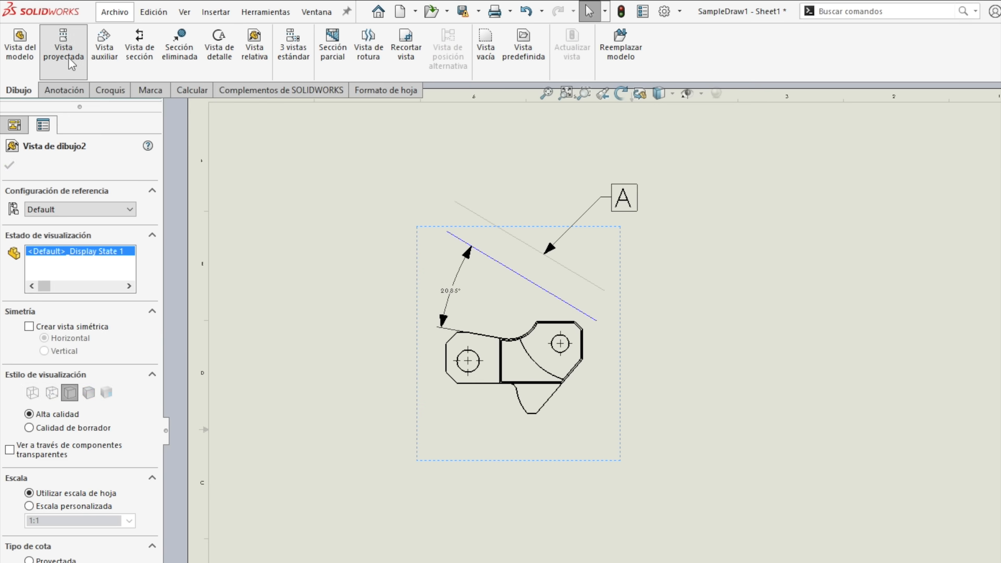
{"action": "left_click", "coordinate": [63, 43]}
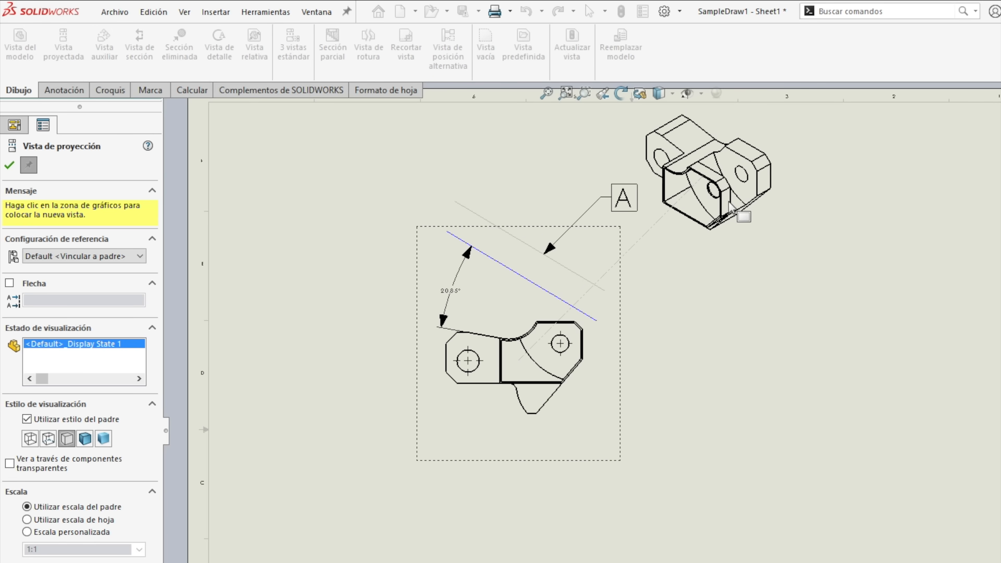
{"action": "left_click", "coordinate": [729, 205]}
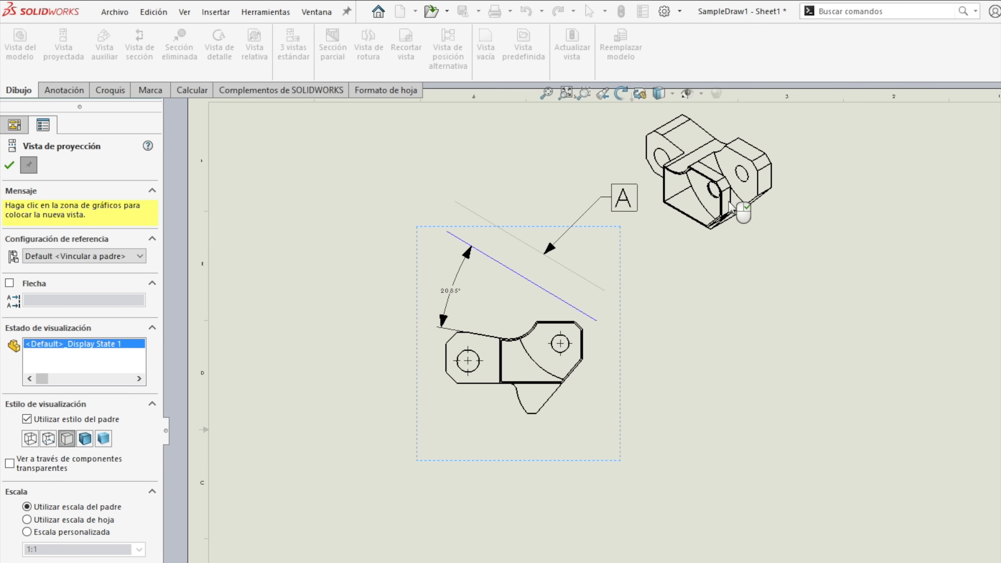
{"action": "right_click", "coordinate": [821, 245]}
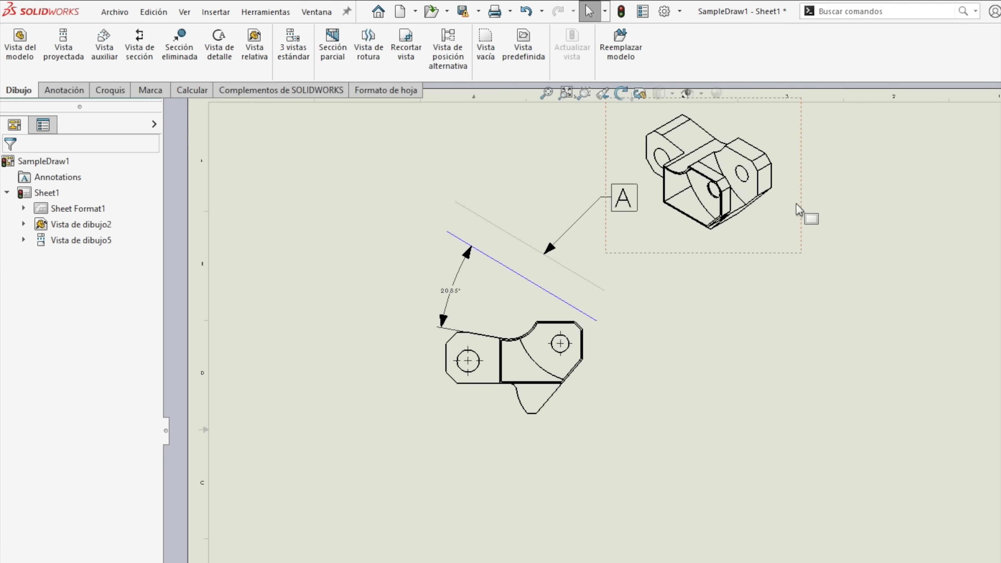
{"action": "left_click_drag", "start_coordinate": [804, 201], "coordinate": [940, 376]}
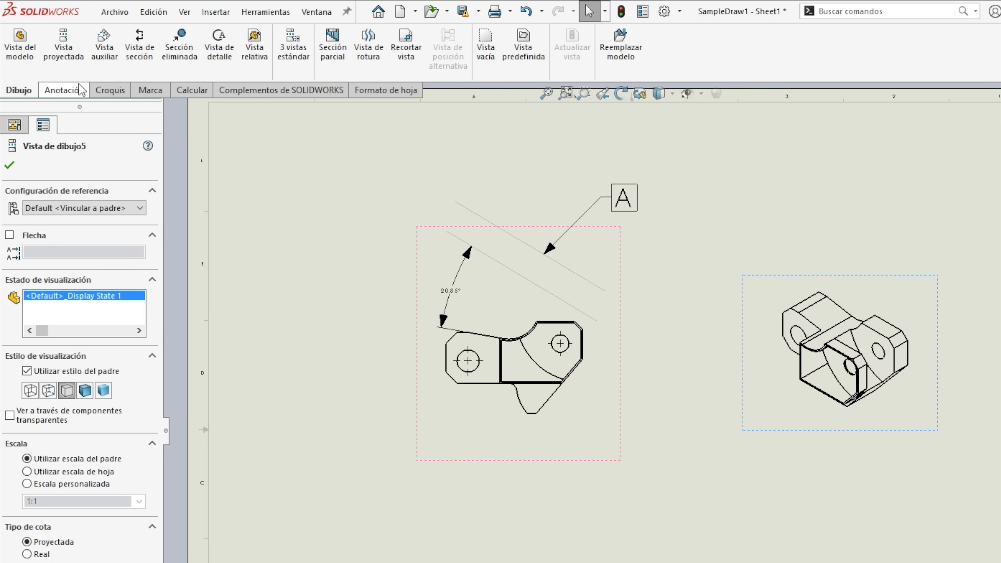
Step: Dimension angle Y in the projected view, between the rear lug's sloping upper edge and its lower chamfered edge
{"action": "left_click", "coordinate": [106, 93]}
{"action": "left_click", "coordinate": [26, 48]}
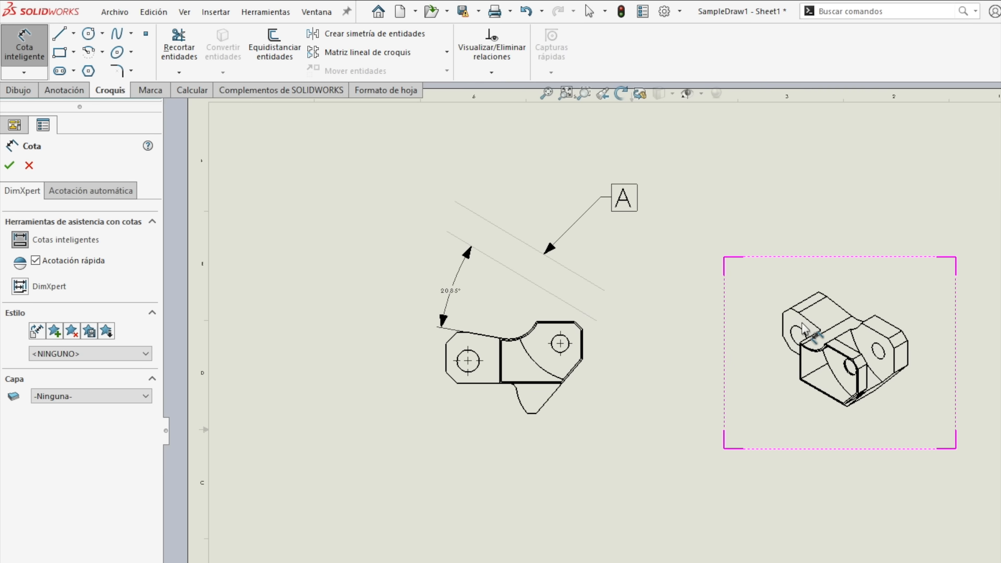
{"action": "left_click", "coordinate": [833, 309]}
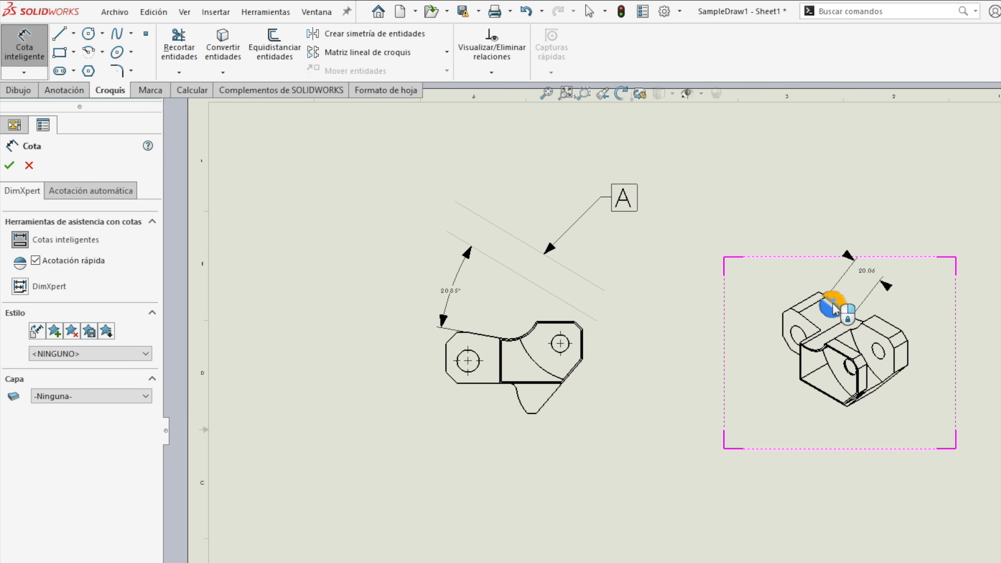
{"action": "left_click", "coordinate": [787, 345]}
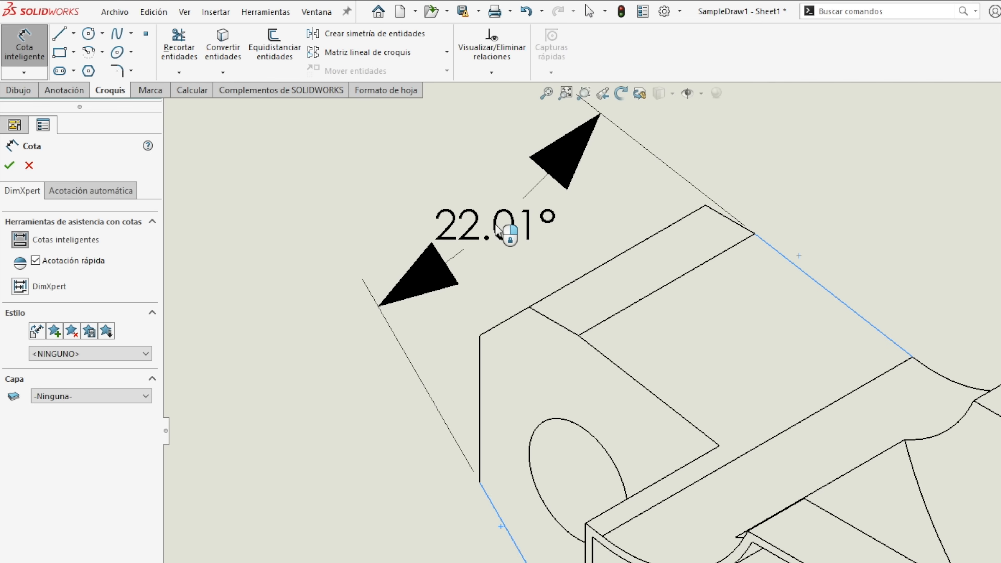
{"action": "left_click", "coordinate": [492, 225]}
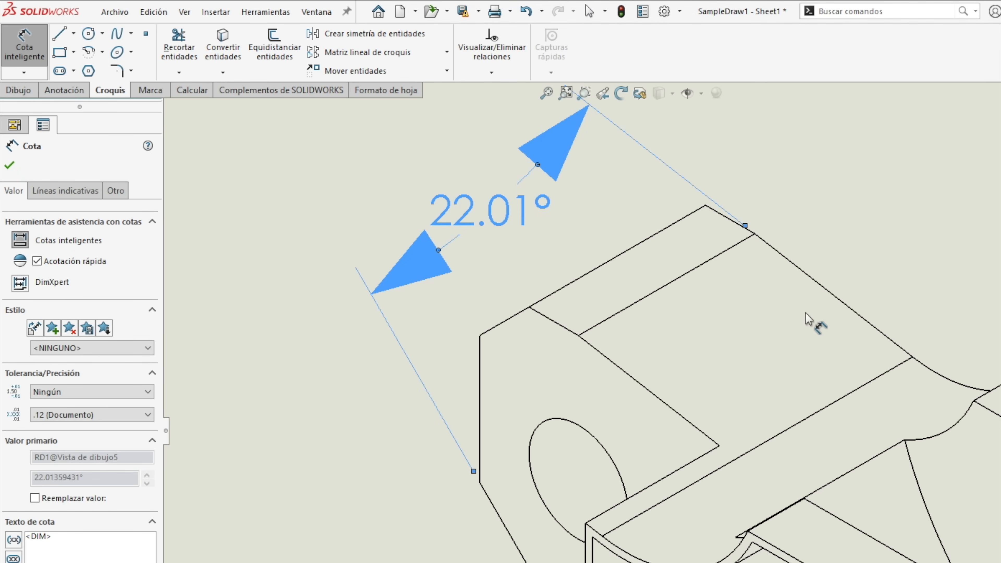
{"action": "key", "text": "Escape"}
{"action": "key", "text": "Escape"}
Step: Sketch a vertical line about 52 mm long inside the projected view, to the right of the part
{"action": "scroll", "coordinate": [863, 361], "scroll_direction": "up", "scroll_amount": 5}
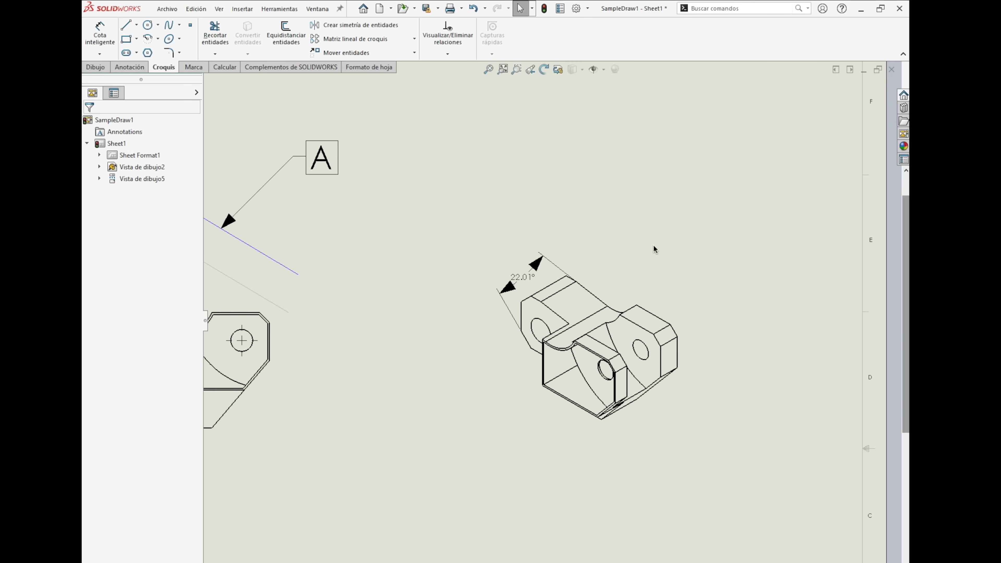
{"action": "left_click", "coordinate": [637, 285]}
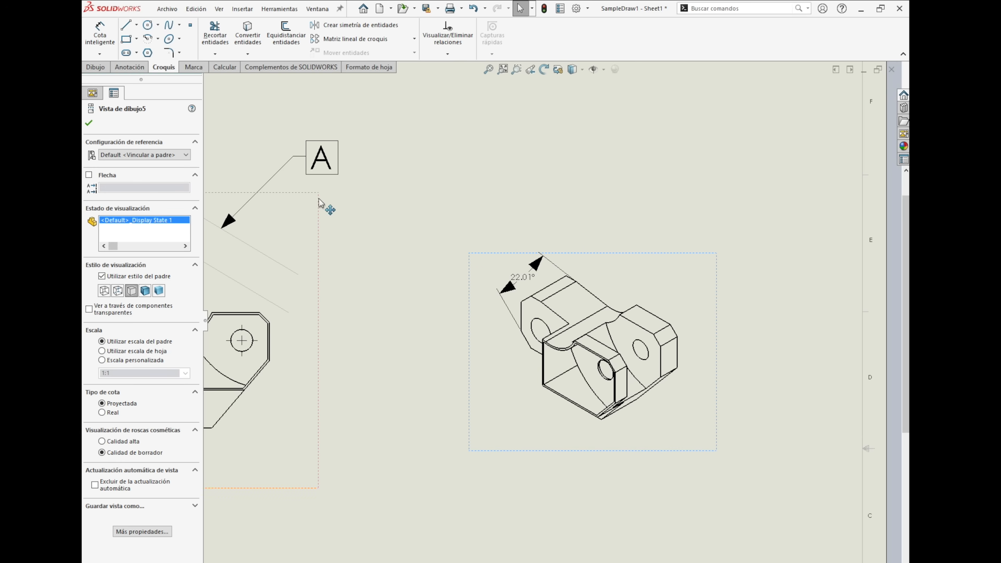
{"action": "left_click", "coordinate": [130, 27]}
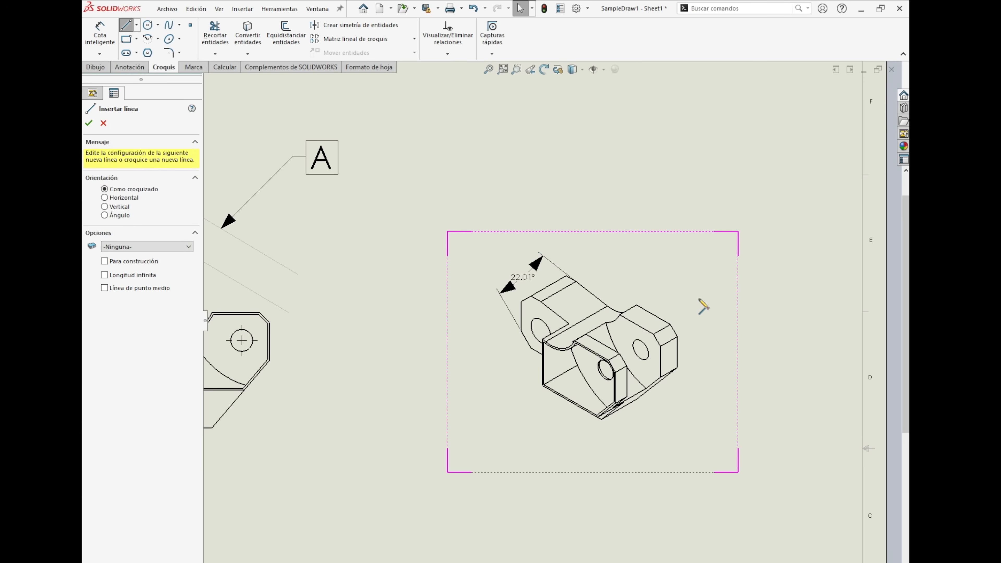
{"action": "left_click", "coordinate": [715, 273]}
{"action": "left_click", "coordinate": [715, 376]}
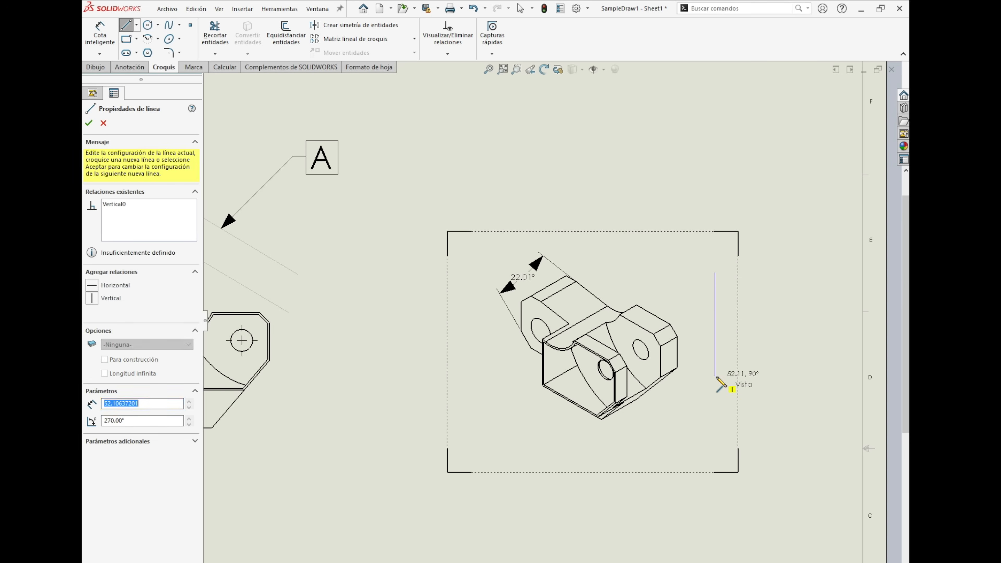
{"action": "key", "text": "Escape"}
{"action": "key", "text": "Escape"}
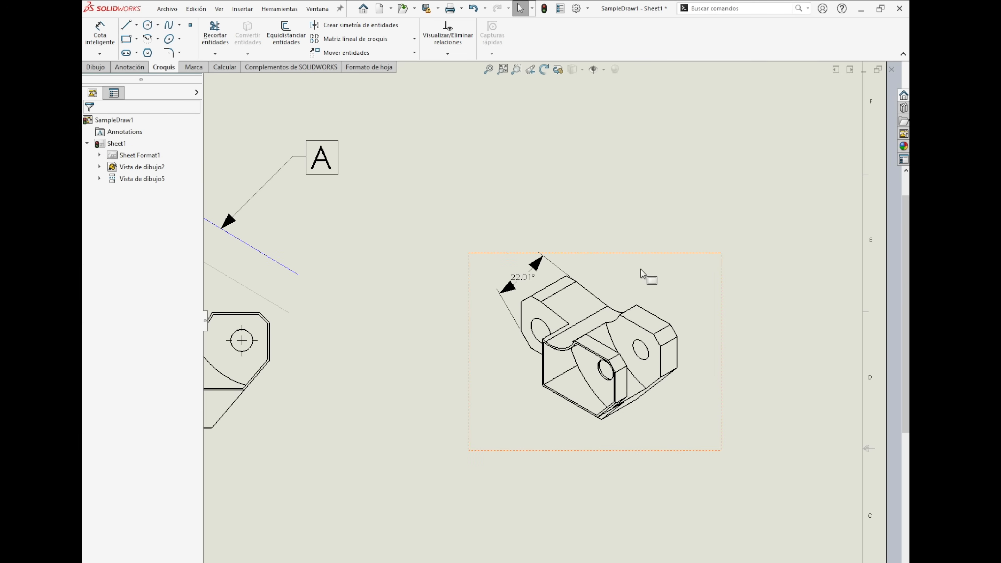
Step: Dimension the horizontal distance between the projected part's outermost right vertical edge and the sketched vertical line, placing the dimension above the part
{"action": "left_click", "coordinate": [611, 261]}
{"action": "left_click", "coordinate": [99, 32]}
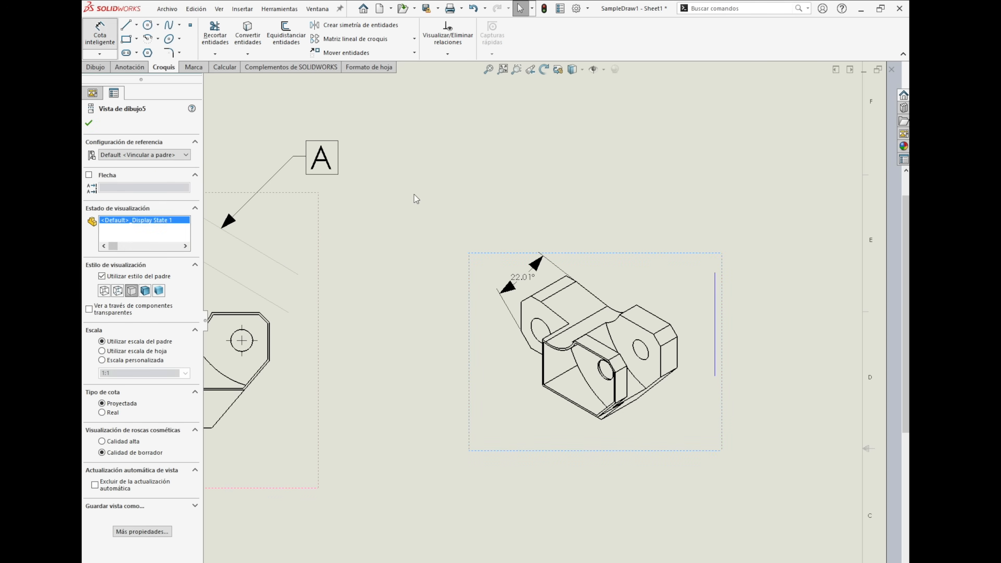
{"action": "left_click", "coordinate": [679, 354]}
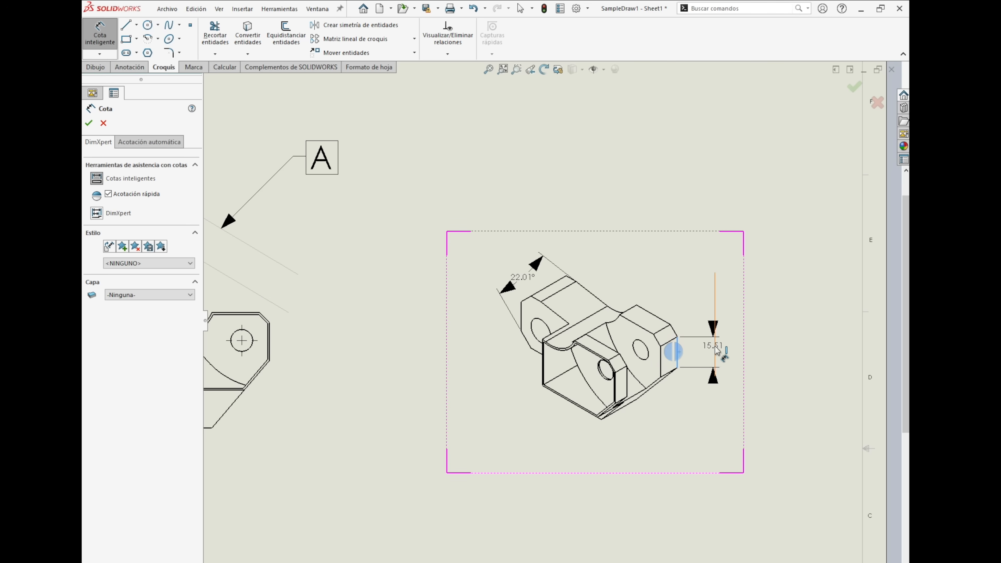
{"action": "left_click", "coordinate": [716, 349]}
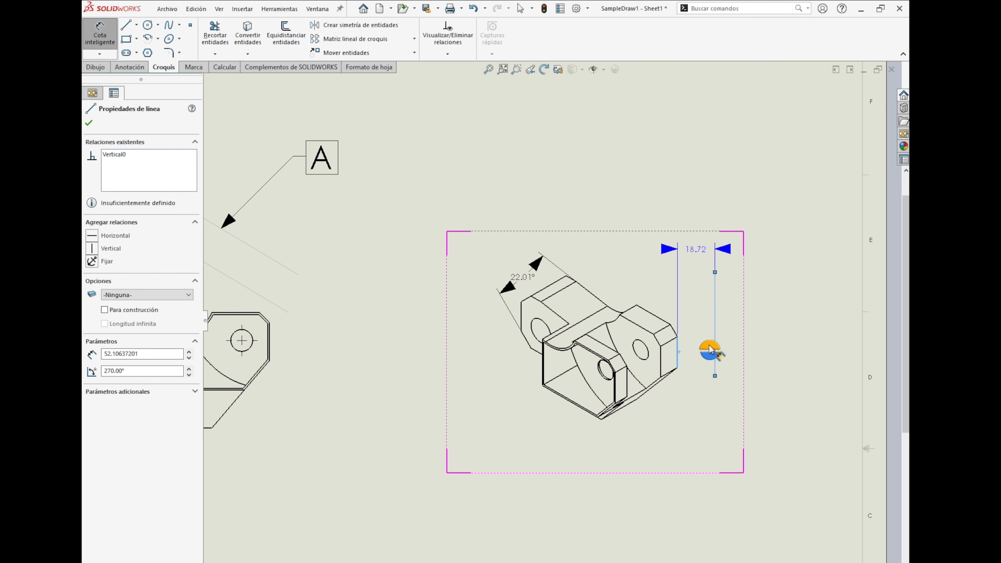
{"action": "left_click", "coordinate": [697, 260]}
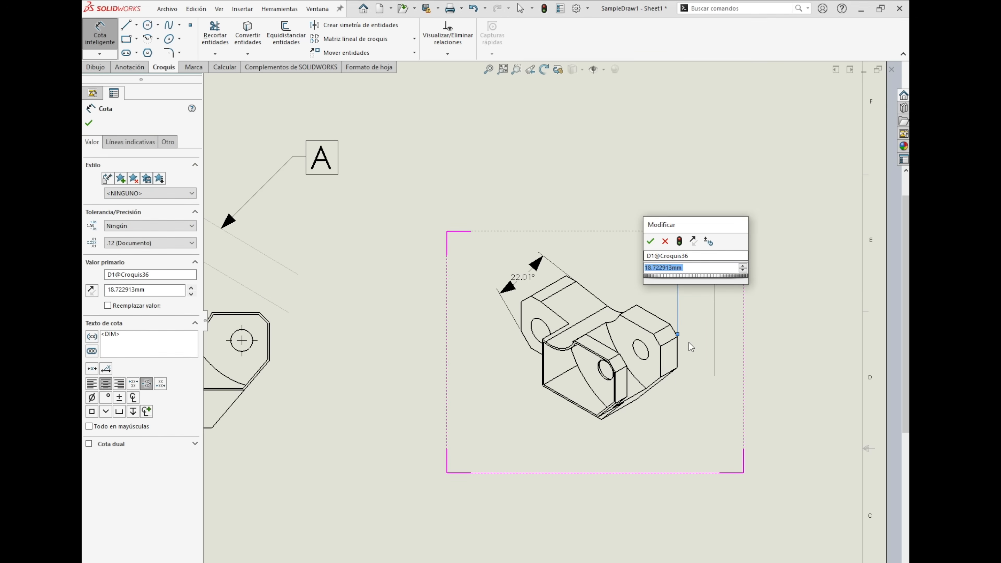
{"action": "key", "text": "Return"}
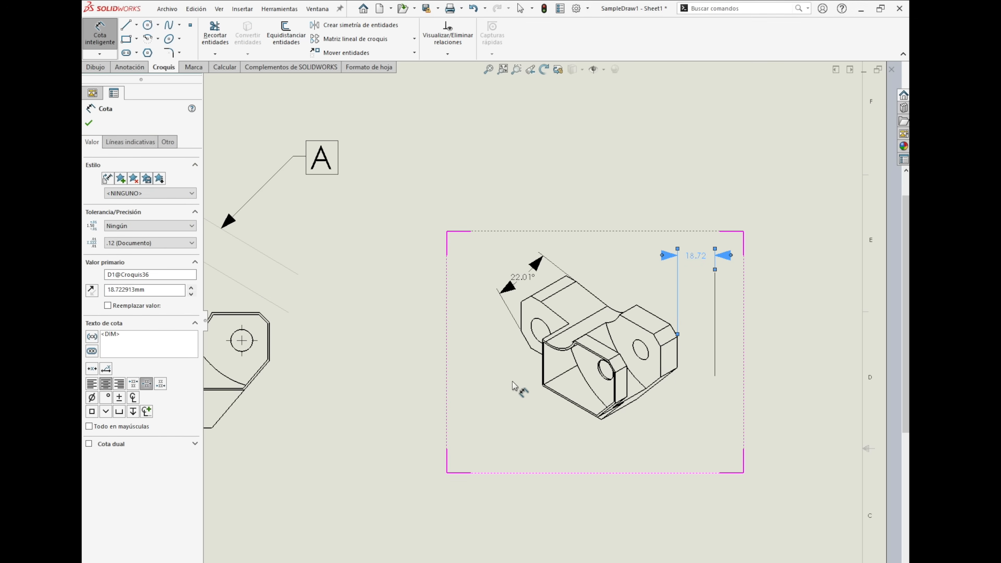
Step: Dimension the projected part's overall width between its outermost left and right vertical edges, placing the dimension below the part
{"action": "left_click", "coordinate": [678, 359]}
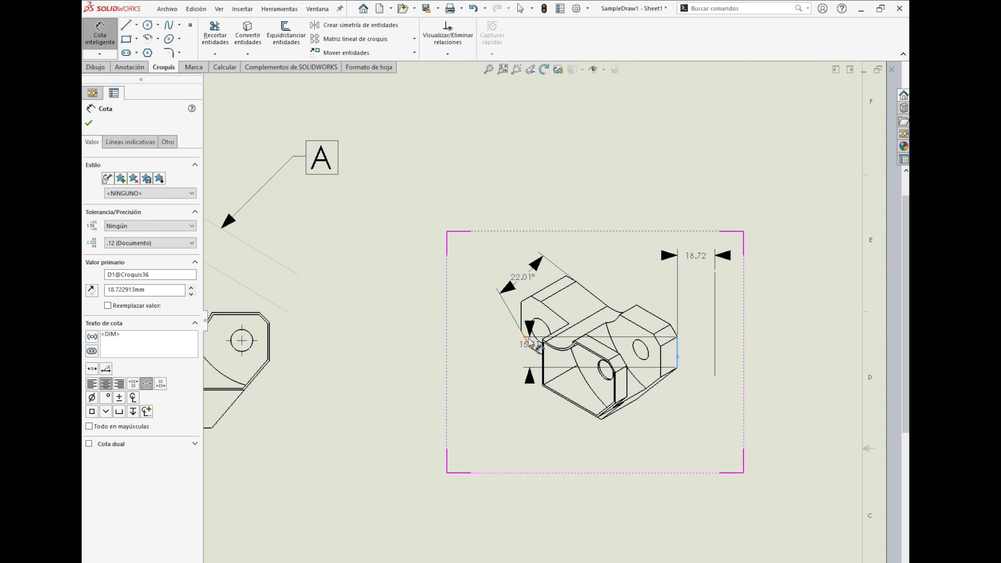
{"action": "left_click", "coordinate": [524, 322]}
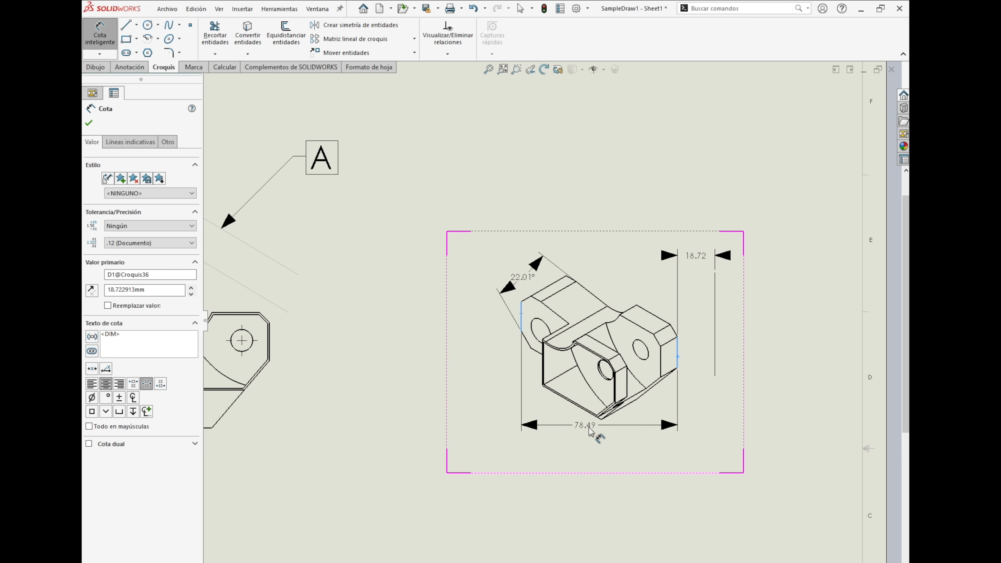
{"action": "left_click", "coordinate": [603, 445]}
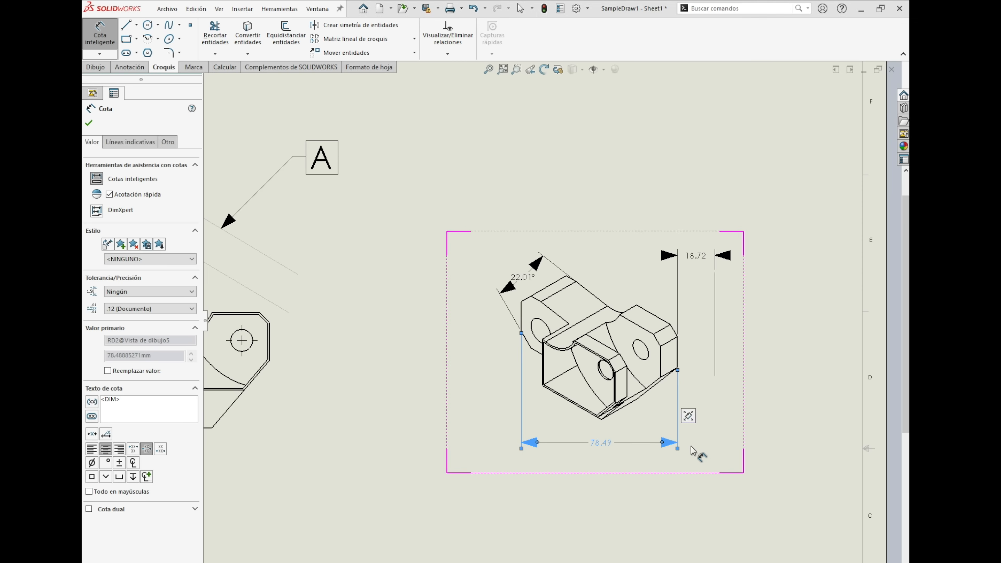
{"action": "key", "text": "Escape"}
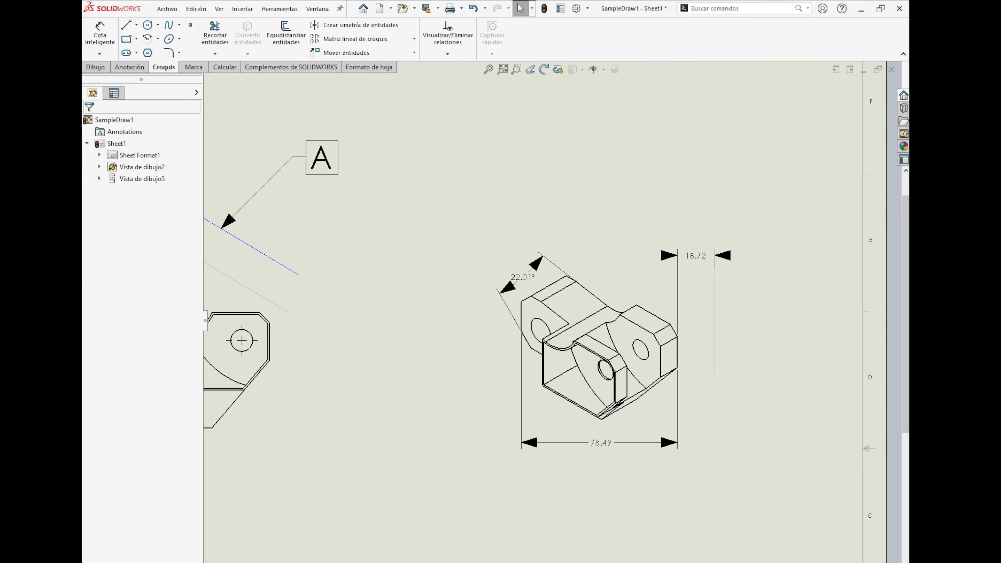
Step: Switch to CSWPA-DT_SampleExam.pdf and examine the Question 3 images, section F-F and the View Creation 3 instructions
{"action": "mouse_move", "coordinate": [909, 158]}
{"action": "left_mouse_down"}
{"action": "mouse_move", "coordinate": [508, 87]}
{"action": "mouse_move", "coordinate": [514, 18]}
{"action": "left_mouse_up"}
{"action": "scroll", "coordinate": [520, 274], "scroll_direction": "down", "scroll_amount": 10}
{"action": "scroll", "coordinate": [519, 275], "scroll_direction": "down", "scroll_amount": 15}
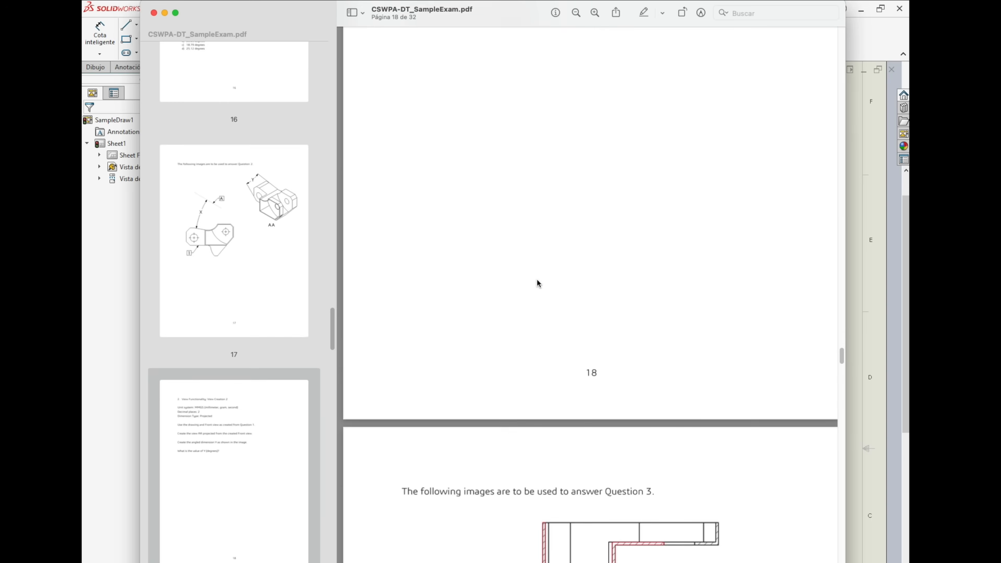
{"action": "scroll", "coordinate": [540, 280], "scroll_direction": "down", "scroll_amount": 2}
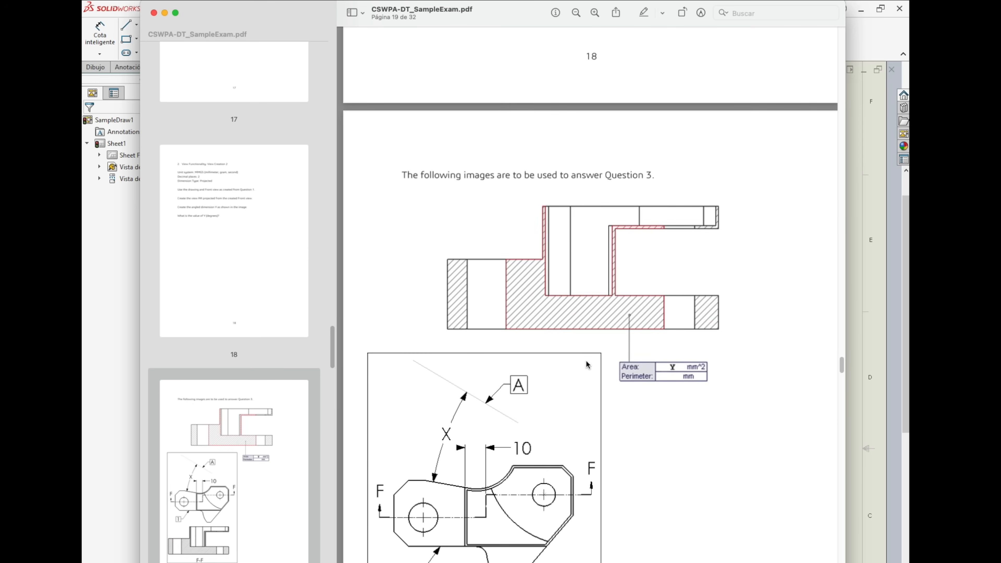
{"action": "scroll", "coordinate": [587, 365], "scroll_direction": "down", "scroll_amount": 1}
{"action": "scroll", "coordinate": [588, 341], "scroll_direction": "down", "scroll_amount": 1}
{"action": "scroll", "coordinate": [588, 341], "scroll_direction": "down", "scroll_amount": 1}
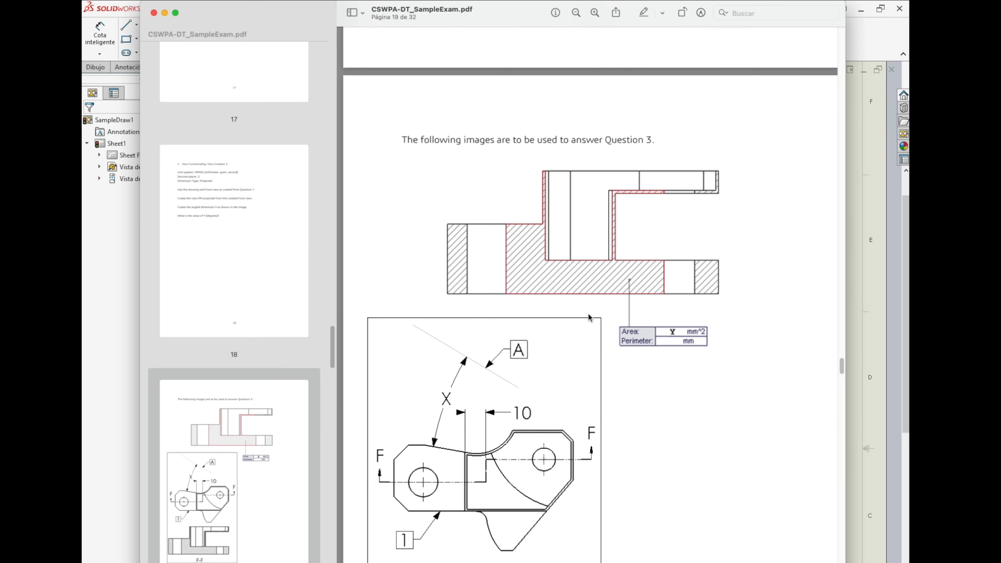
{"action": "scroll", "coordinate": [589, 319], "scroll_direction": "down", "scroll_amount": 2}
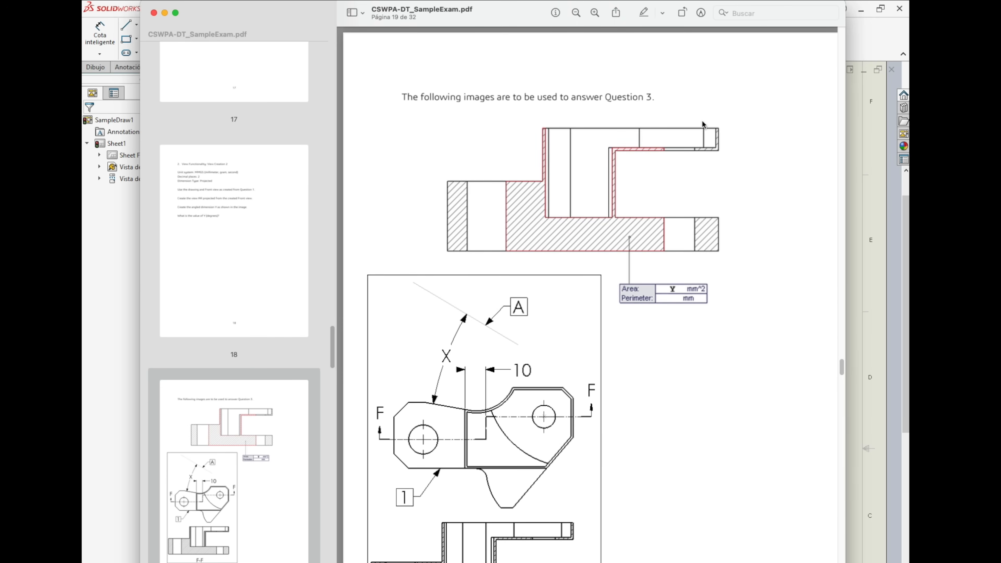
{"action": "scroll", "coordinate": [631, 276], "scroll_direction": "down", "scroll_amount": 1}
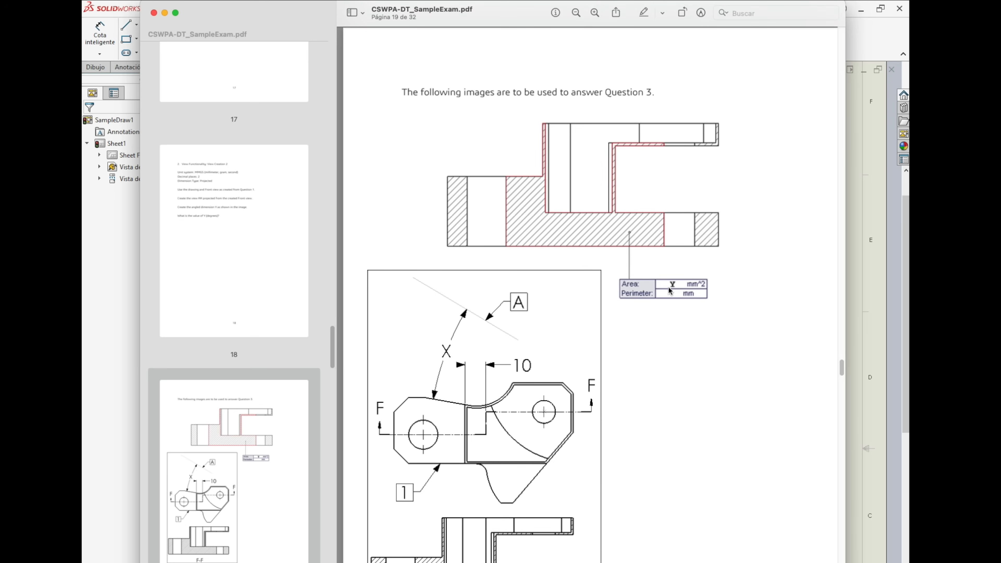
{"action": "scroll", "coordinate": [655, 302], "scroll_direction": "down", "scroll_amount": 5}
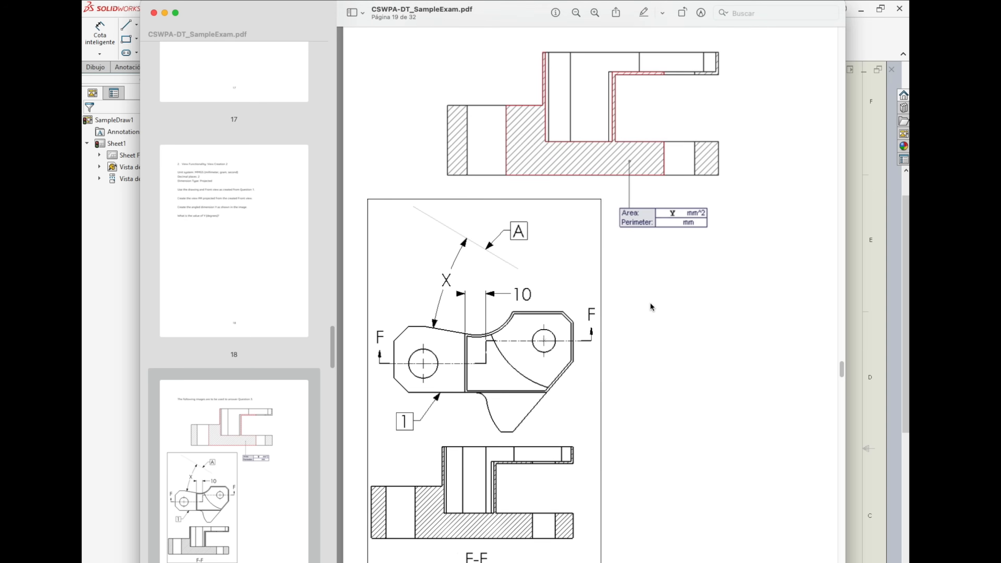
{"action": "scroll", "coordinate": [590, 342], "scroll_direction": "down", "scroll_amount": 15}
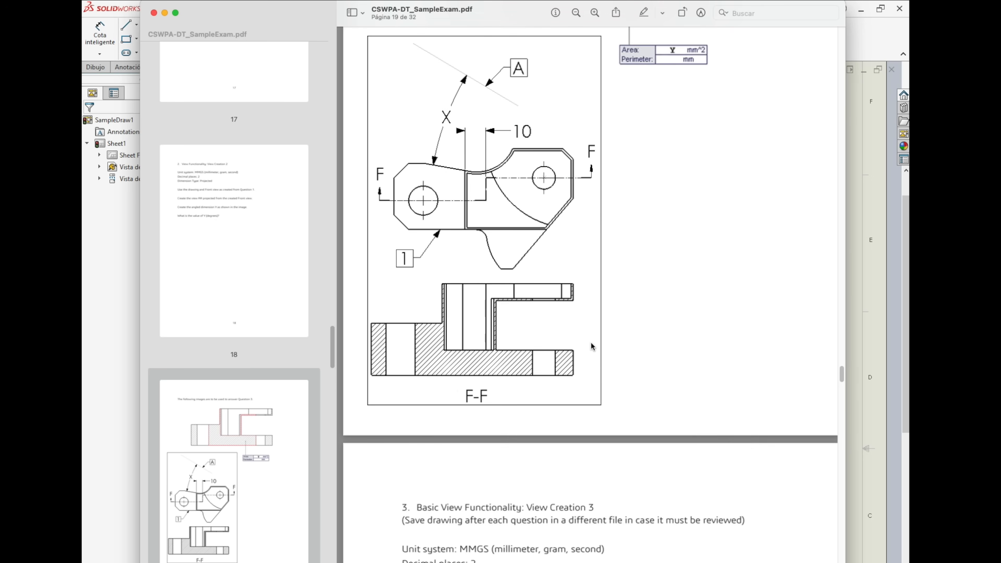
{"action": "scroll", "coordinate": [590, 341], "scroll_direction": "down", "scroll_amount": 9}
{"action": "scroll", "coordinate": [590, 342], "scroll_direction": "down", "scroll_amount": 8}
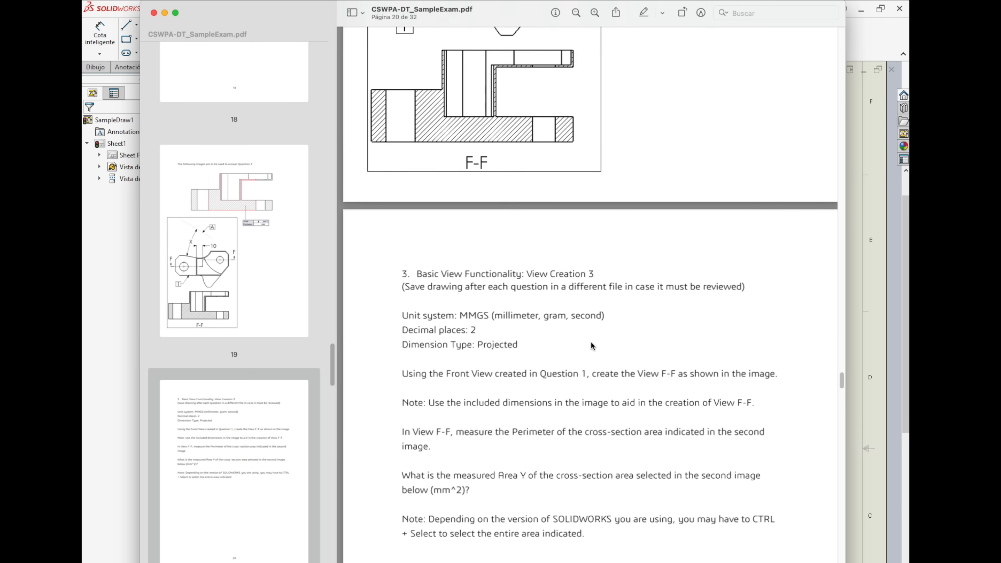
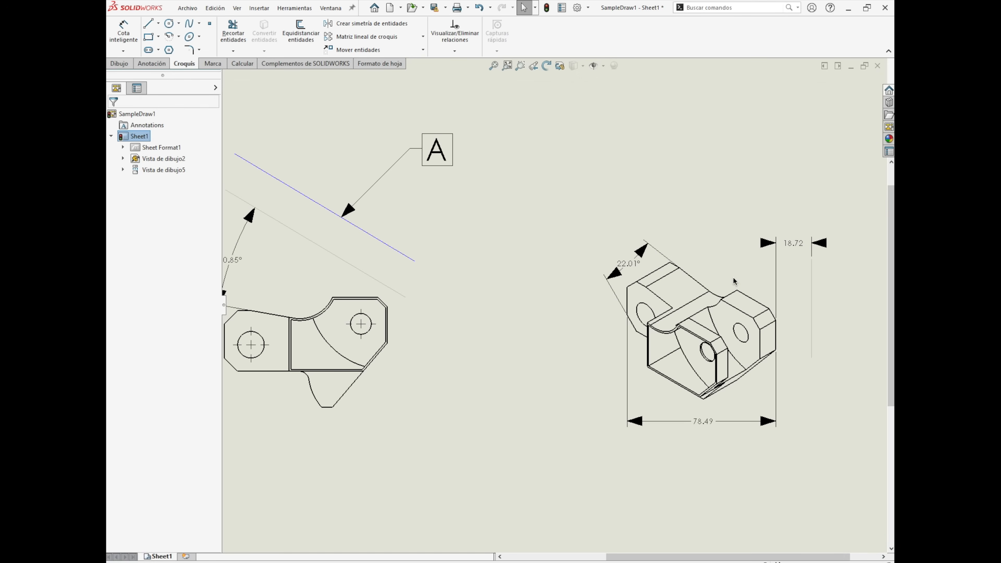
Step: Switch to SOLIDWORKS and turn on the projection arrow labelled A for the projected isometric view
{"action": "left_click", "coordinate": [736, 281]}
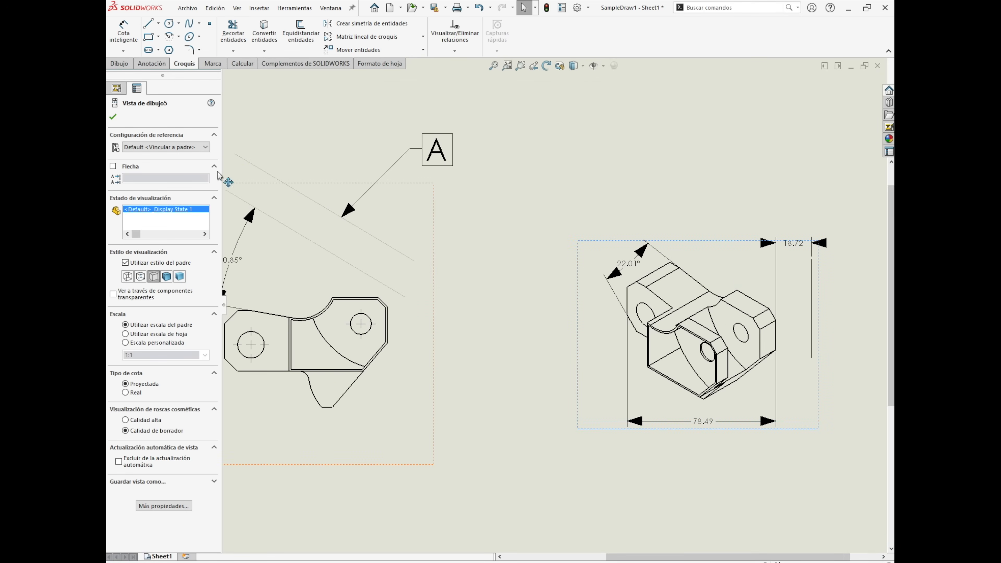
{"action": "left_click", "coordinate": [113, 168]}
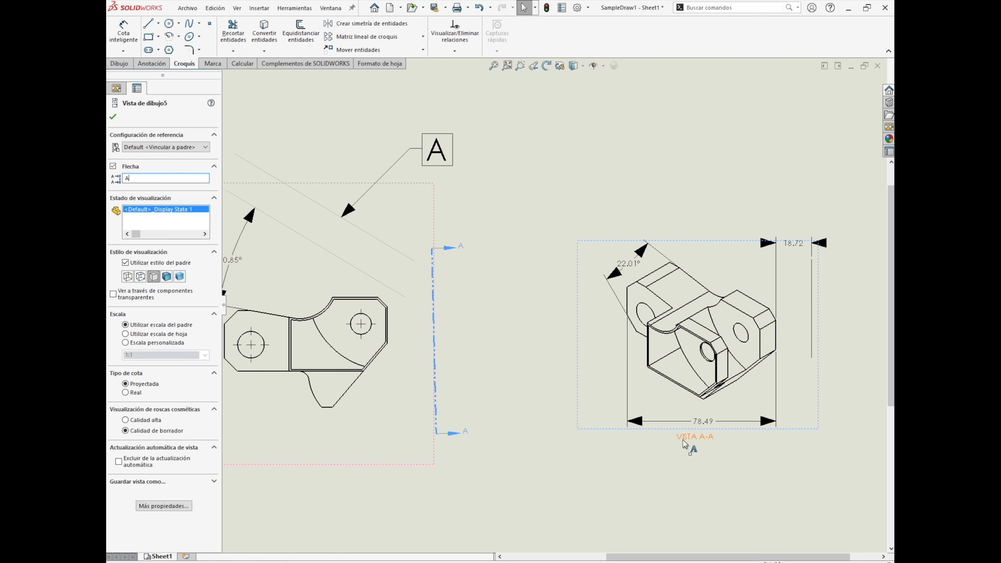
{"action": "left_click", "coordinate": [116, 118]}
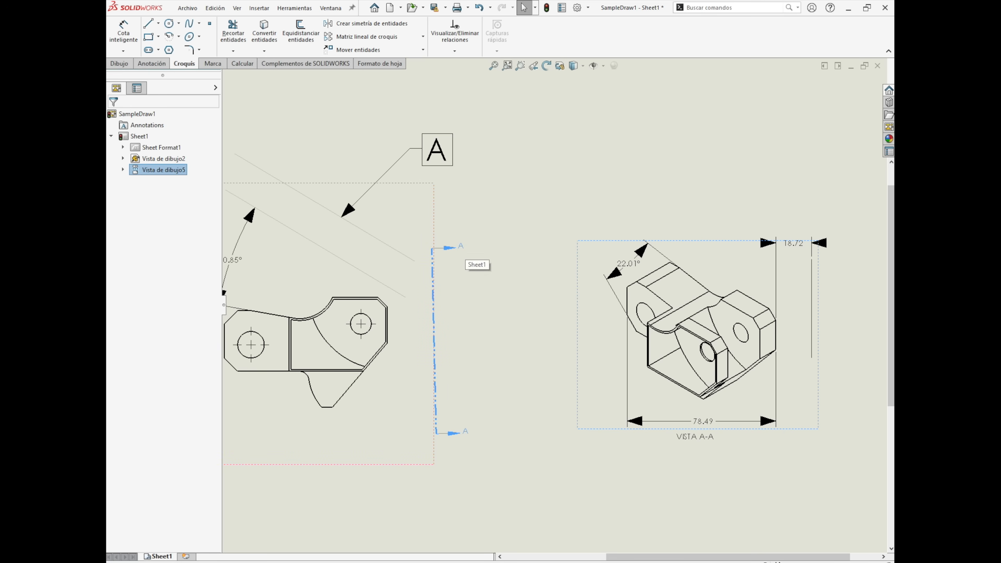
Step: Delete projection arrow A-A beside the Widget's relative view
{"action": "mouse_move", "coordinate": [635, 1]}
{"action": "left_mouse_down"}
{"action": "mouse_move", "coordinate": [570, 77]}
{"action": "mouse_move", "coordinate": [615, 1]}
{"action": "left_mouse_up"}
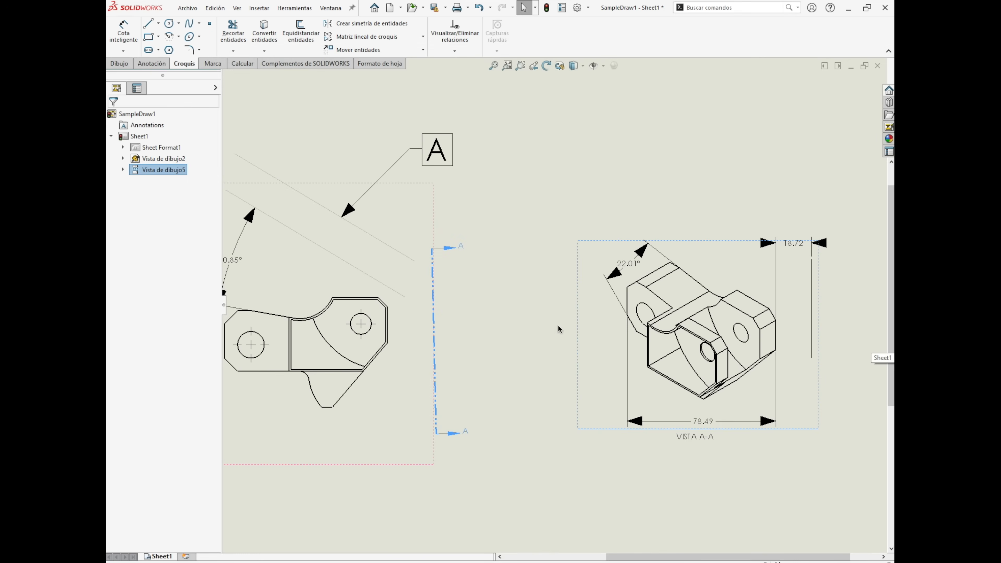
{"action": "left_click", "coordinate": [453, 251]}
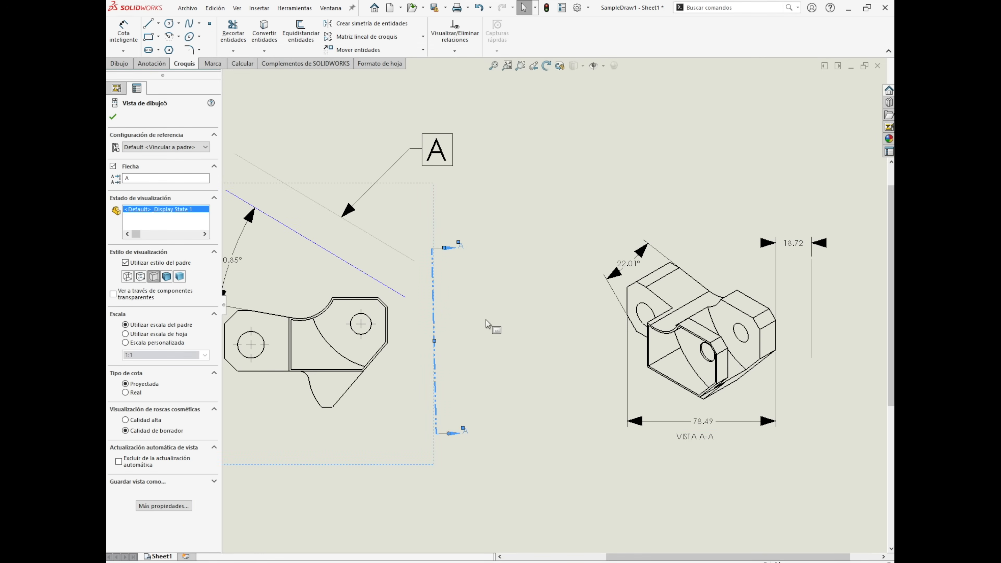
{"action": "key", "text": "Delete"}
{"action": "left_click", "coordinate": [663, 227]}
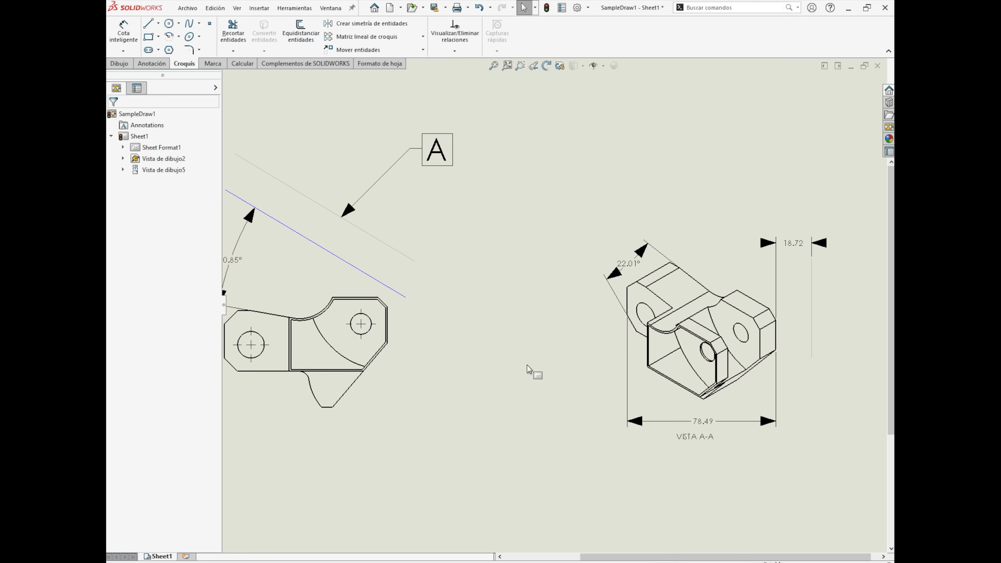
{"action": "scroll", "coordinate": [528, 369], "scroll_direction": "down", "scroll_amount": 3}
{"action": "scroll", "coordinate": [432, 382], "scroll_direction": "up", "scroll_amount": 5}
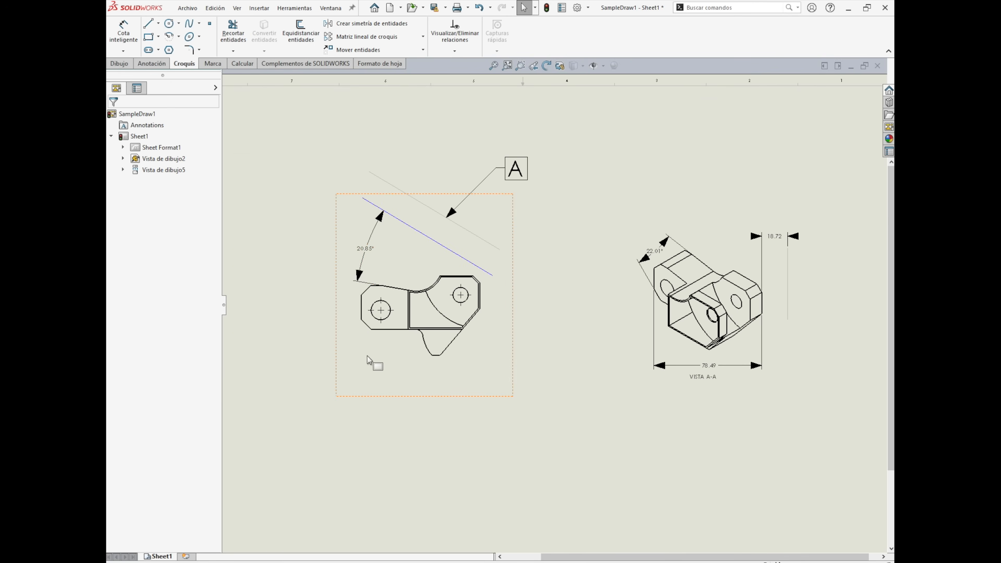
{"action": "left_click", "coordinate": [583, 344]}
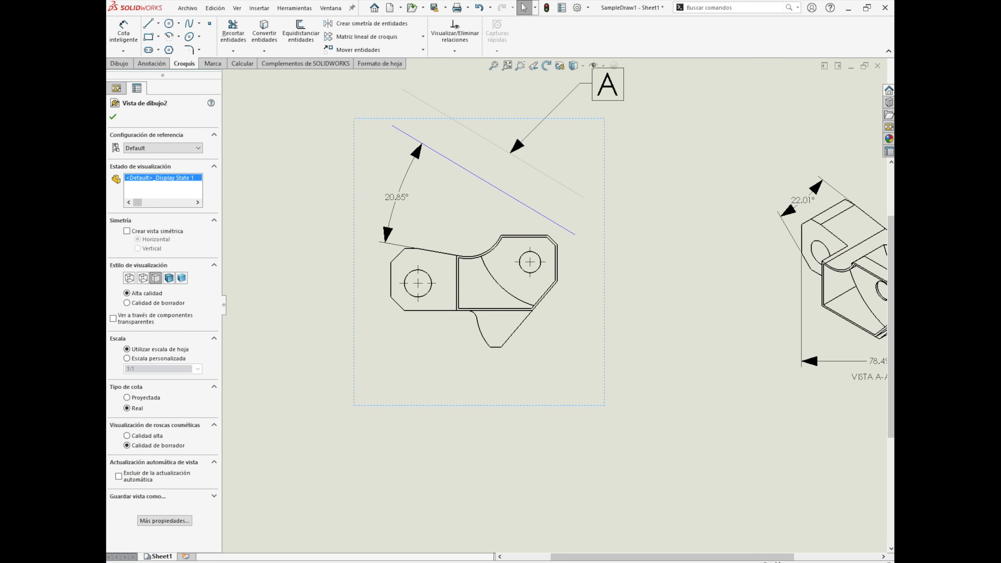
{"action": "left_click", "coordinate": [119, 66]}
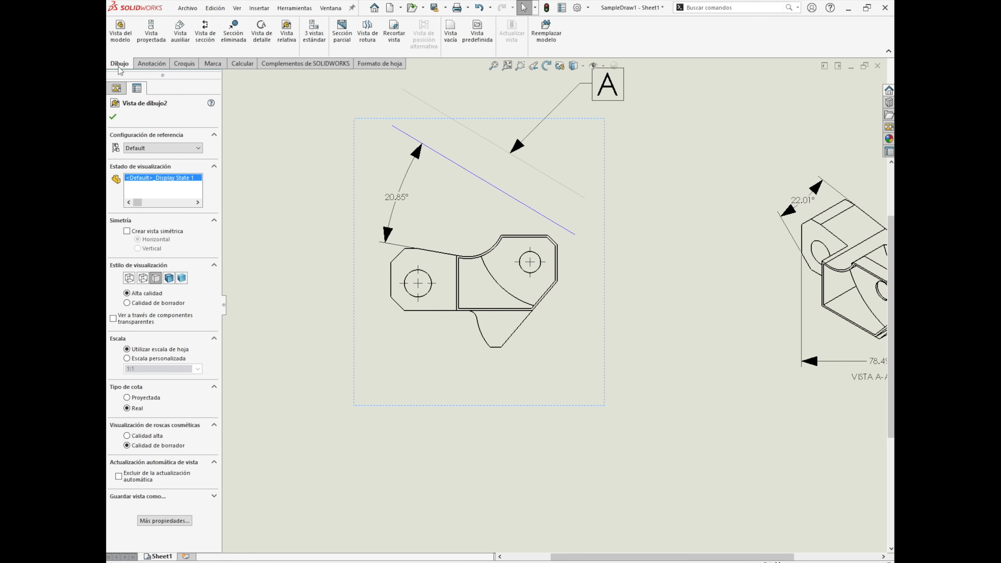
{"action": "left_click", "coordinate": [204, 36]}
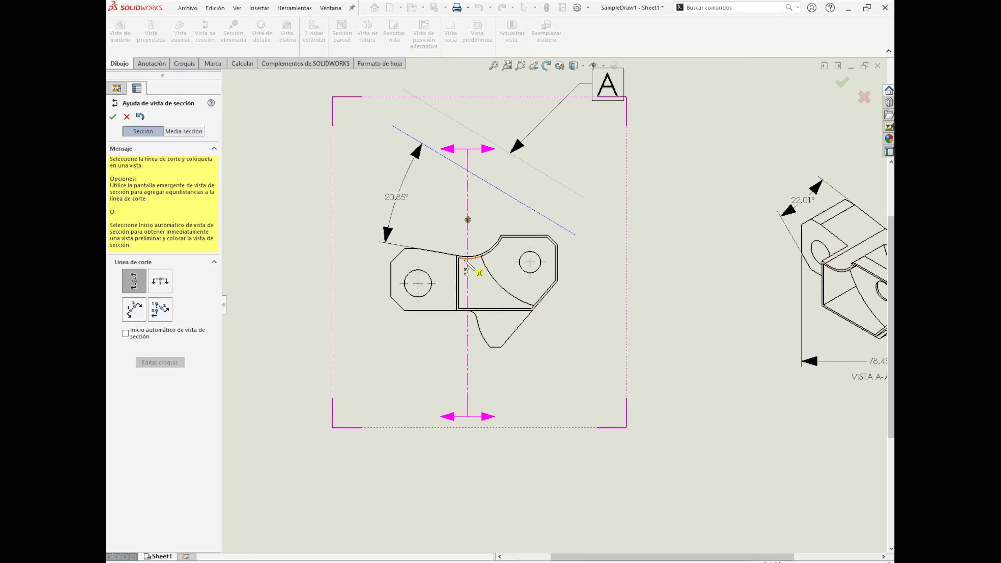
{"action": "left_click", "coordinate": [167, 289]}
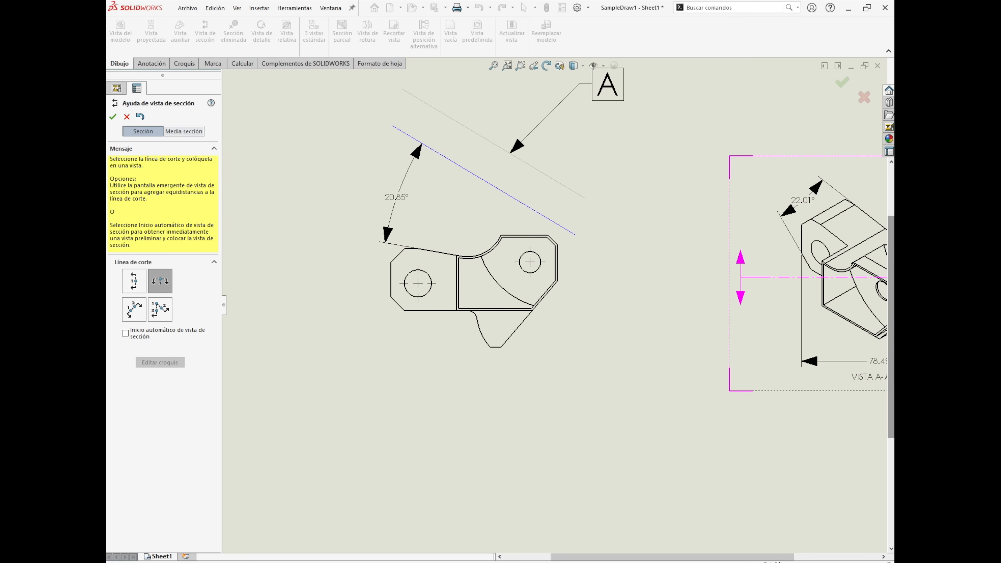
Step: Switch to CSWPA-DT_SampleExam.pdf and examine how cutting line F-F steps through the front view in the Question 3 image
{"action": "left_click_drag", "start_coordinate": [894, 104], "coordinate": [552, 31]}
{"action": "scroll", "coordinate": [618, 258], "scroll_direction": "down", "scroll_amount": 6}
{"action": "scroll", "coordinate": [618, 258], "scroll_direction": "down", "scroll_amount": 15}
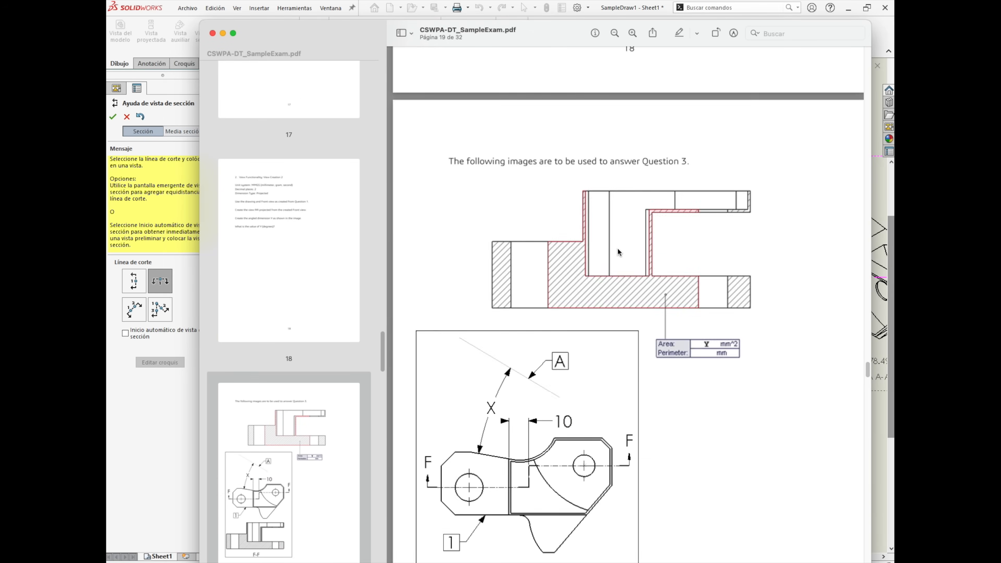
{"action": "scroll", "coordinate": [614, 248], "scroll_direction": "down", "scroll_amount": 5}
{"action": "scroll", "coordinate": [614, 247], "scroll_direction": "up", "scroll_amount": 4}
{"action": "scroll", "coordinate": [614, 246], "scroll_direction": "up", "scroll_amount": 2}
{"action": "scroll", "coordinate": [615, 248], "scroll_direction": "up", "scroll_amount": 2}
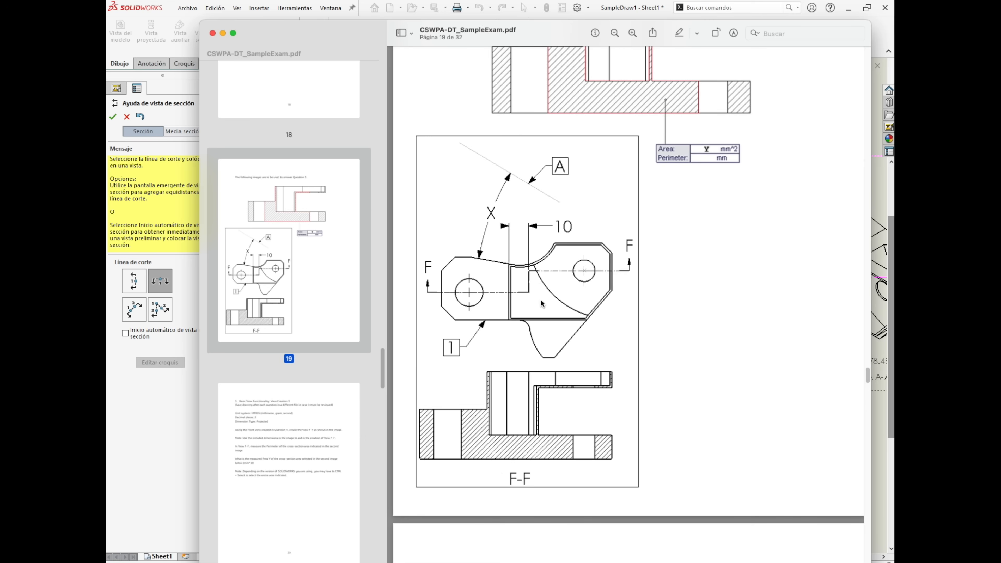
{"action": "mouse_move", "coordinate": [548, 40]}
{"action": "left_mouse_down"}
{"action": "mouse_move", "coordinate": [828, 36]}
{"action": "mouse_move", "coordinate": [894, 14]}
{"action": "left_mouse_up"}
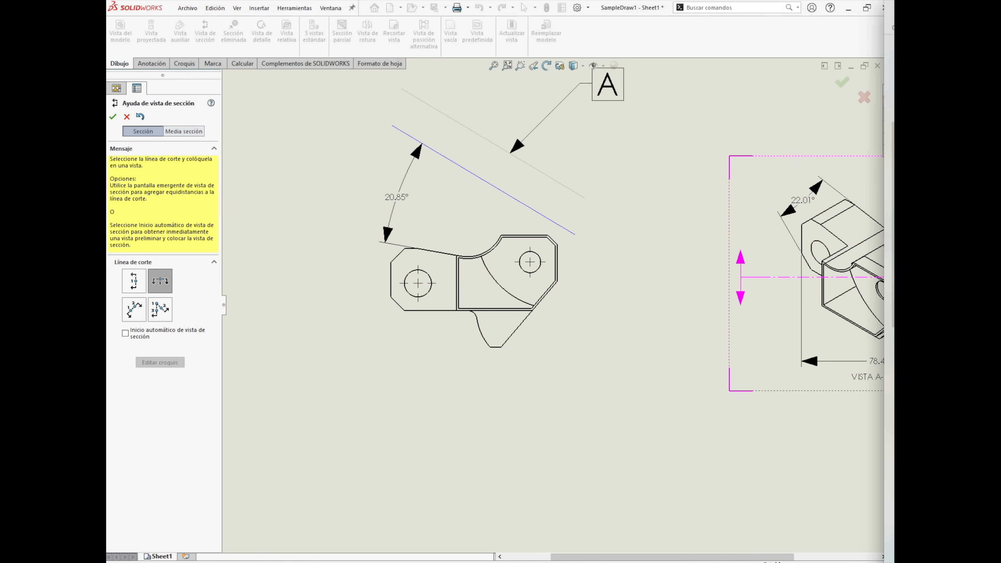
Step: Try to create a horizontal section view with a single offset, cutting through both hole centres, placed below the Widget's relative view
{"action": "key", "text": "Escape"}
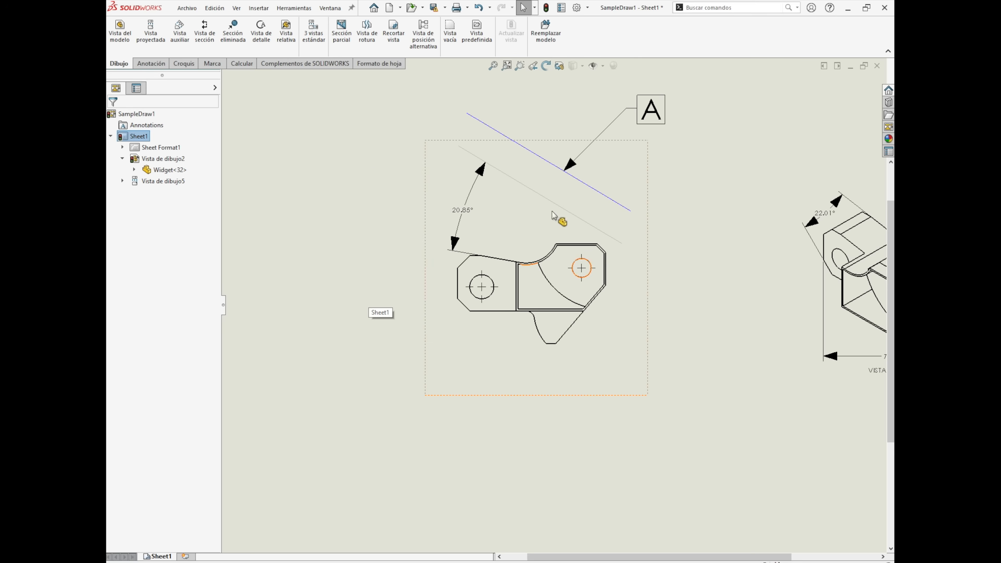
{"action": "left_click", "coordinate": [447, 193]}
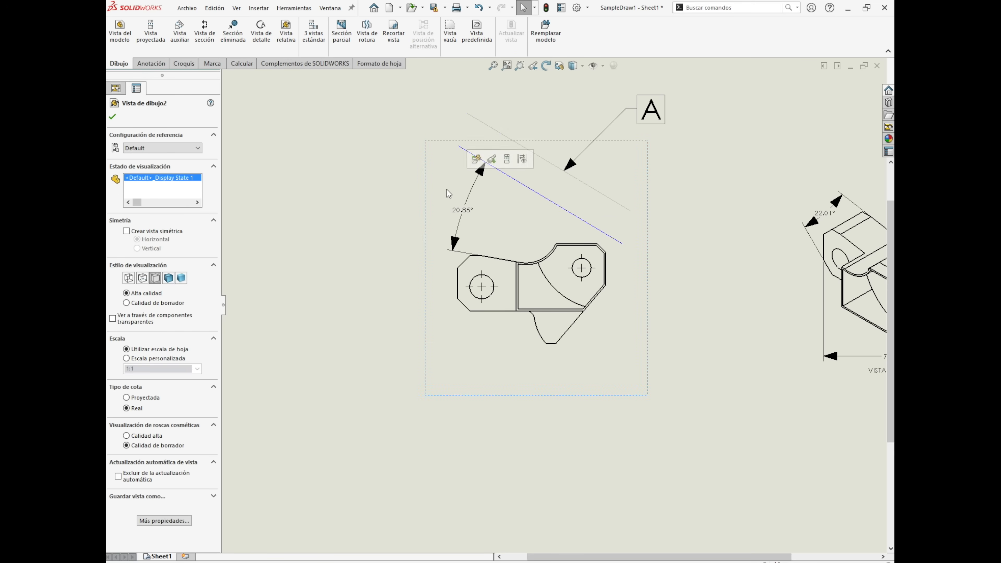
{"action": "left_click", "coordinate": [209, 40]}
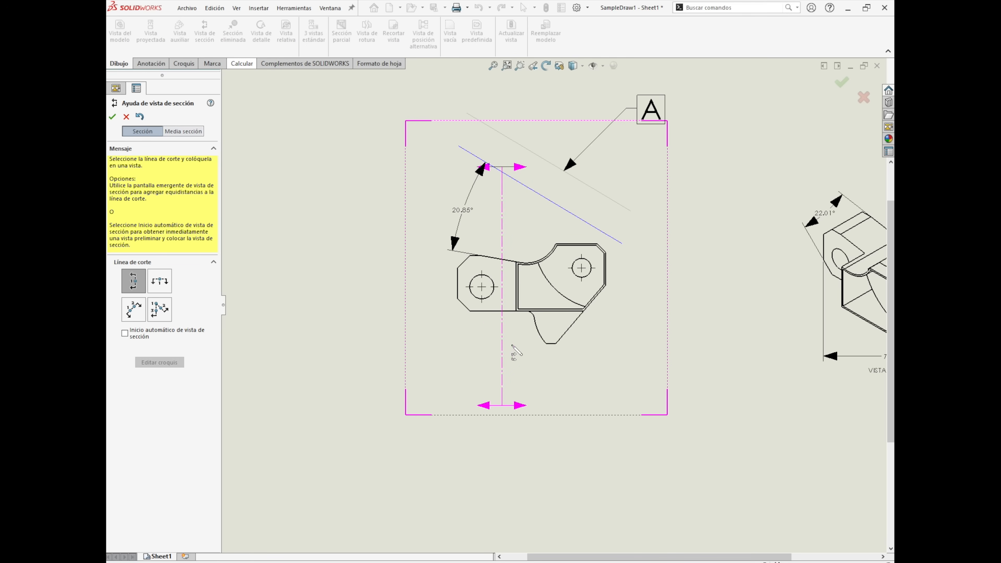
{"action": "left_click", "coordinate": [159, 281]}
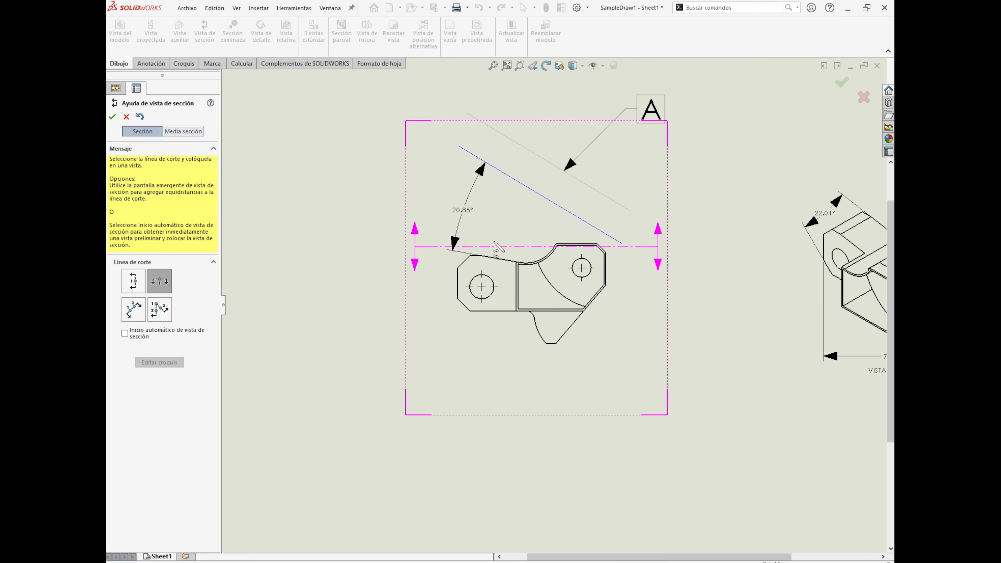
{"action": "left_click", "coordinate": [482, 287]}
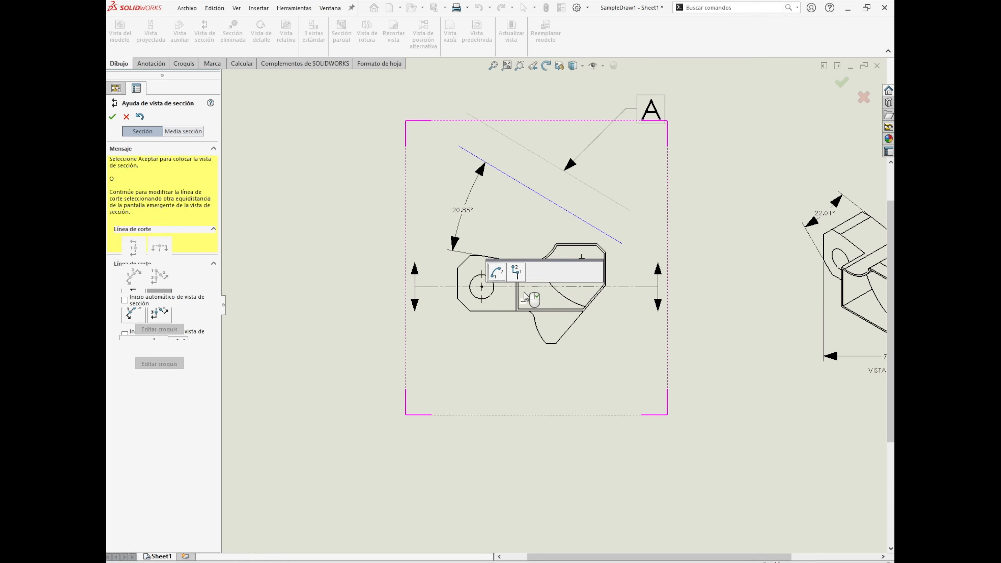
{"action": "left_click", "coordinate": [517, 272]}
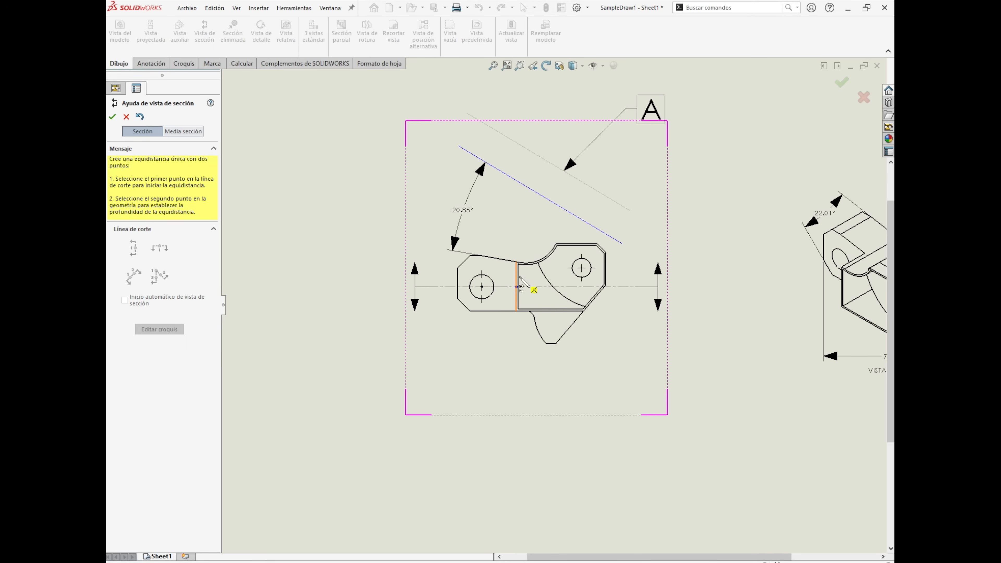
{"action": "left_click", "coordinate": [541, 287]}
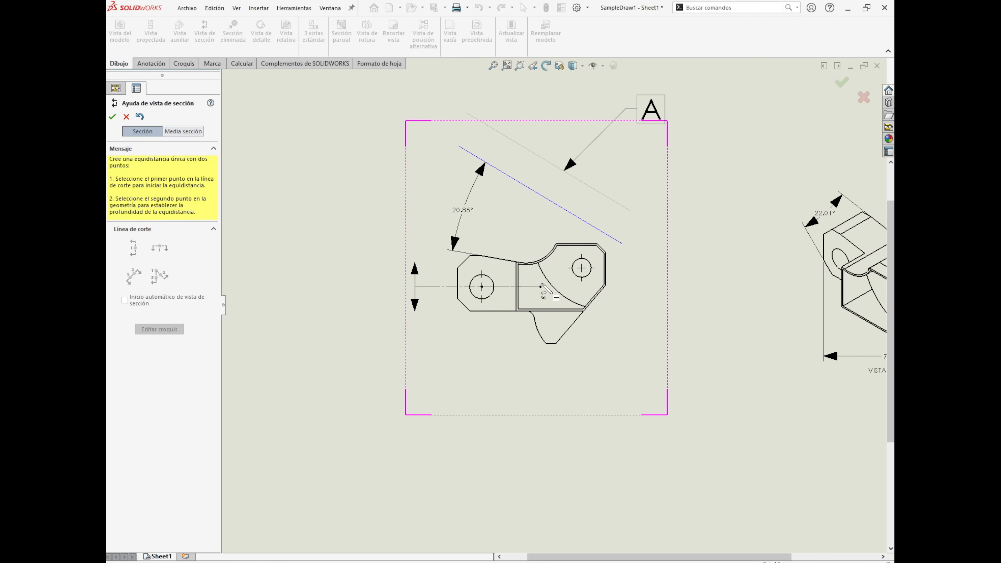
{"action": "left_click", "coordinate": [582, 269]}
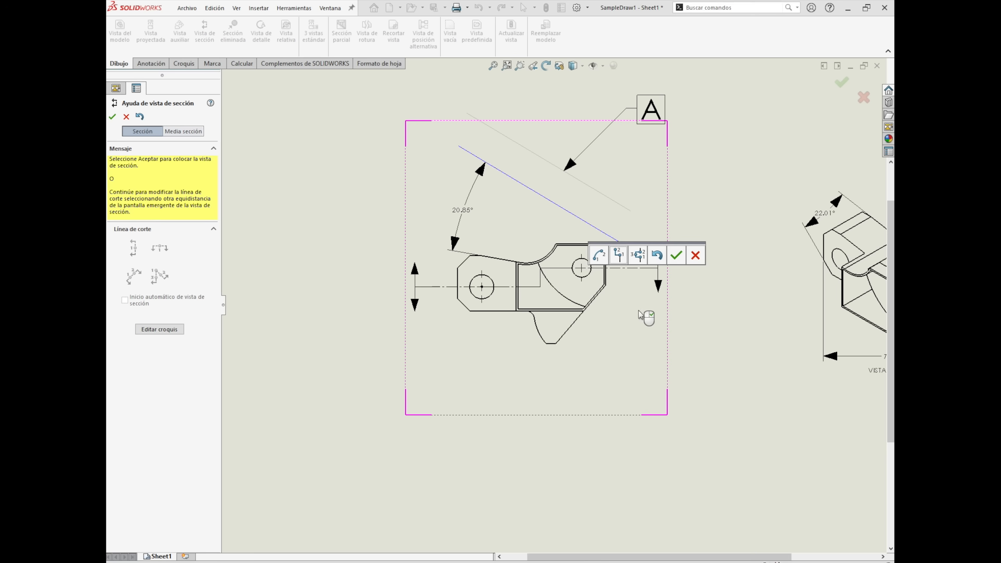
{"action": "left_click", "coordinate": [677, 255]}
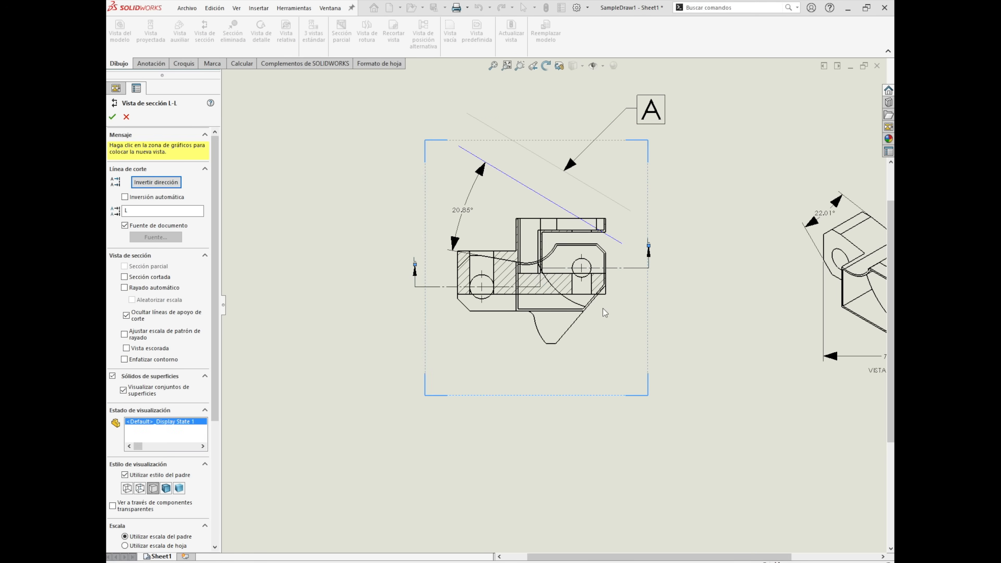
{"action": "left_click", "coordinate": [540, 430]}
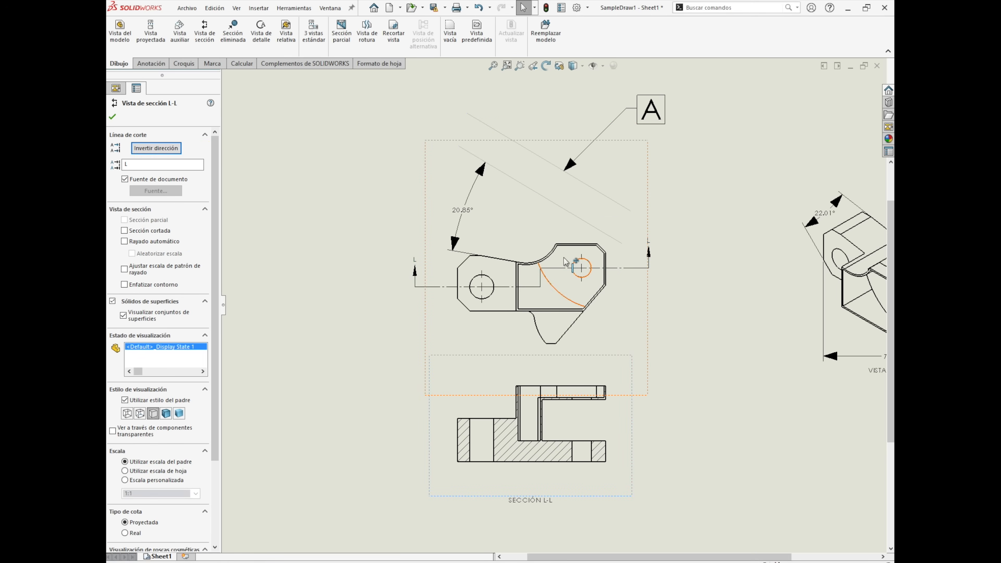
Step: Delete section view L-L together with its cutting line and section sketch
{"action": "left_click", "coordinate": [544, 290]}
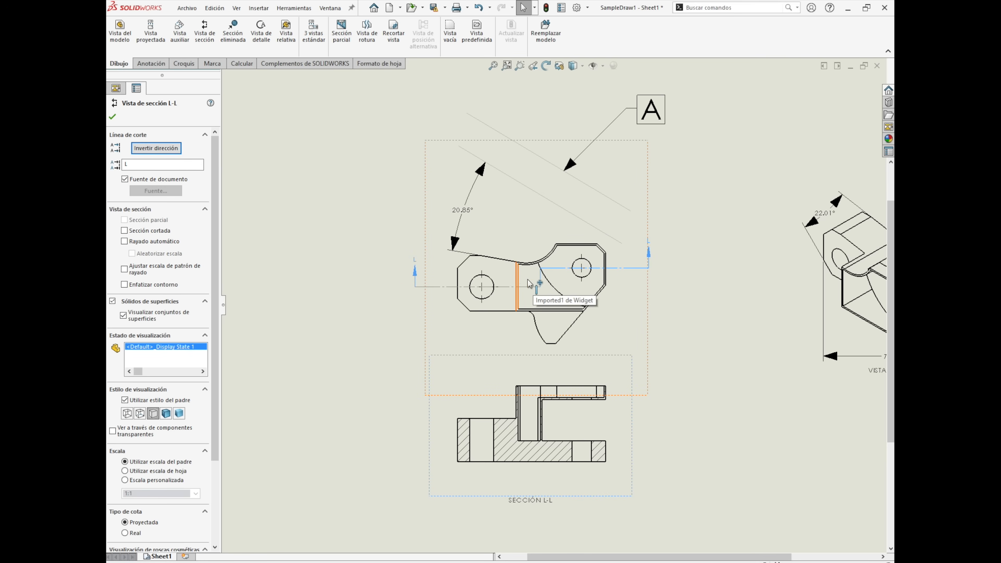
{"action": "left_click", "coordinate": [113, 118]}
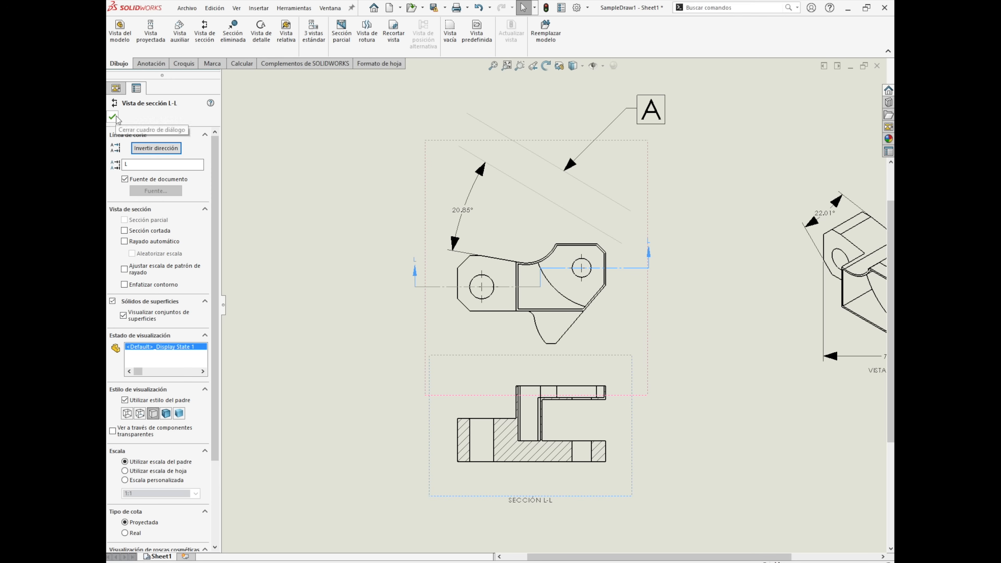
{"action": "left_click", "coordinate": [623, 407]}
{"action": "key", "text": "Delete"}
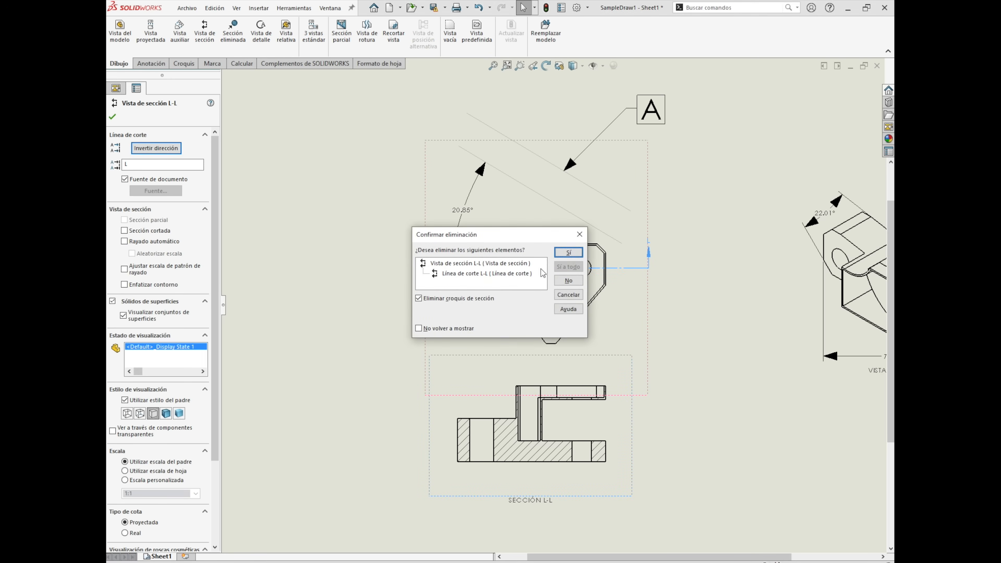
{"action": "left_click", "coordinate": [568, 254]}
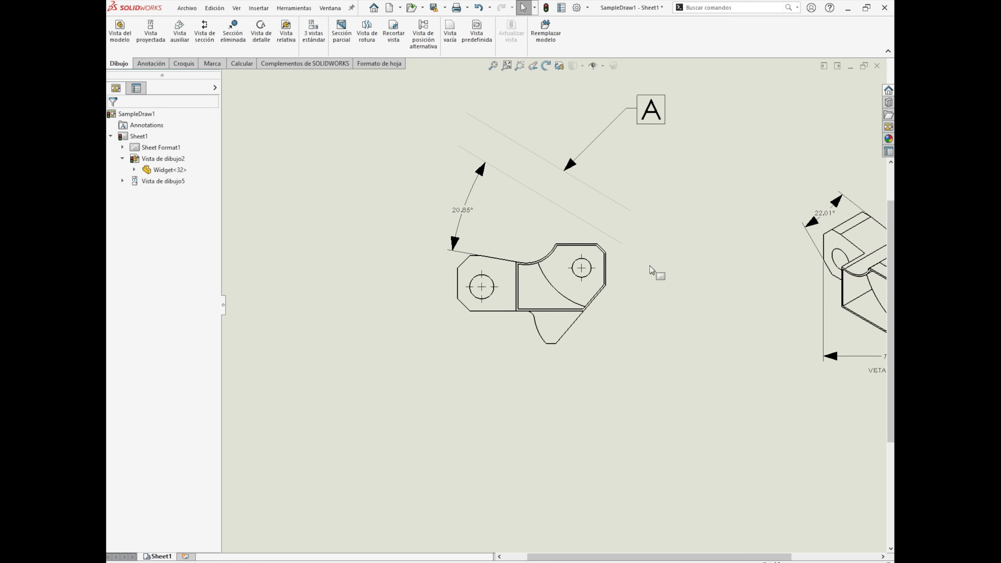
Step: Sketch a stepped cutting line in the Widget's front view through both hole centres, with a vertical jog about 11 mm high between them
{"action": "left_click", "coordinate": [641, 312]}
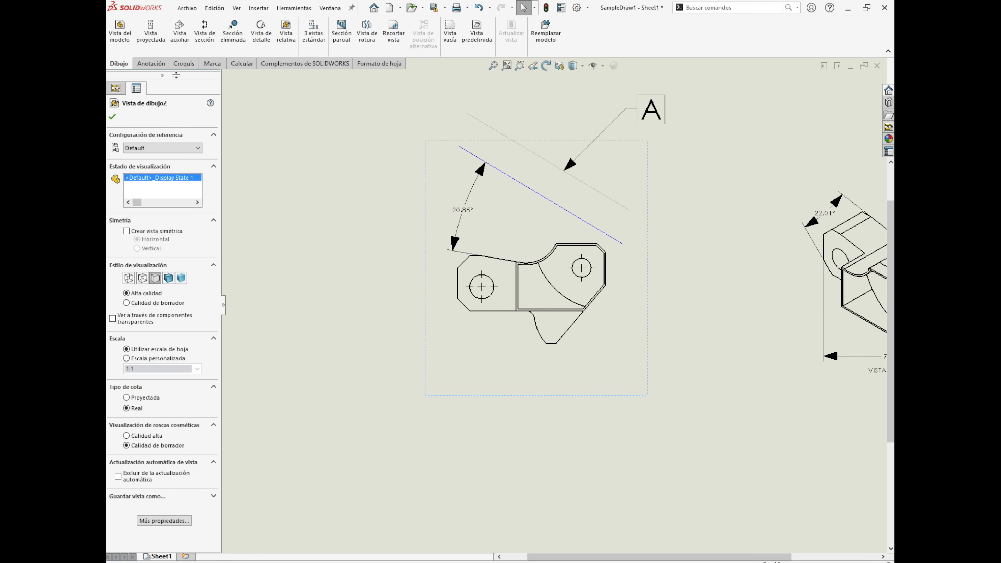
{"action": "left_click", "coordinate": [189, 66]}
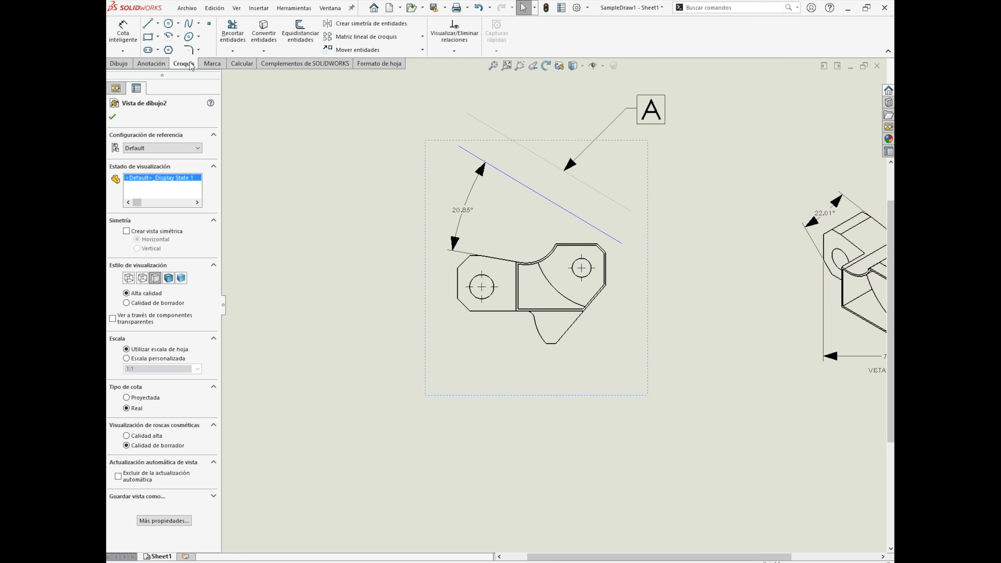
{"action": "left_click", "coordinate": [147, 25]}
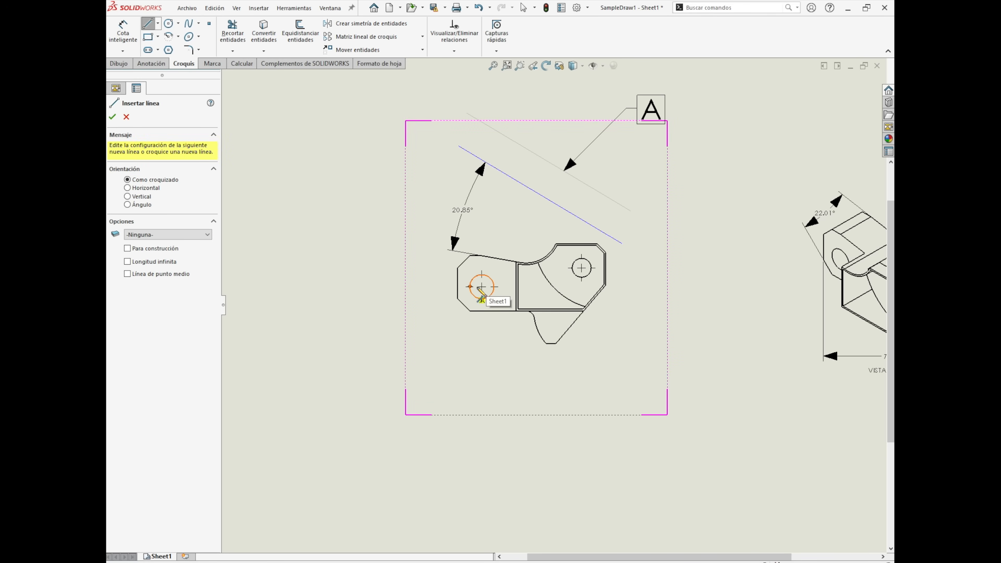
{"action": "left_click", "coordinate": [435, 287]}
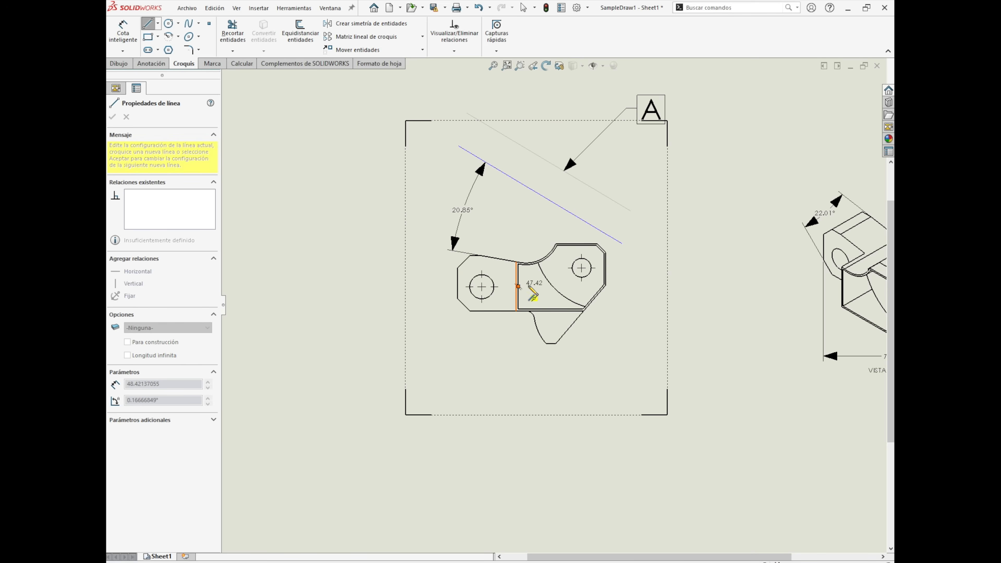
{"action": "left_click", "coordinate": [544, 287]}
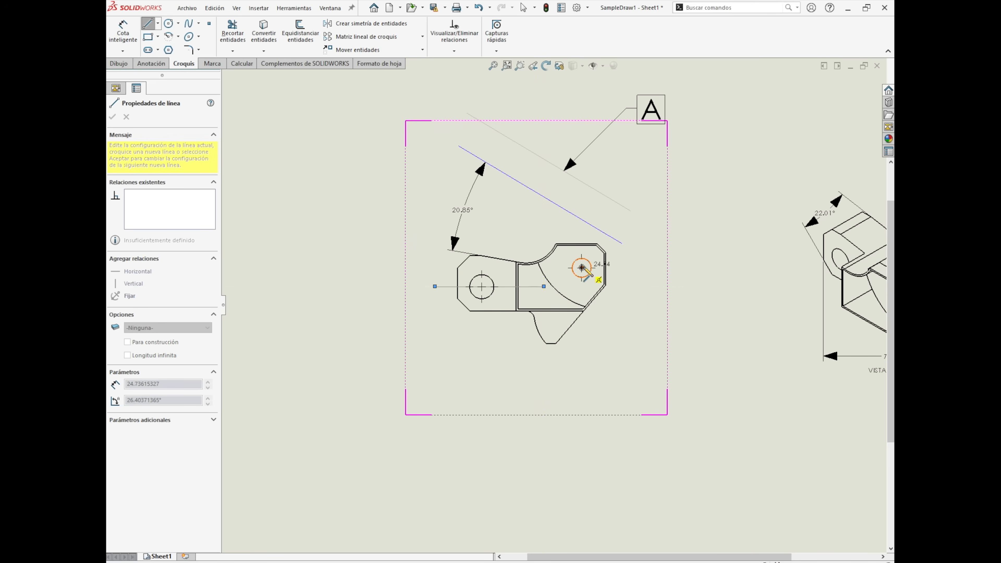
{"action": "left_click", "coordinate": [544, 267]}
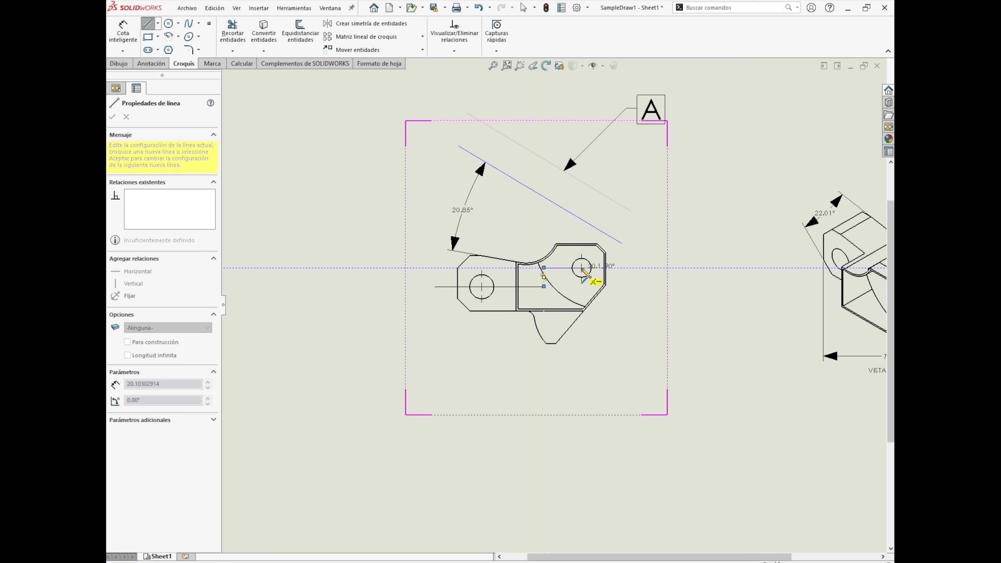
{"action": "left_click", "coordinate": [627, 268]}
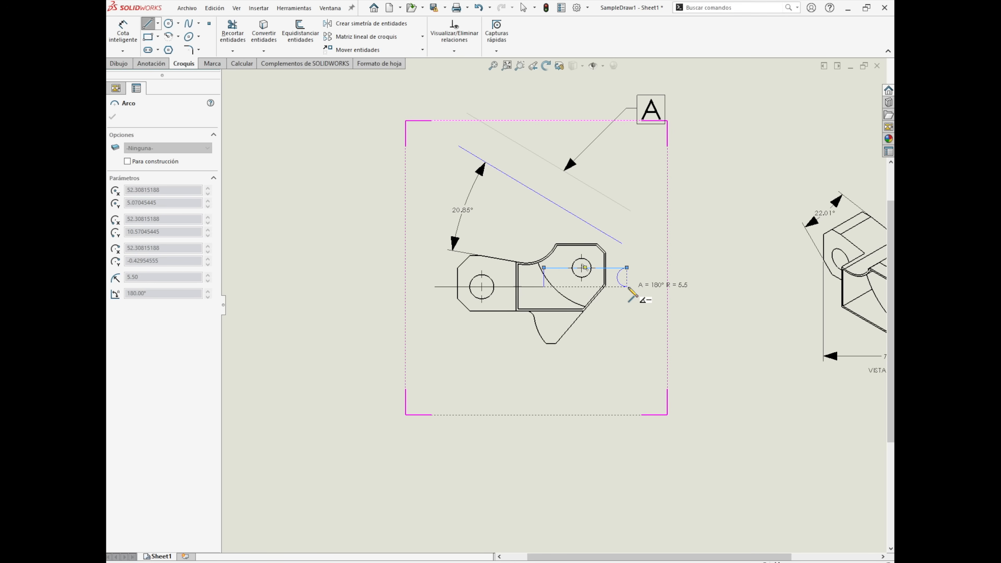
{"action": "key", "text": "Escape"}
{"action": "key", "text": "Escape"}
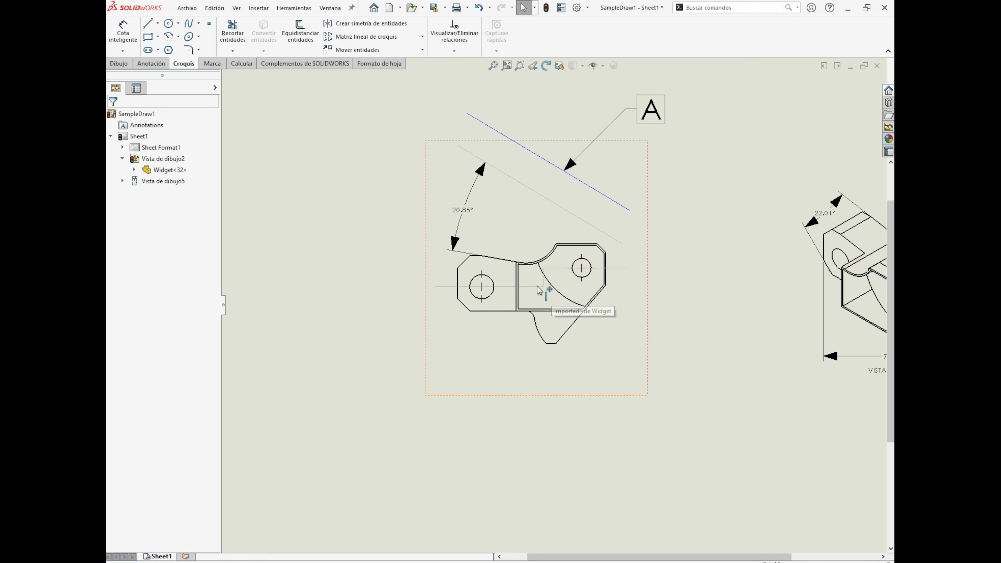
Step: Dimension the cutting line's vertical jog 10 mm from the vertical edge between the two holes
{"action": "scroll", "coordinate": [559, 287], "scroll_direction": "down", "scroll_amount": 3}
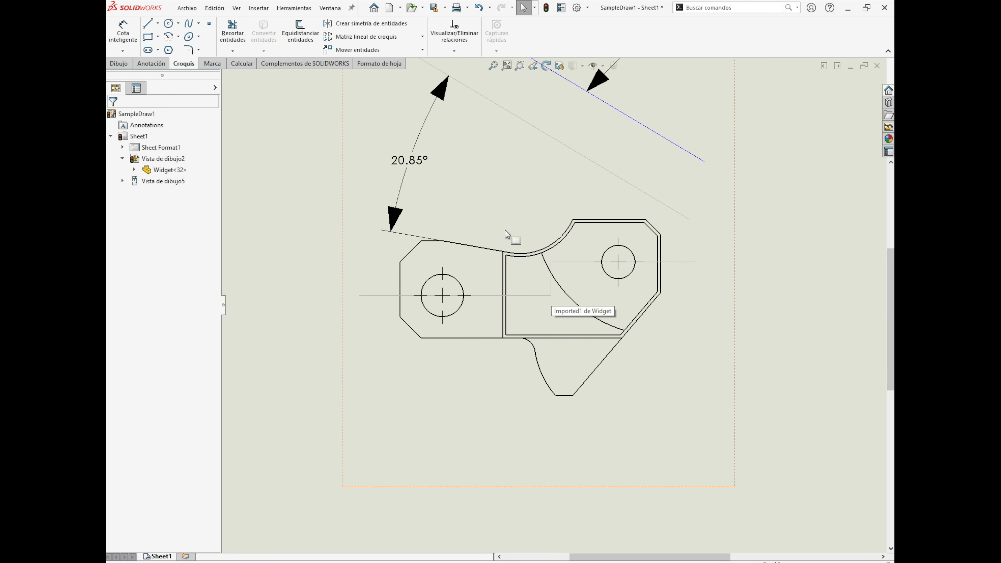
{"action": "left_click", "coordinate": [123, 33]}
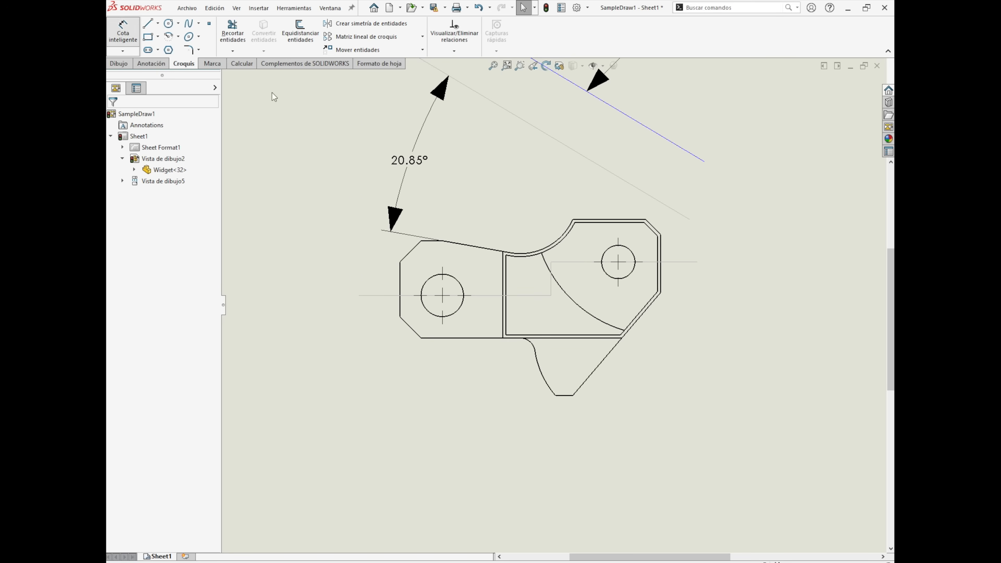
{"action": "left_click", "coordinate": [552, 291]}
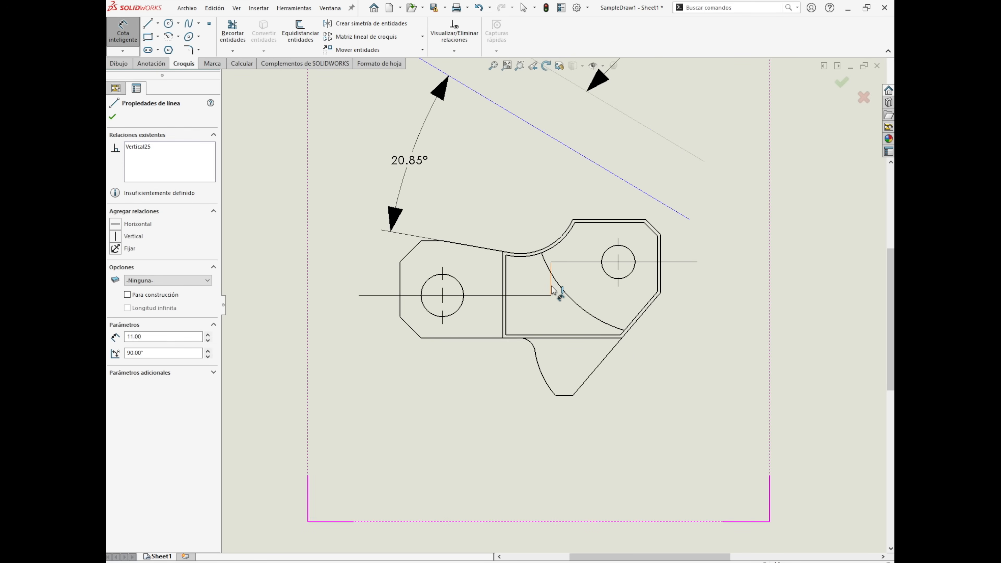
{"action": "left_click", "coordinate": [503, 280]}
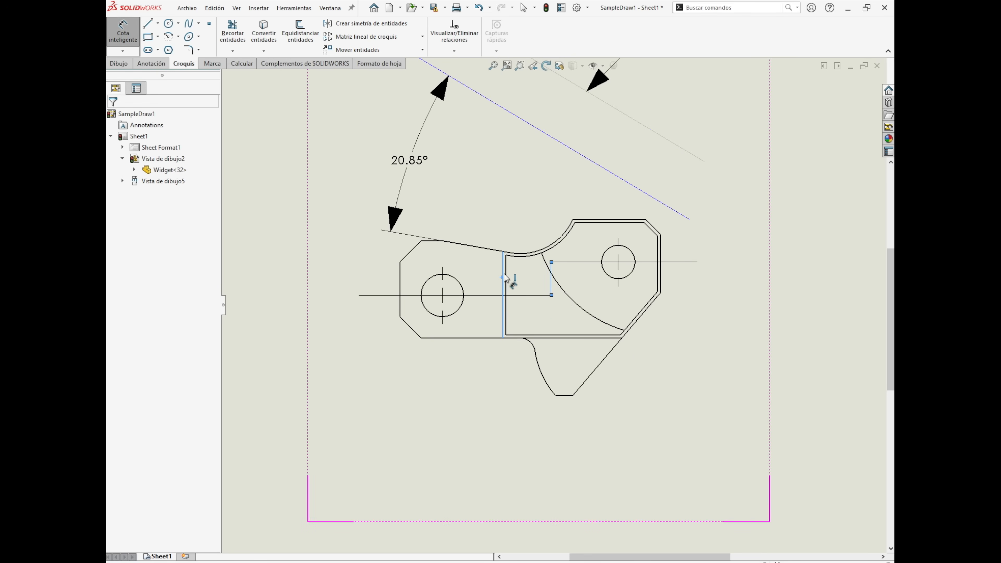
{"action": "left_click", "coordinate": [527, 218]}
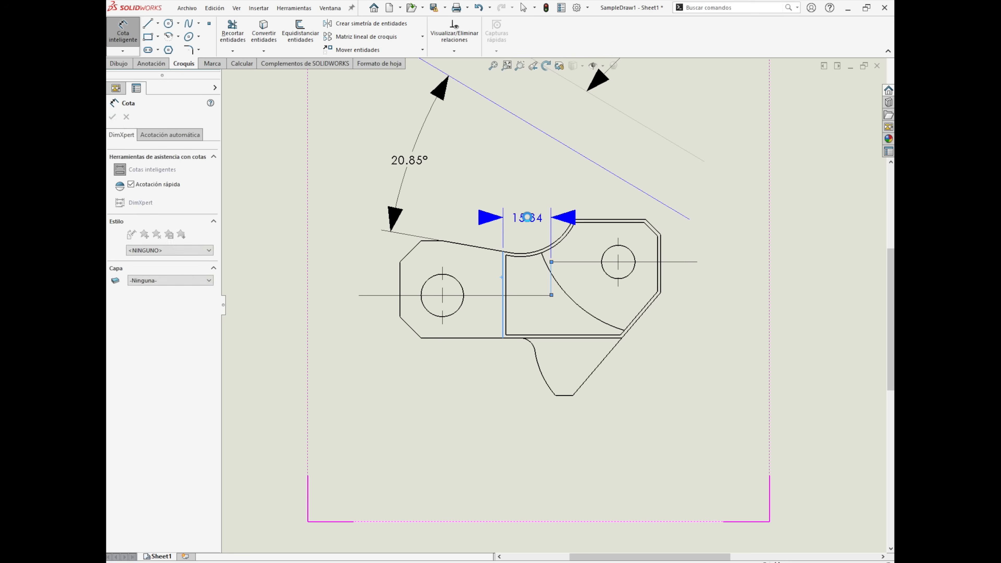
{"action": "key", "text": "Return"}
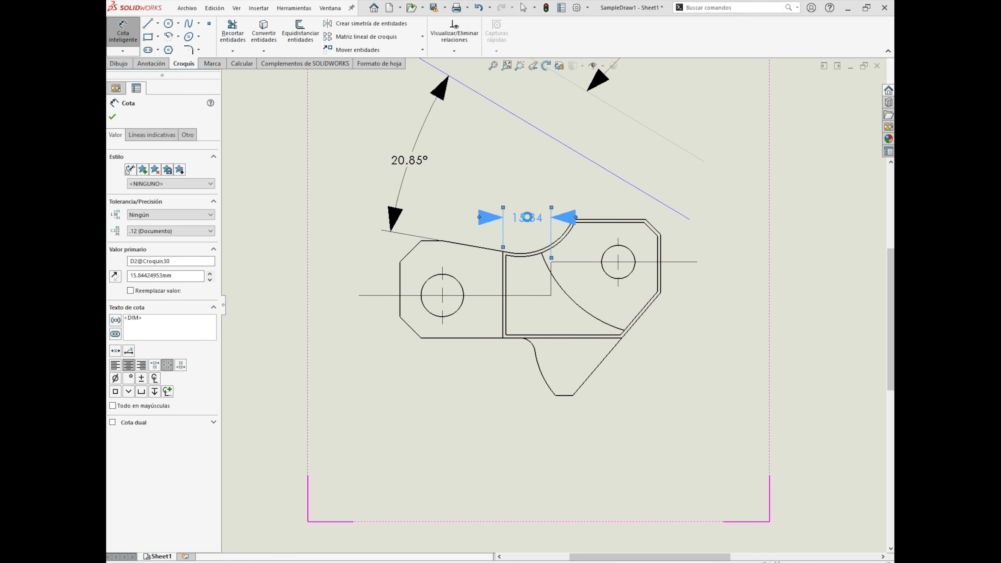
{"action": "key", "text": "Escape"}
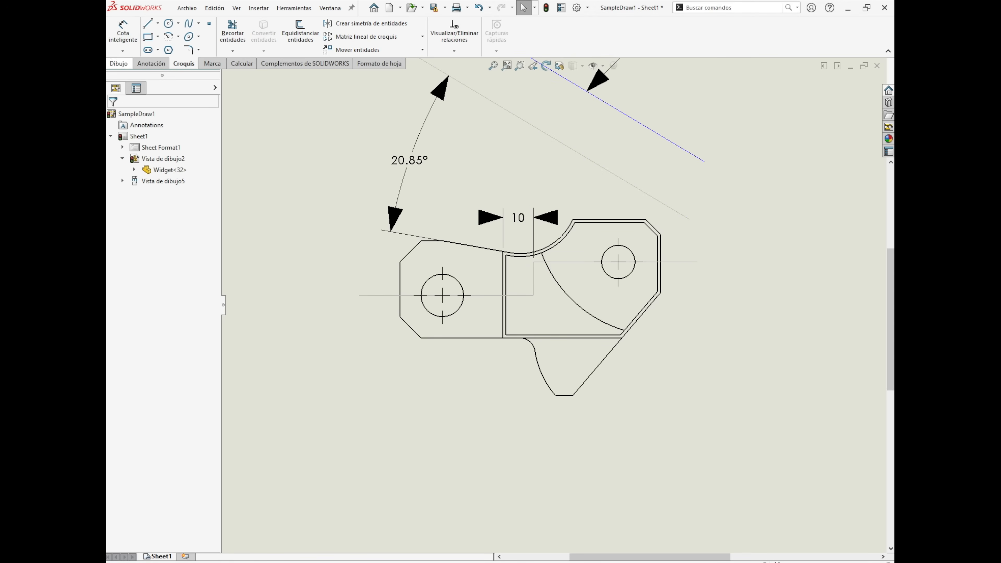
Step: Create a standard section view from the stepped cutting line and place it below the Widget's front view
{"action": "left_click", "coordinate": [385, 351]}
{"action": "left_click", "coordinate": [118, 64]}
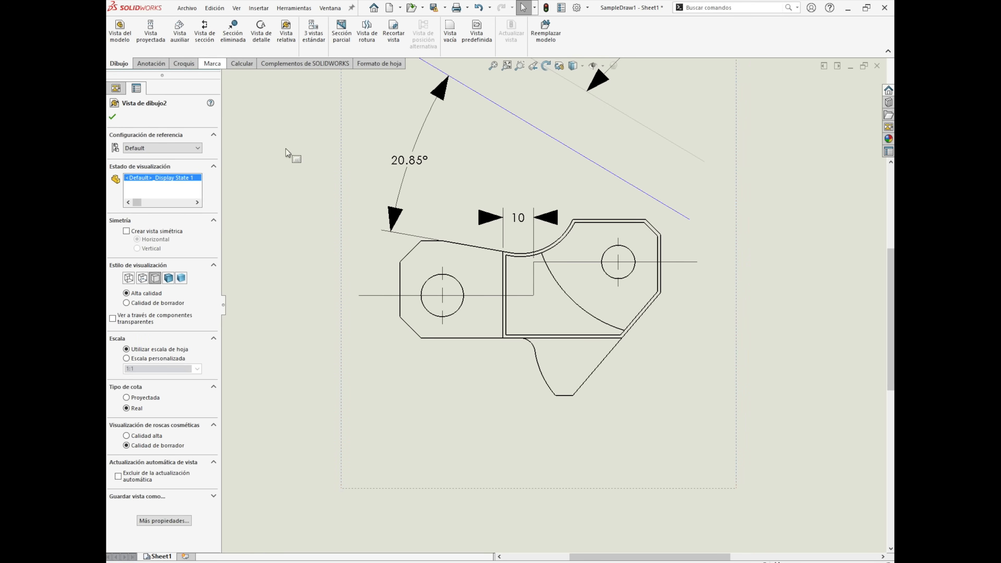
{"action": "left_click", "coordinate": [384, 295]}
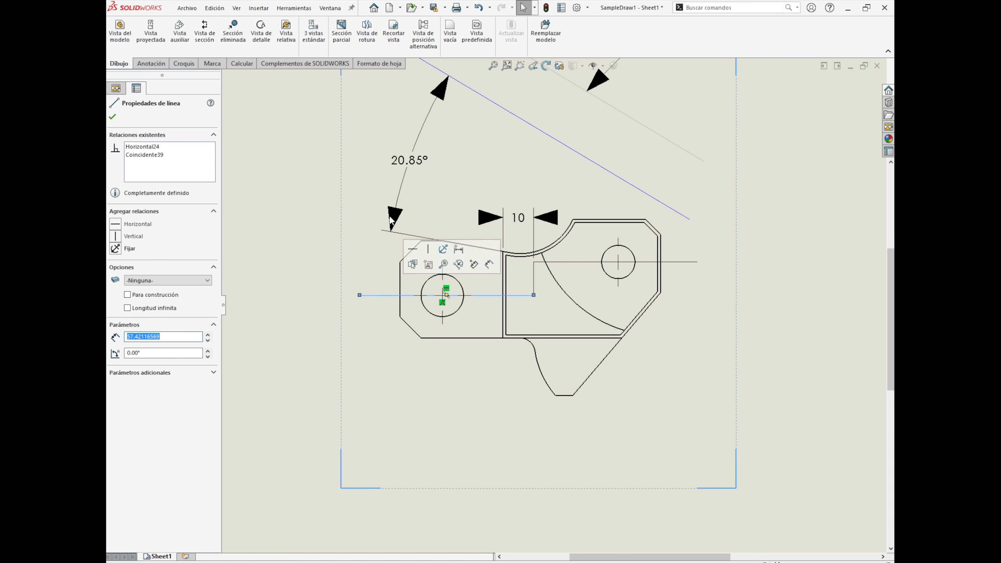
{"action": "left_click", "coordinate": [211, 44]}
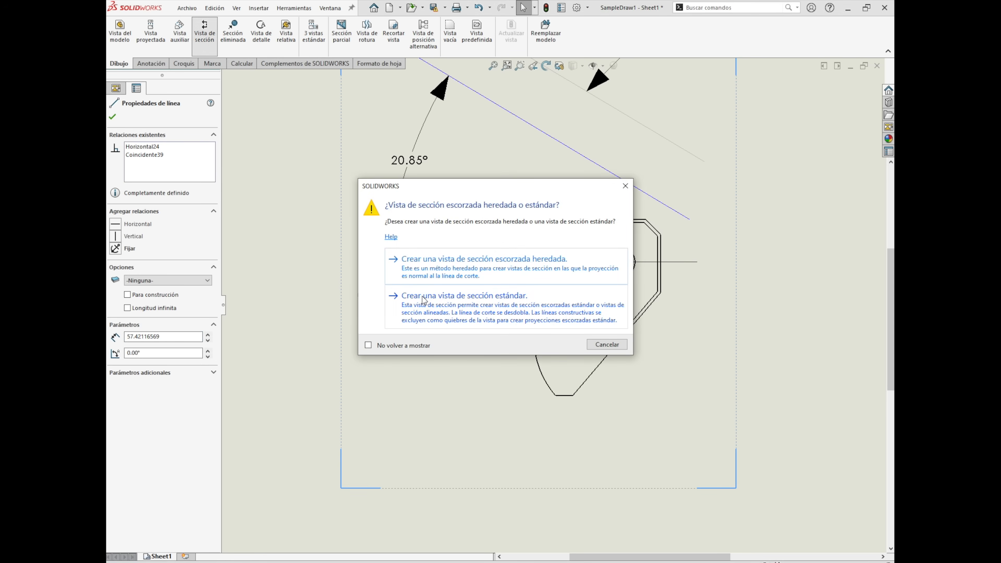
{"action": "left_click", "coordinate": [429, 301]}
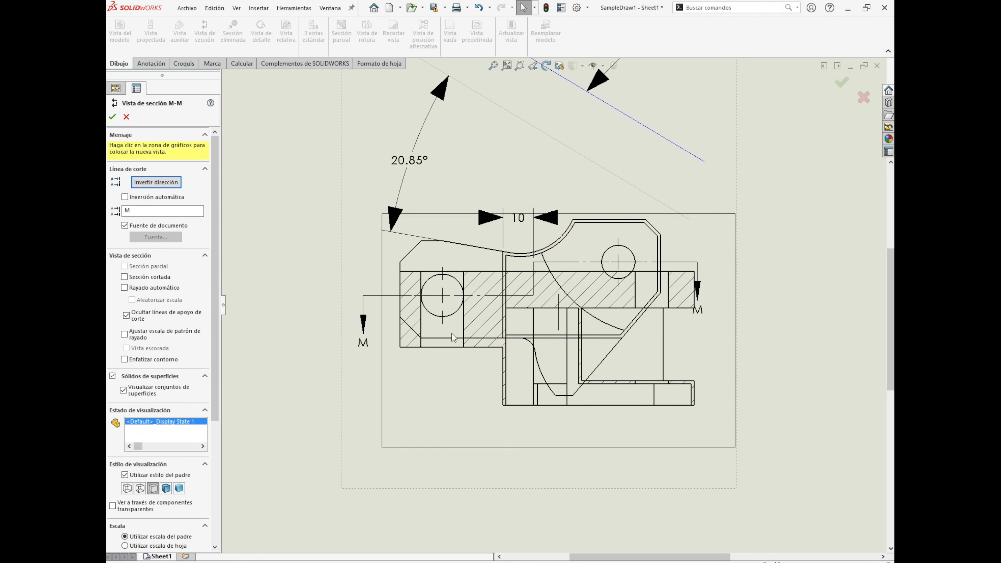
{"action": "scroll", "coordinate": [586, 477], "scroll_direction": "up", "scroll_amount": 1}
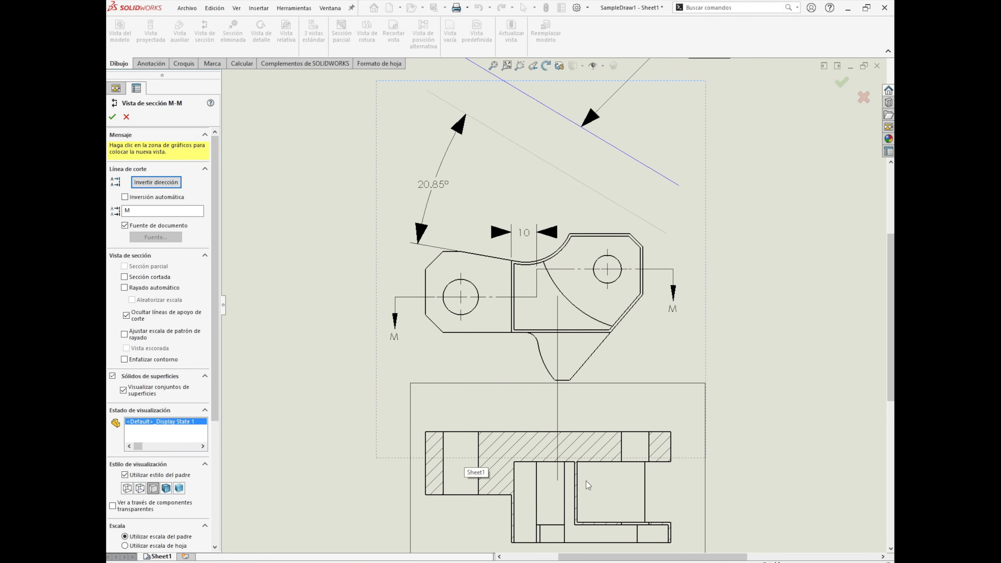
{"action": "scroll", "coordinate": [587, 483], "scroll_direction": "down", "scroll_amount": 1}
{"action": "scroll", "coordinate": [586, 483], "scroll_direction": "up", "scroll_amount": 4}
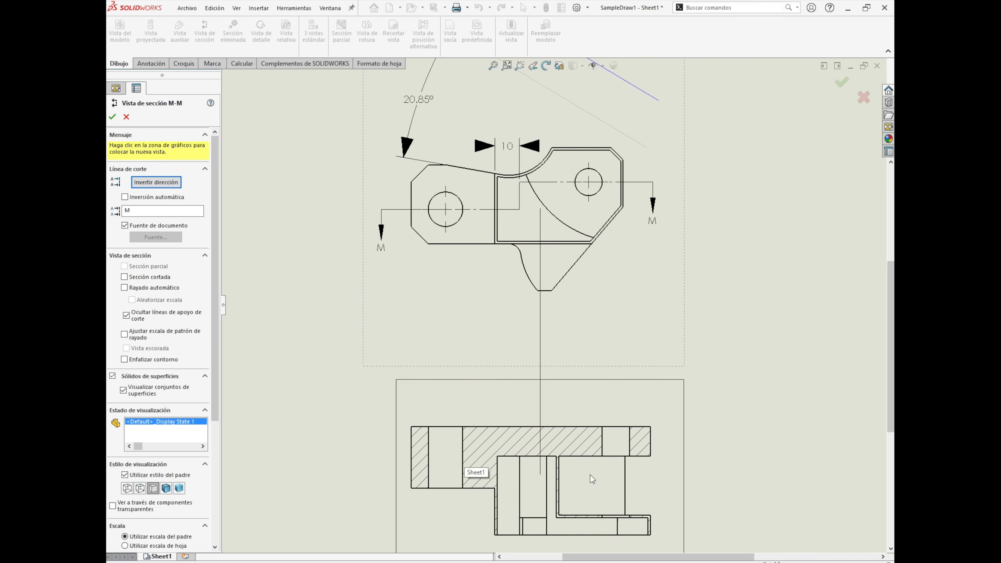
{"action": "left_click", "coordinate": [598, 442]}
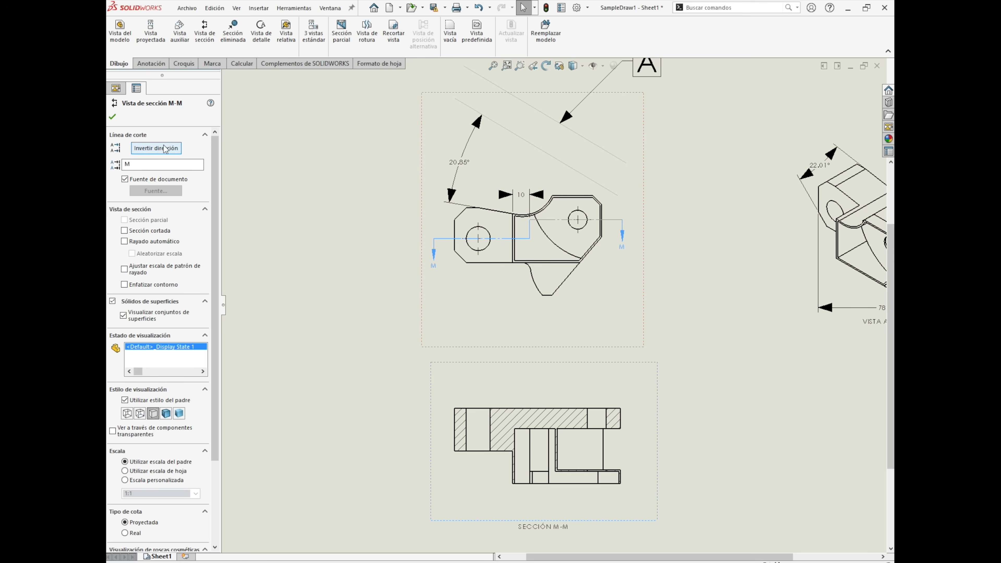
Step: Reverse the cutting direction of the new section view and set its label to F
{"action": "left_click", "coordinate": [173, 147]}
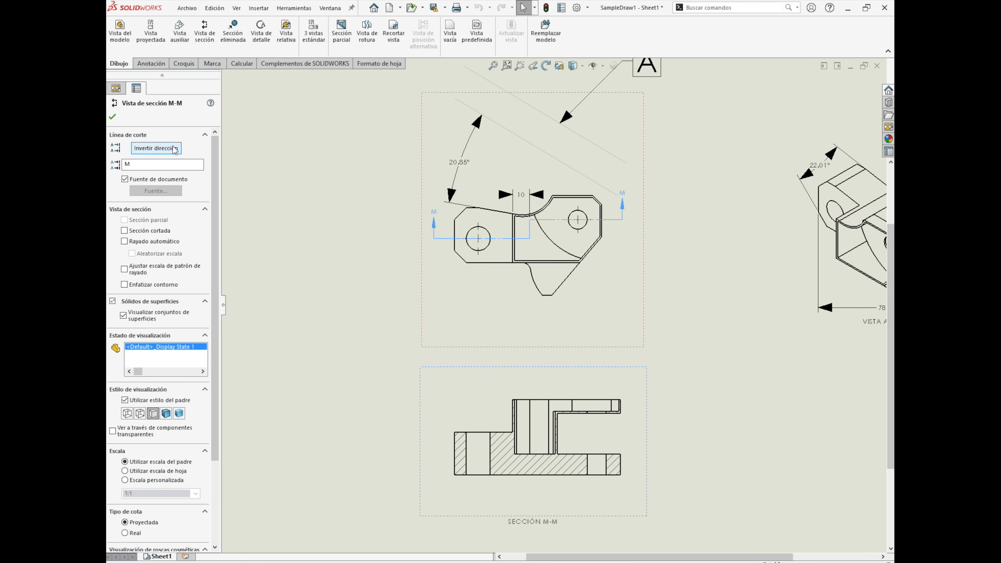
{"action": "double_click", "coordinate": [152, 165]}
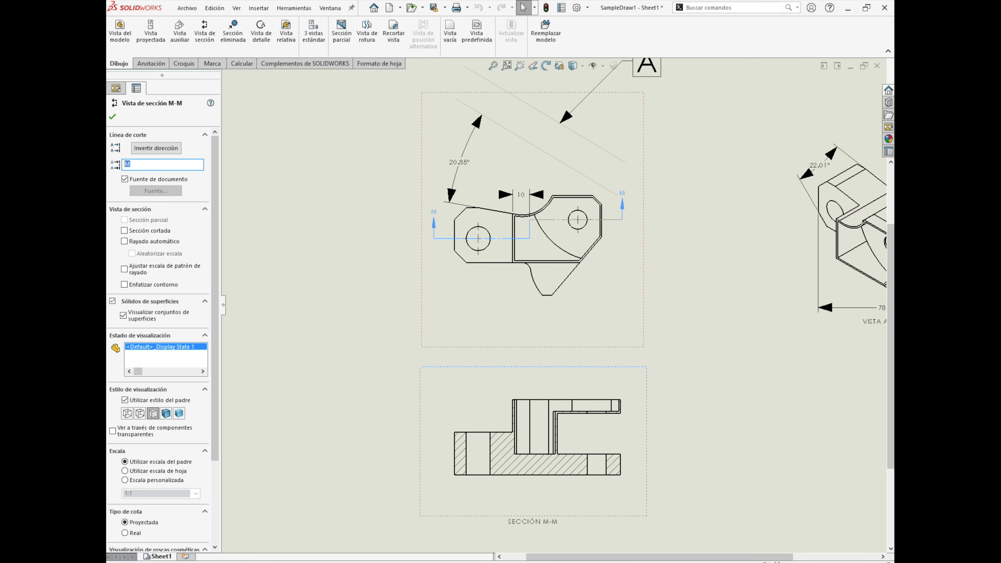
{"action": "type", "text": "F"}
{"action": "left_click", "coordinate": [113, 117]}
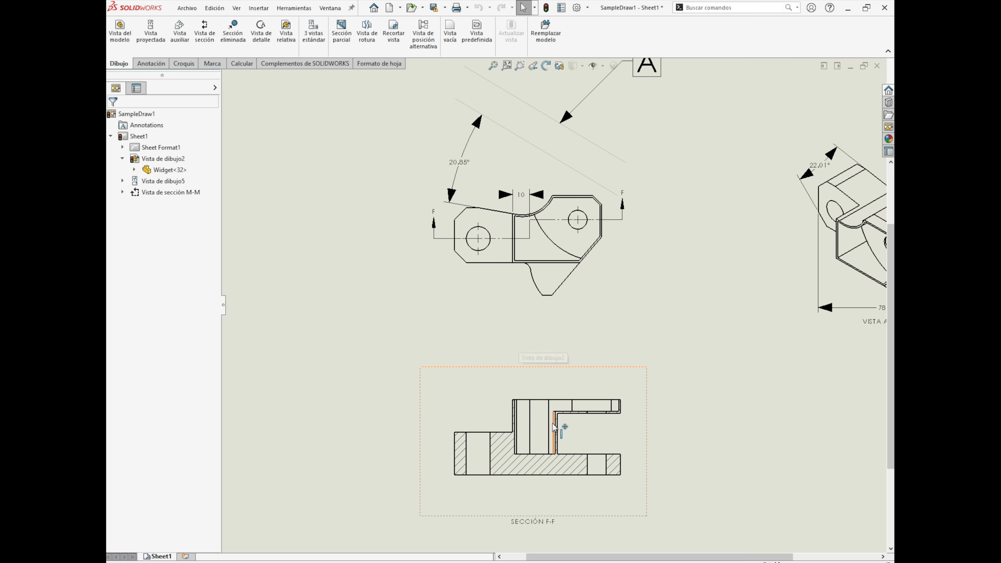
Step: Move section view F-F closer beneath the front view and measure the area and perimeter of its main hatched face
{"action": "left_click_drag", "start_coordinate": [584, 375], "coordinate": [591, 319]}
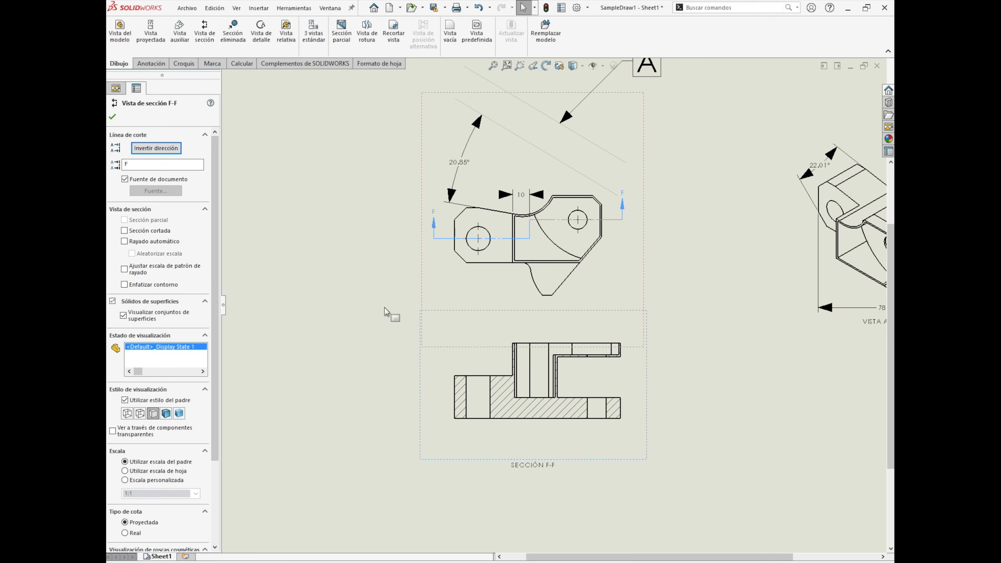
{"action": "left_click", "coordinate": [392, 312]}
{"action": "left_click", "coordinate": [242, 63]}
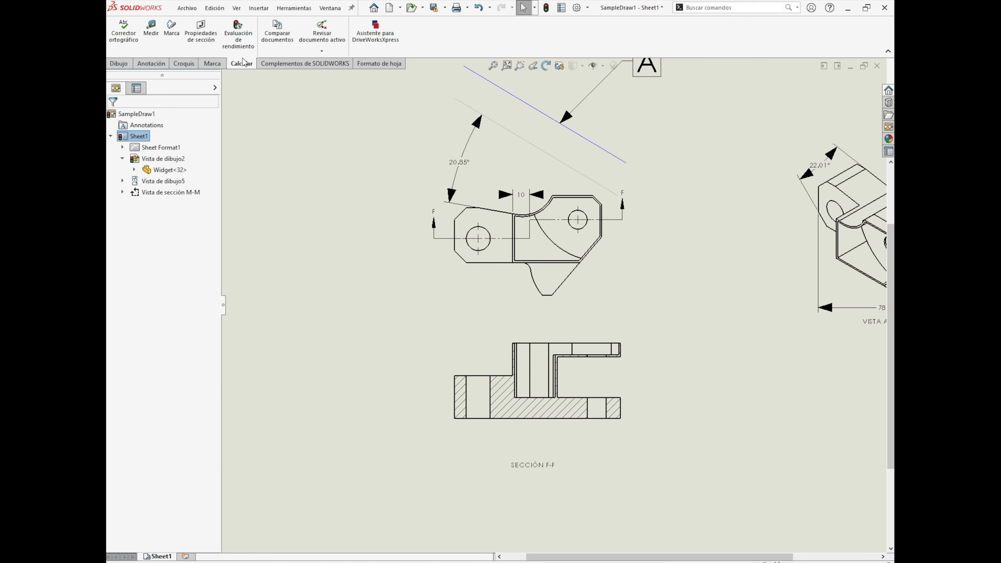
{"action": "left_click", "coordinate": [155, 37]}
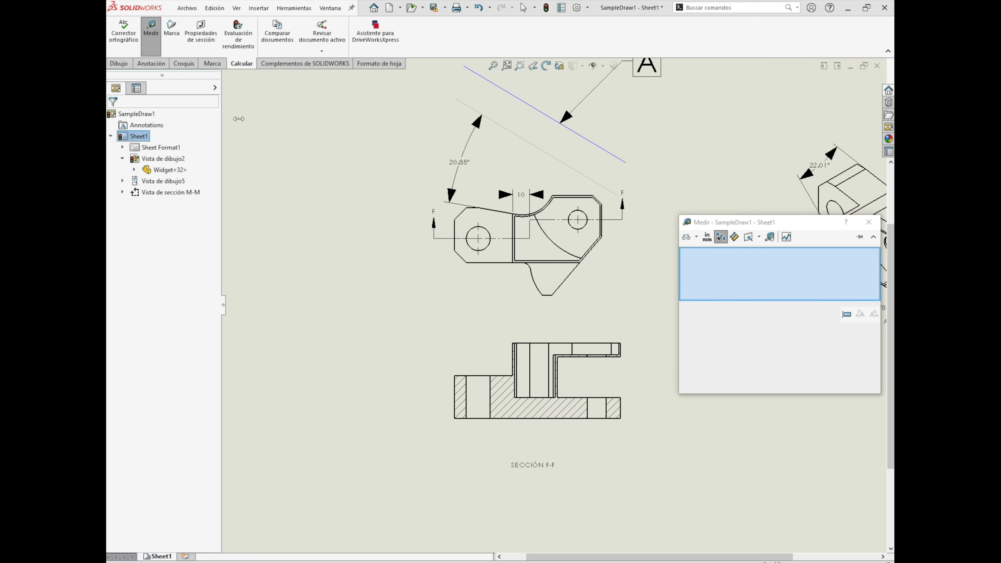
{"action": "left_click", "coordinate": [509, 406]}
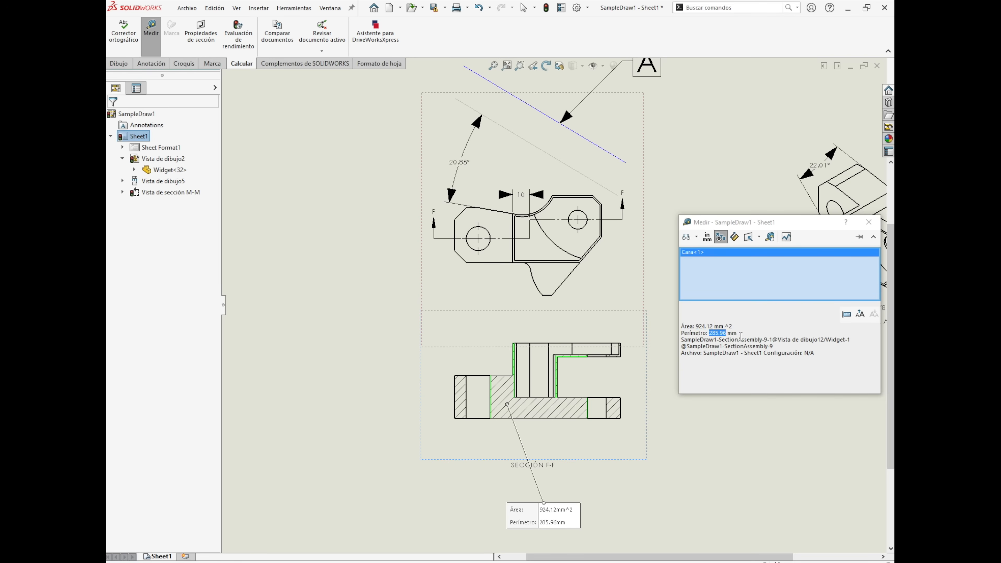
{"action": "left_click", "coordinate": [869, 222]}
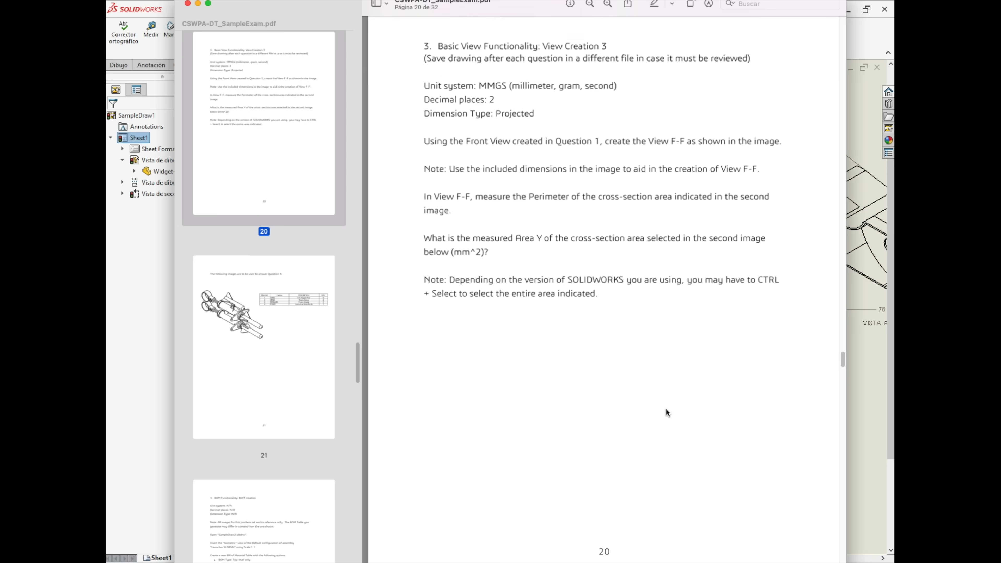
Step: In the CSWPA-DT_SampleExam PDF, examine the Question 4 reference images and the BOM creation requirements
{"action": "scroll", "coordinate": [666, 410], "scroll_direction": "down", "scroll_amount": 10}
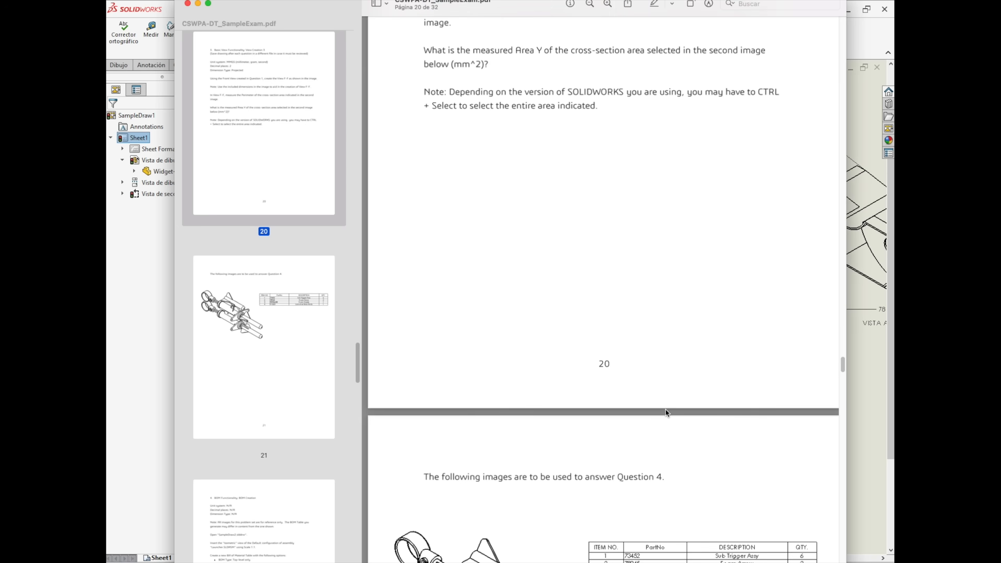
{"action": "scroll", "coordinate": [665, 411], "scroll_direction": "down", "scroll_amount": 3}
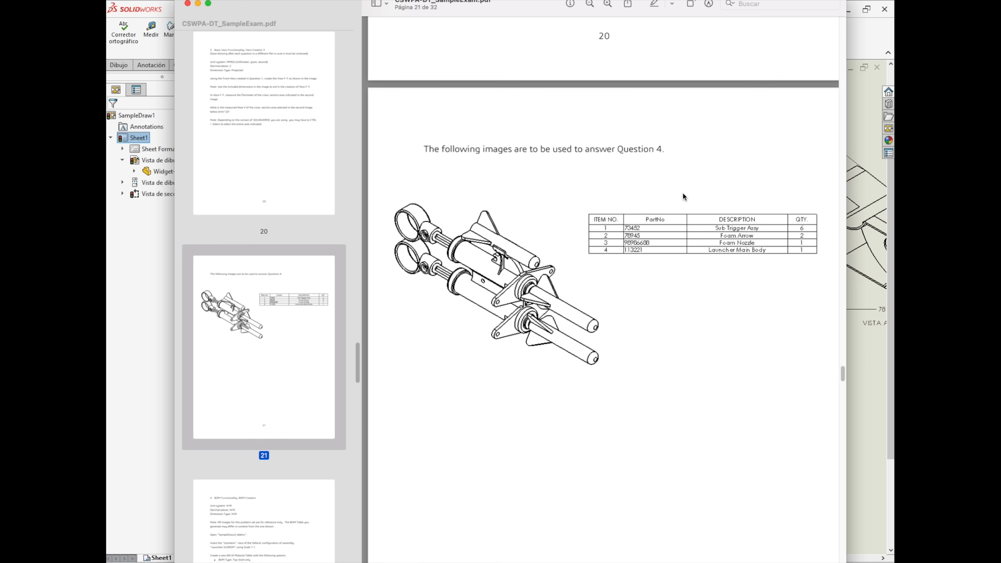
{"action": "scroll", "coordinate": [566, 262], "scroll_direction": "down", "scroll_amount": 5}
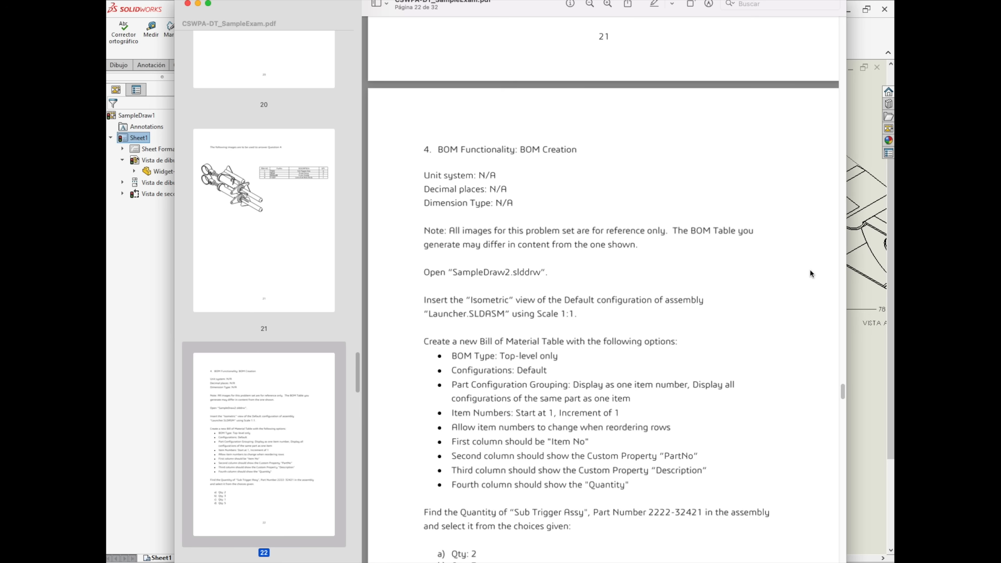
{"action": "scroll", "coordinate": [828, 422], "scroll_direction": "up", "scroll_amount": 10}
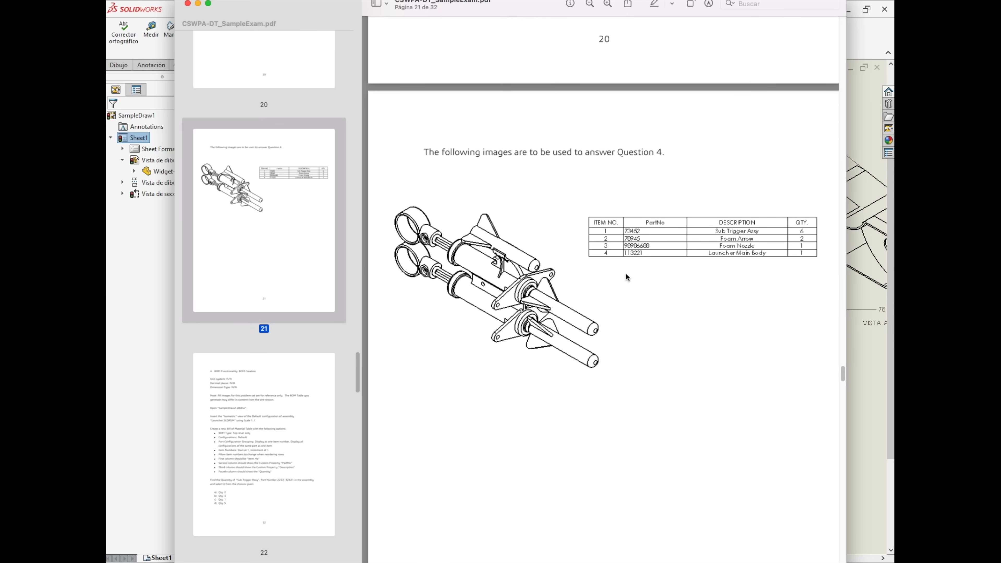
{"action": "scroll", "coordinate": [638, 276], "scroll_direction": "down", "scroll_amount": 10}
{"action": "scroll", "coordinate": [712, 139], "scroll_direction": "down", "scroll_amount": 5}
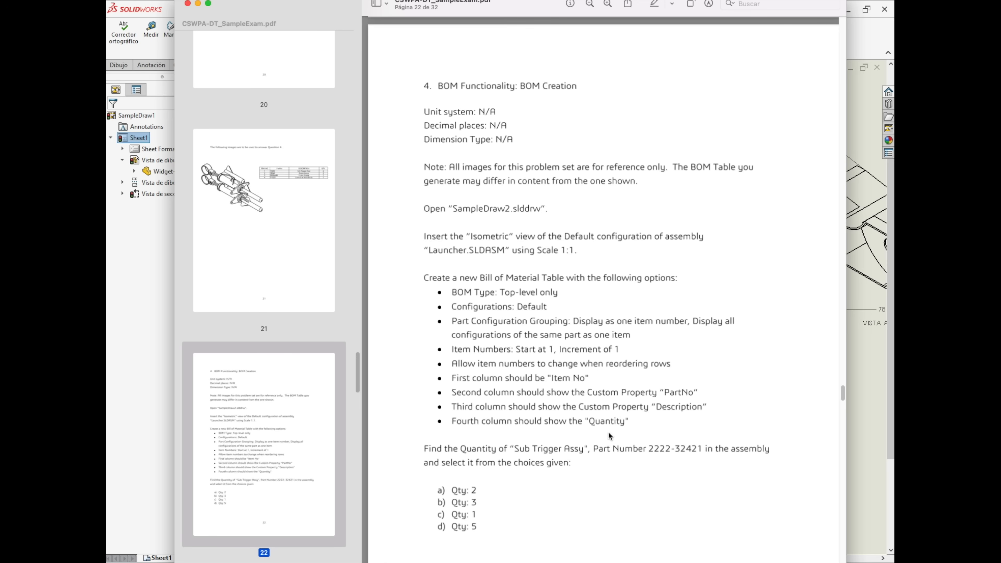
Step: Minimise the drawing and the Widget part, and minimise SOLIDWORKS to reach the file folder
{"action": "left_click", "coordinate": [851, 69]}
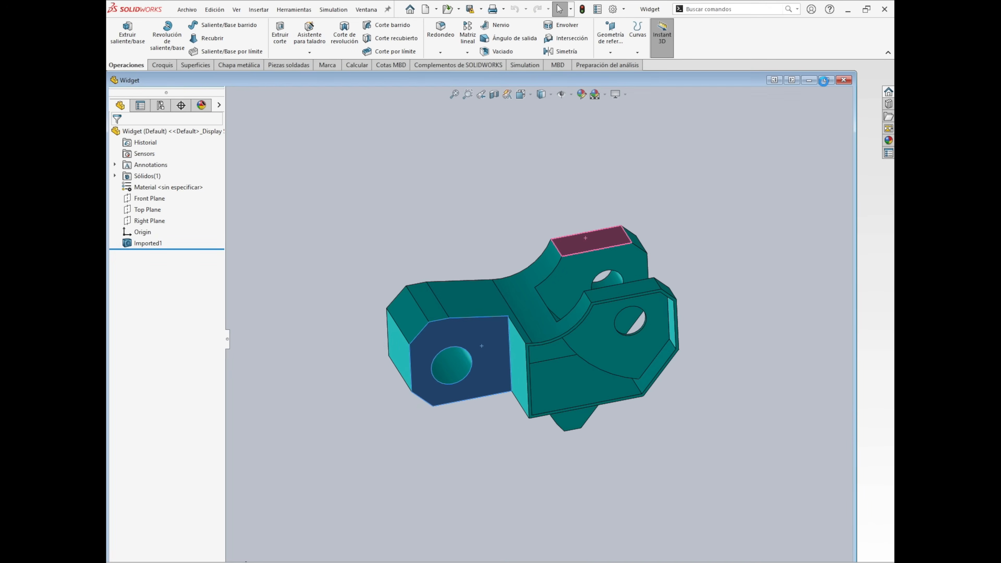
{"action": "left_click", "coordinate": [809, 80]}
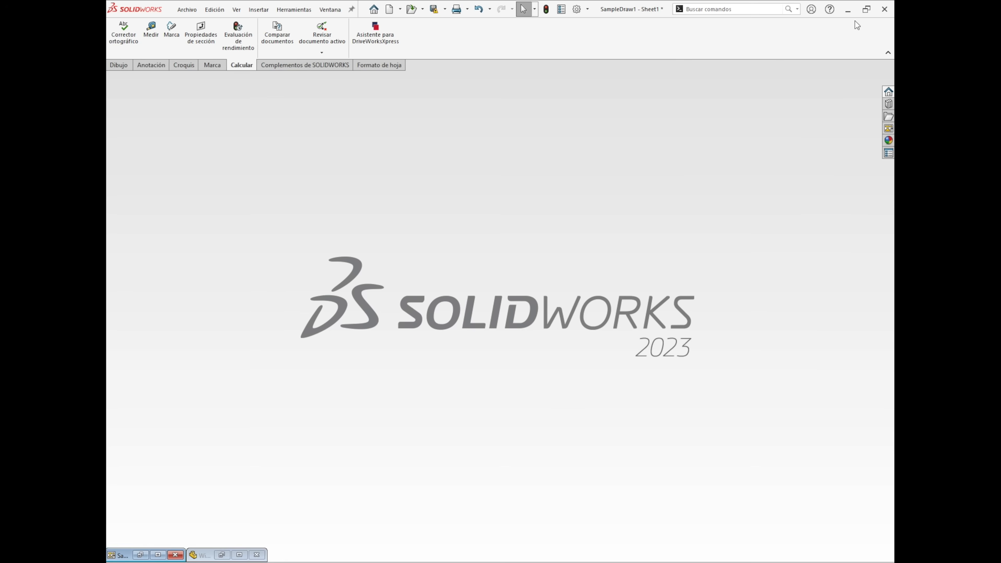
{"action": "left_click", "coordinate": [848, 9]}
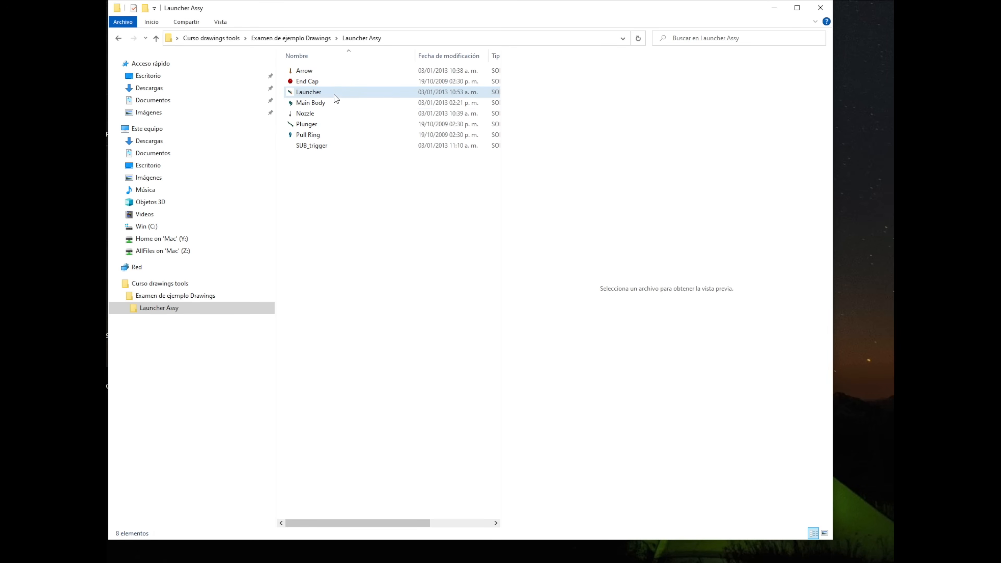
Step: Open the Launcher assembly from the Launcher Assy folder and rebuild it
{"action": "left_click", "coordinate": [334, 133]}
{"action": "left_click", "coordinate": [336, 125]}
{"action": "left_click", "coordinate": [337, 106]}
{"action": "left_click", "coordinate": [342, 95]}
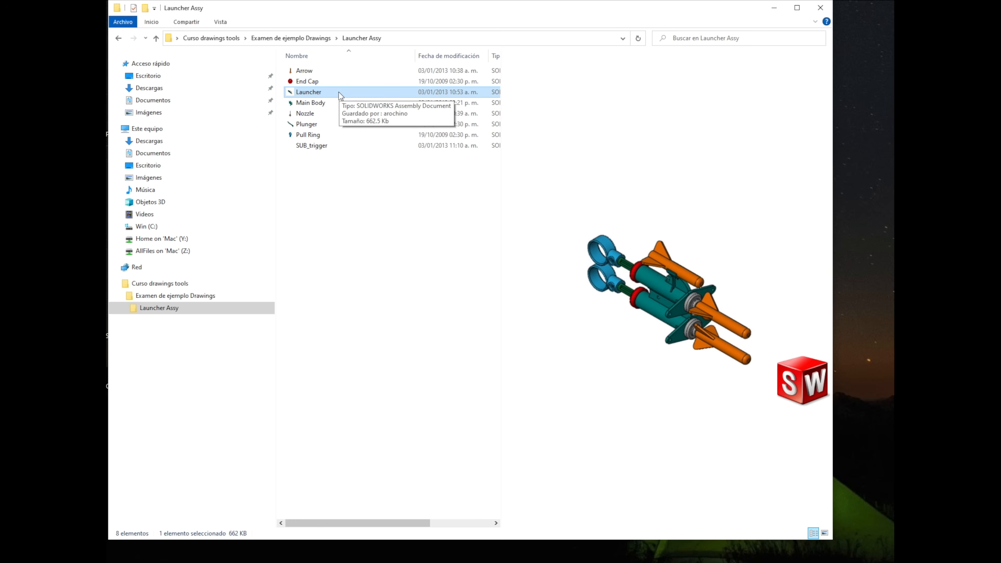
{"action": "double_click", "coordinate": [338, 91]}
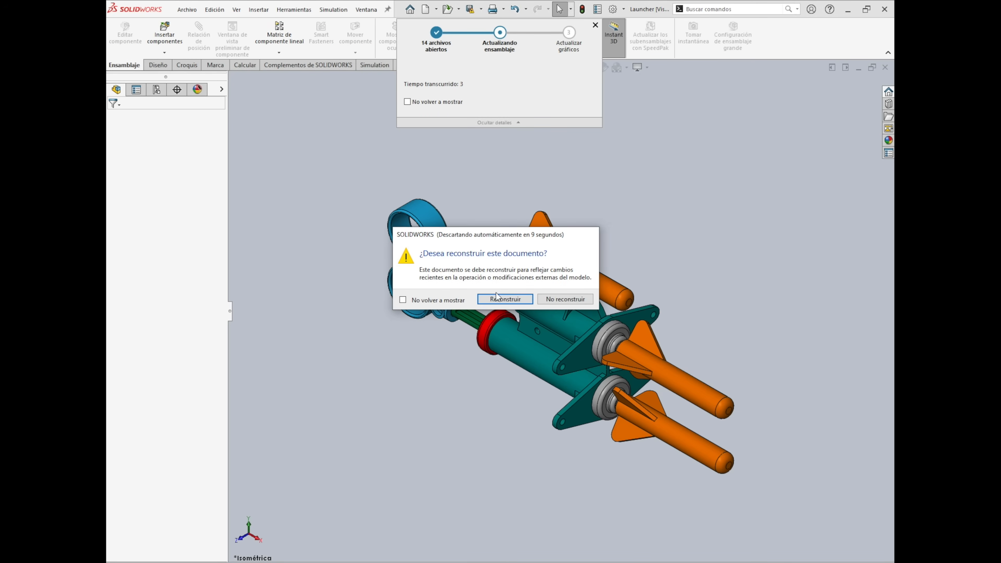
{"action": "left_click", "coordinate": [500, 299]}
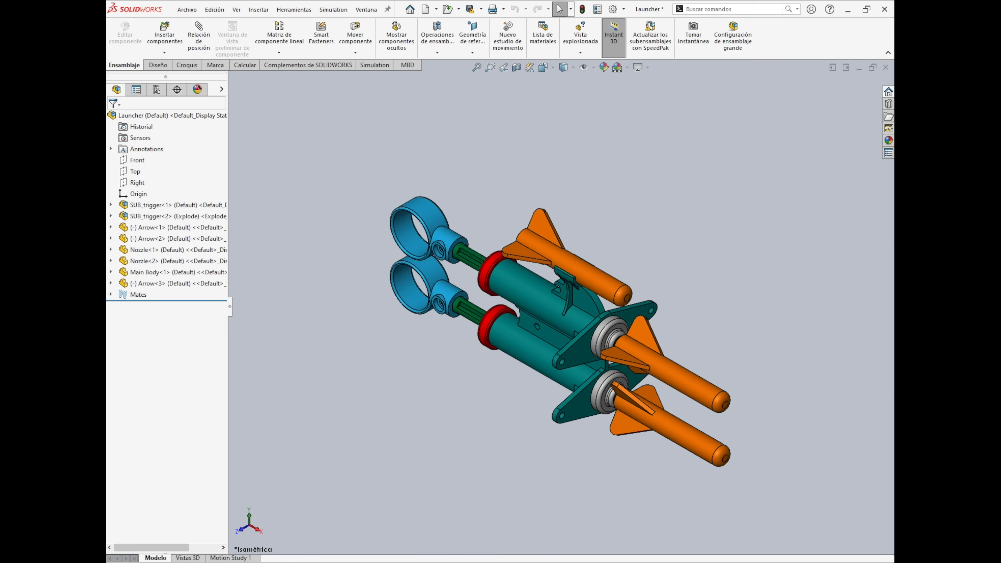
Step: Open the Launcher assembly's uppermost Arrow component as a separate part, accepting the previous-version file notice
{"action": "left_click", "coordinate": [867, 562]}
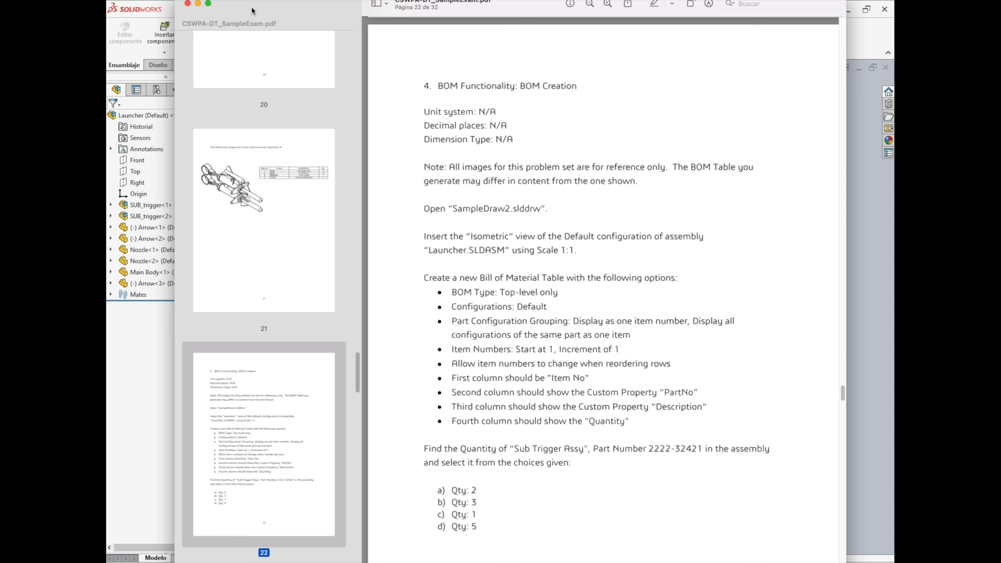
{"action": "left_click", "coordinate": [199, 3]}
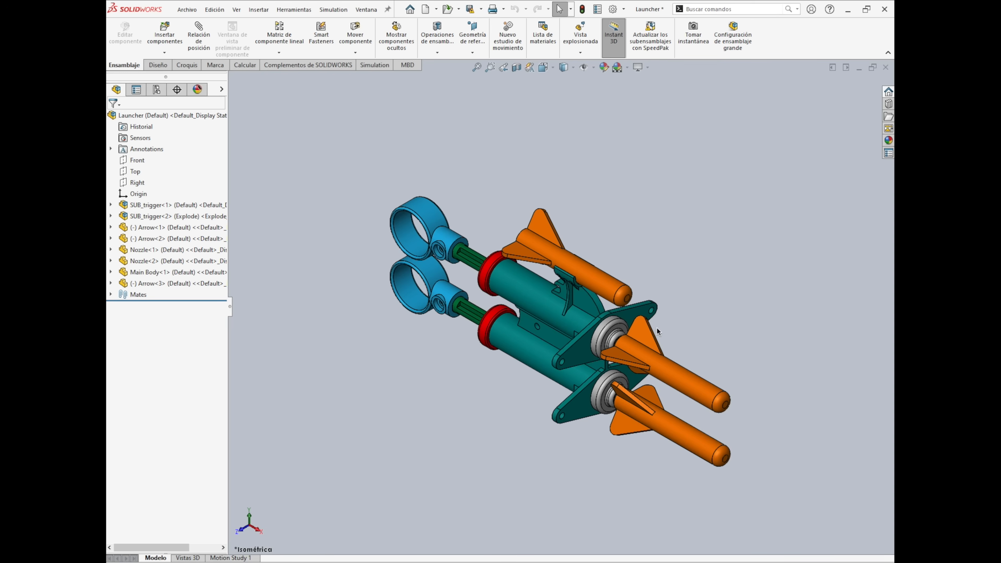
{"action": "left_click", "coordinate": [601, 279]}
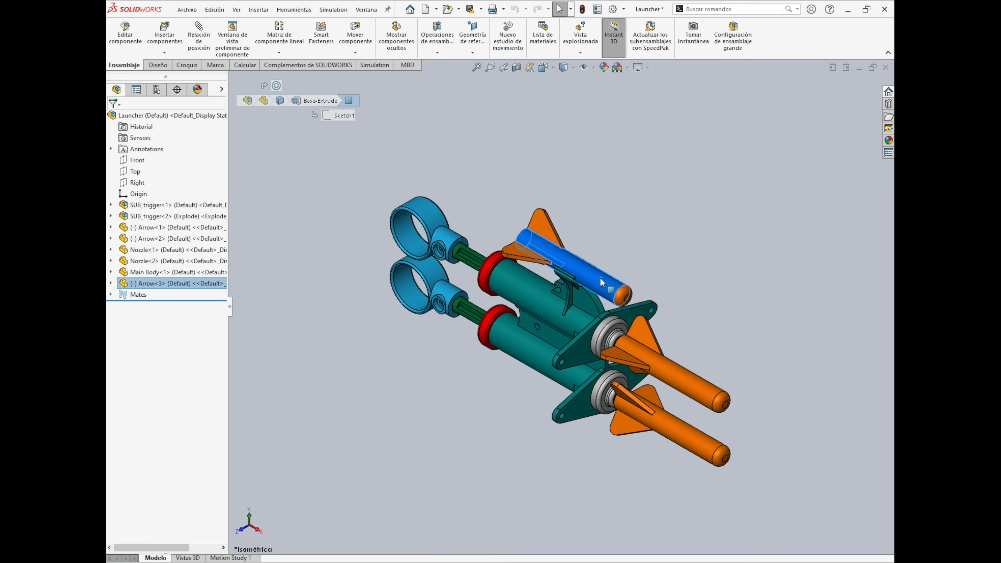
{"action": "right_click", "coordinate": [601, 279]}
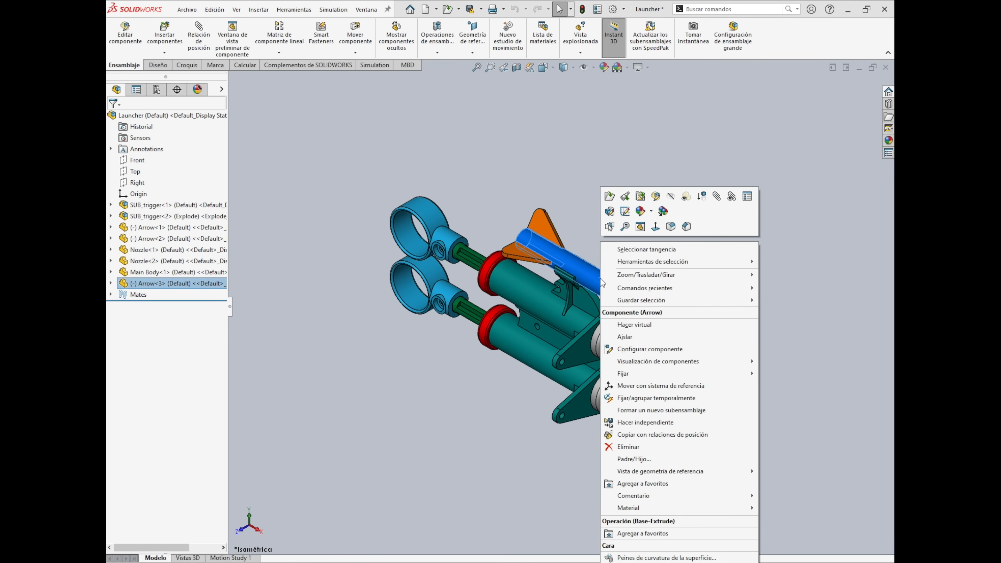
{"action": "left_click", "coordinate": [610, 197]}
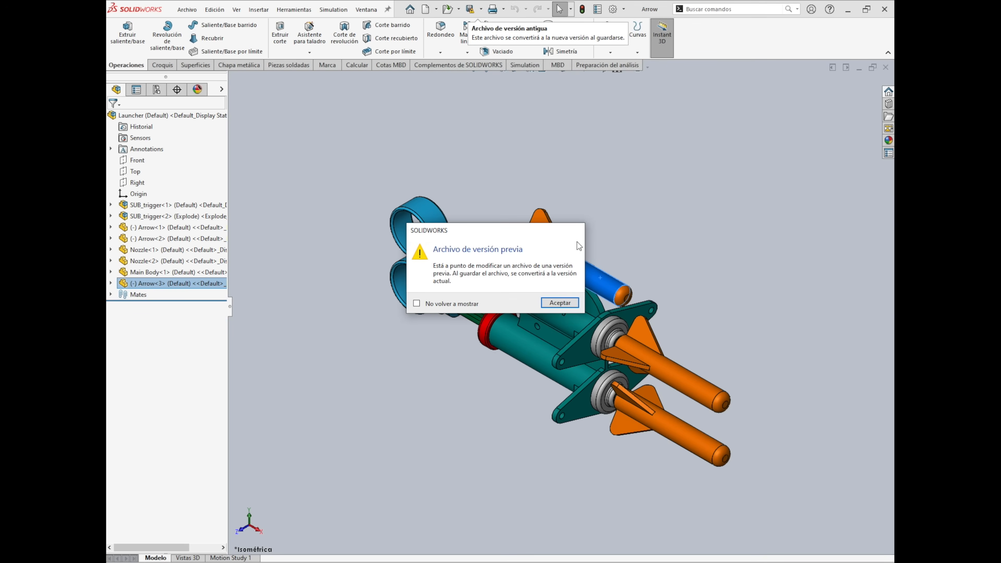
{"action": "left_click", "coordinate": [560, 302]}
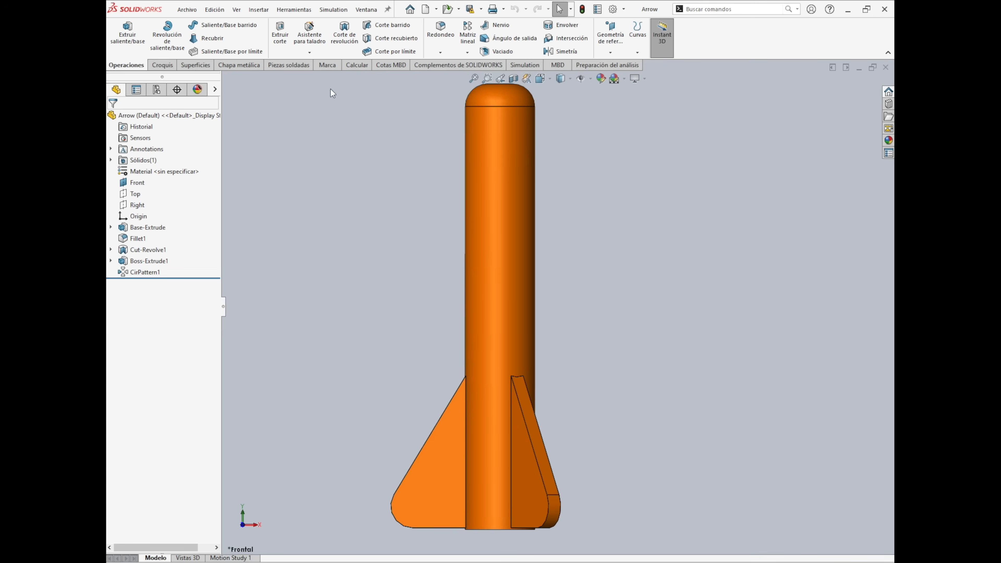
Step: Open the Arrow part's file properties and examine its custom properties, including Description and PartNo
{"action": "left_click", "coordinate": [190, 9]}
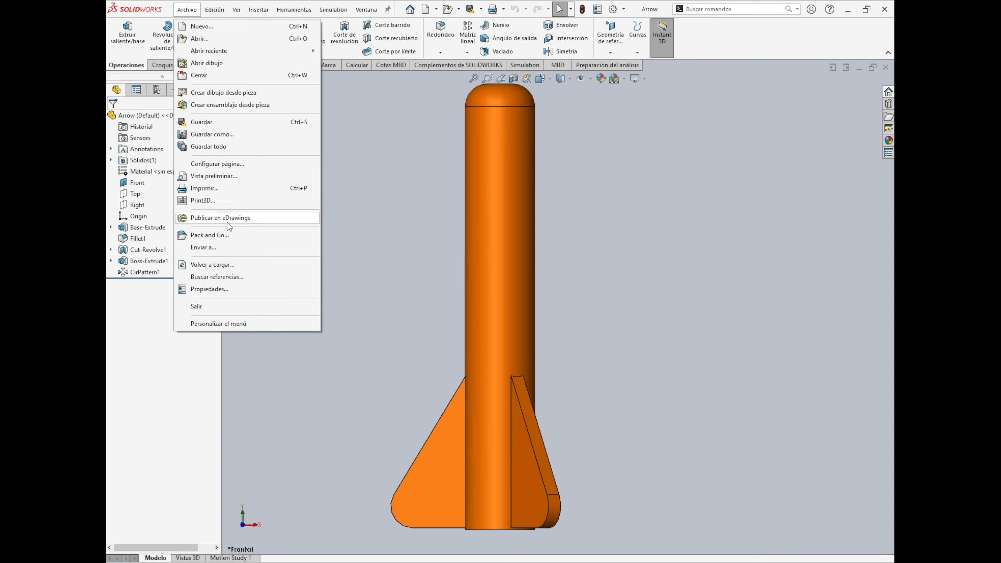
{"action": "left_click", "coordinate": [230, 290]}
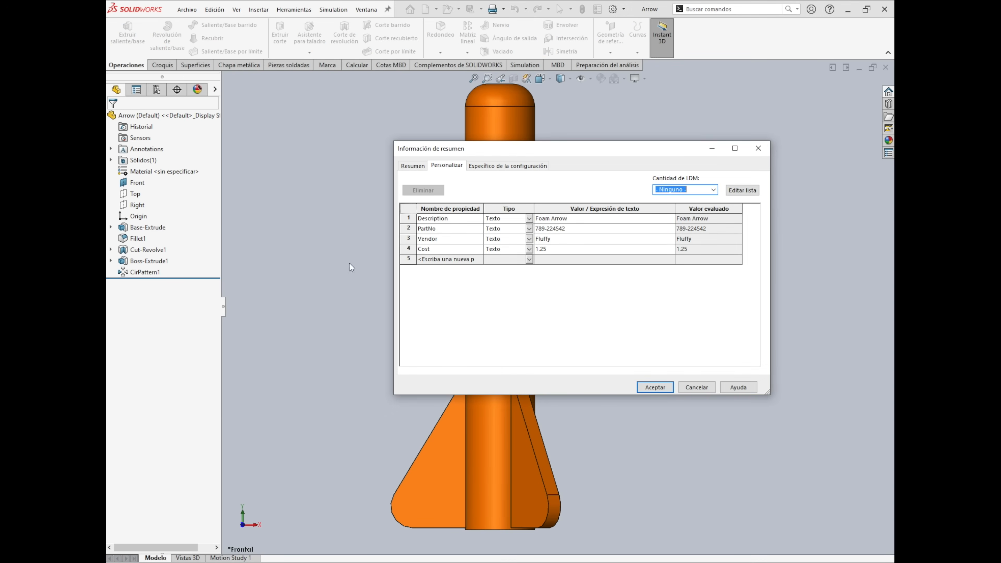
{"action": "left_click", "coordinate": [425, 166]}
{"action": "left_click", "coordinate": [437, 167]}
{"action": "left_click_drag", "start_coordinate": [607, 152], "coordinate": [703, 248]}
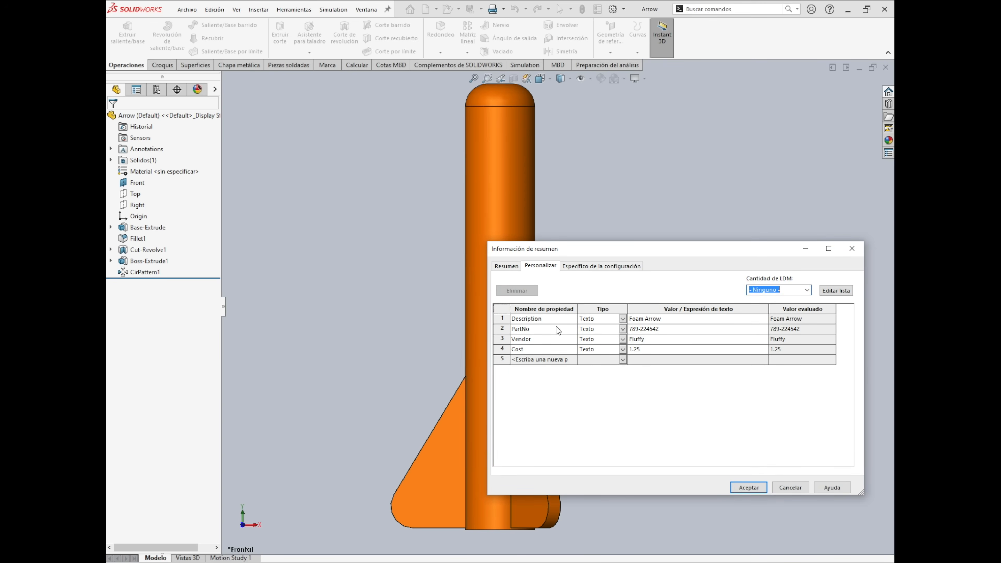
Step: Examine the Arrow part's PartNo custom property name and value, and close its file properties without changes
{"action": "left_click", "coordinate": [532, 328]}
{"action": "left_click_drag", "start_coordinate": [532, 328], "coordinate": [511, 329]}
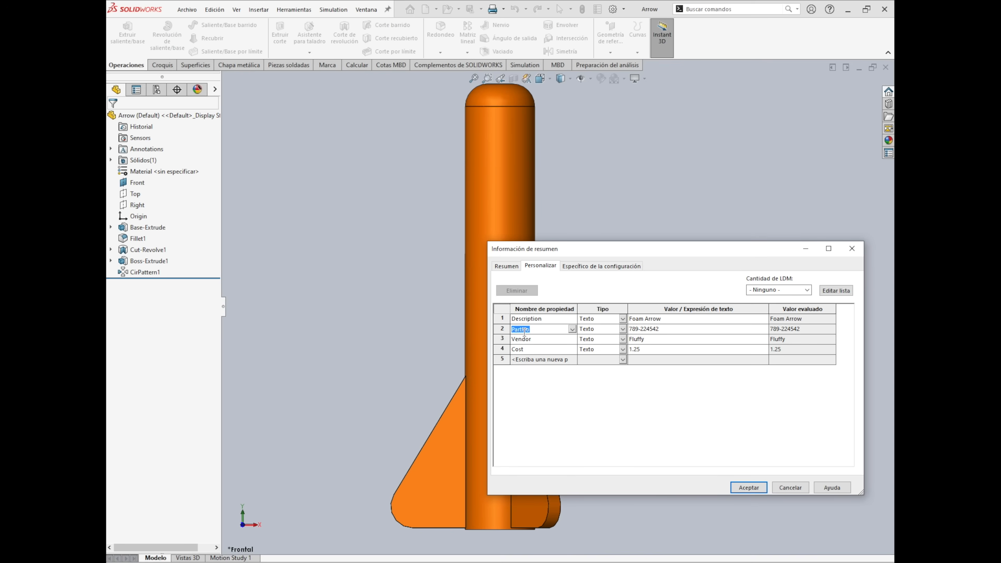
{"action": "left_click", "coordinate": [662, 329]}
{"action": "left_click_drag", "start_coordinate": [664, 329], "coordinate": [628, 330]}
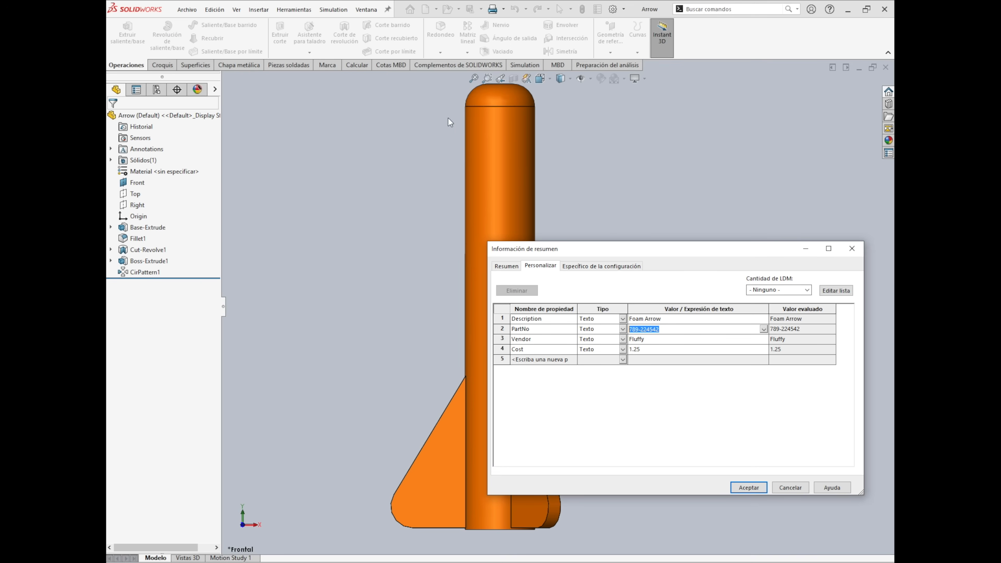
{"action": "left_click", "coordinate": [852, 248]}
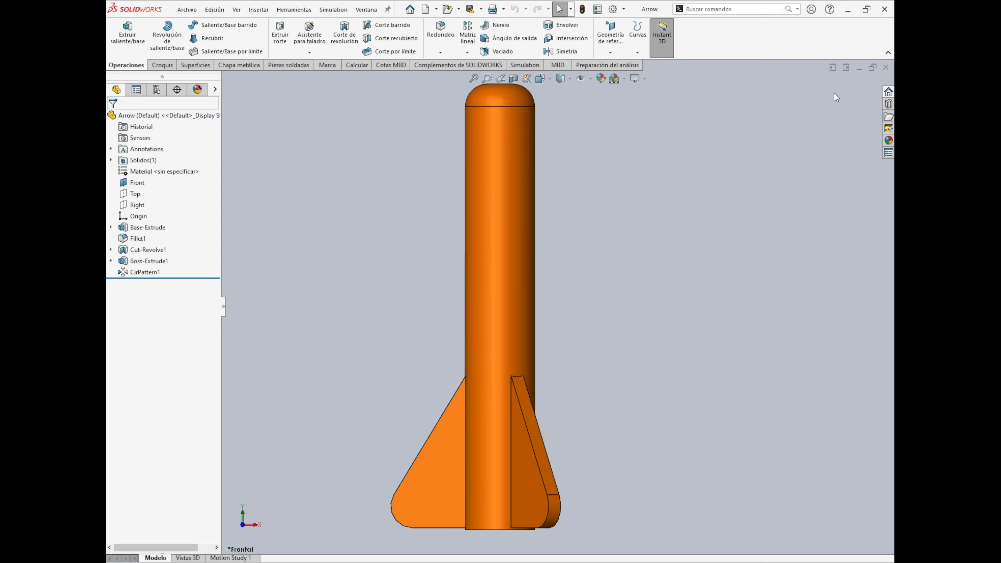
Step: Minimise the Arrow part, collapse the first SUB_trigger subassembly, and minimise the Launcher assembly and SOLIDWORKS to reach the file folder
{"action": "left_click", "coordinate": [858, 70]}
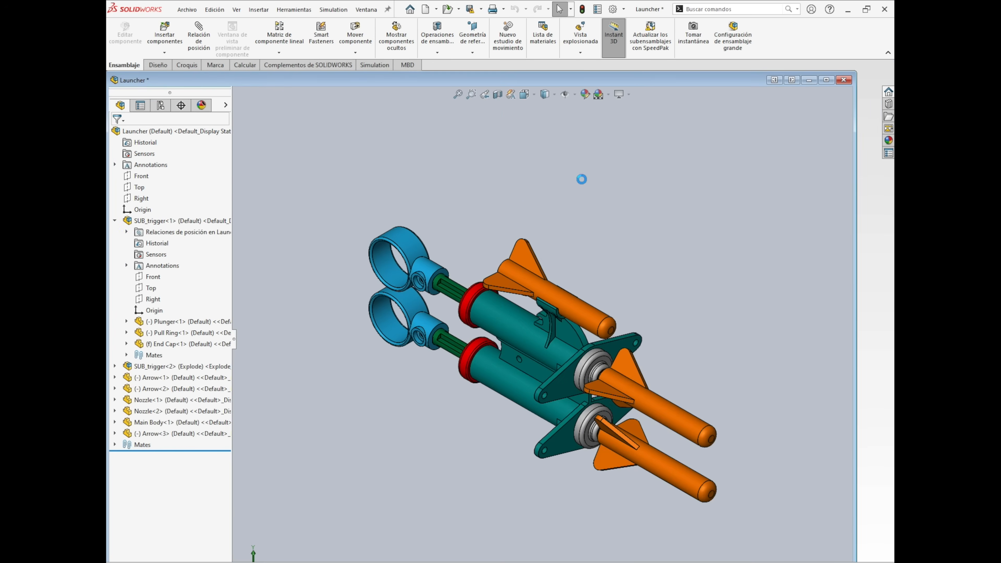
{"action": "left_click", "coordinate": [115, 221]}
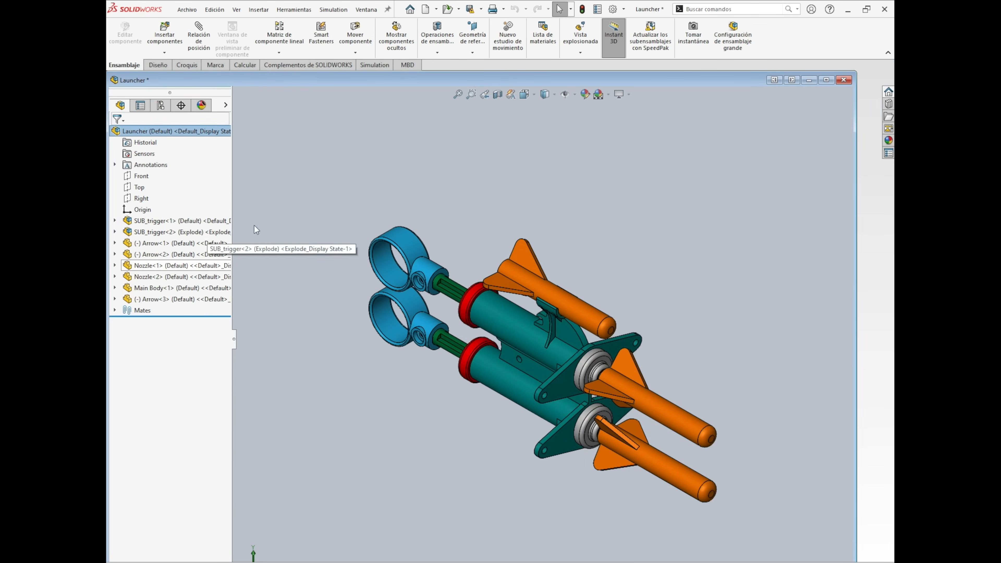
{"action": "left_click", "coordinate": [812, 83]}
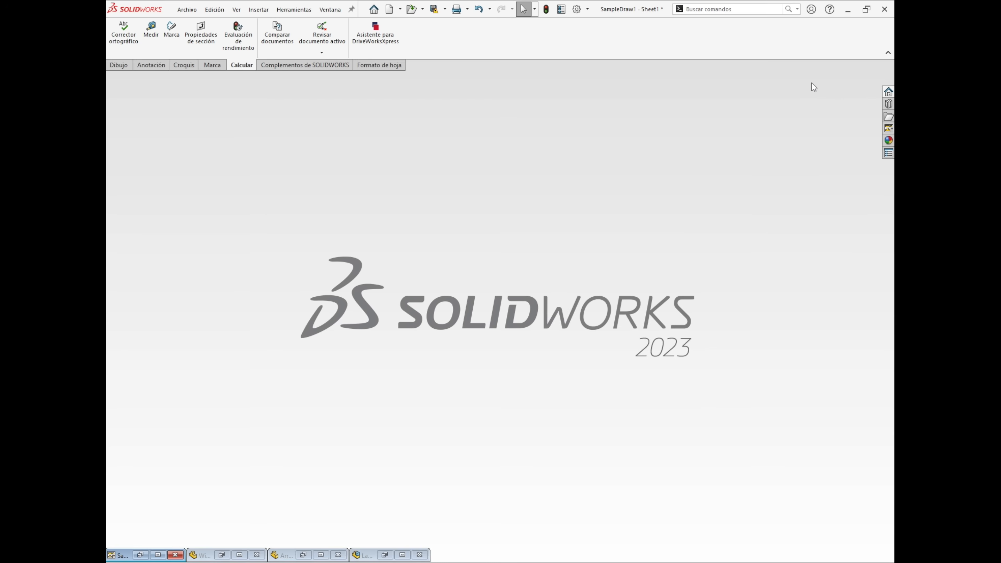
{"action": "left_click", "coordinate": [848, 9]}
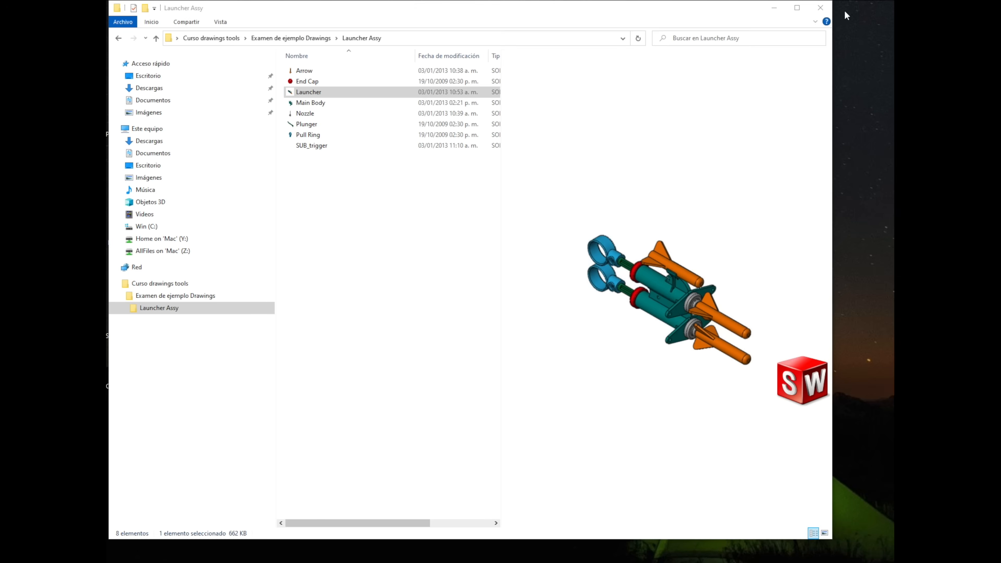
Step: Open the SampleDraw2 drawing from the Examen de ejemplo Drawings folder
{"action": "left_click", "coordinate": [436, 216]}
{"action": "left_click", "coordinate": [312, 38]}
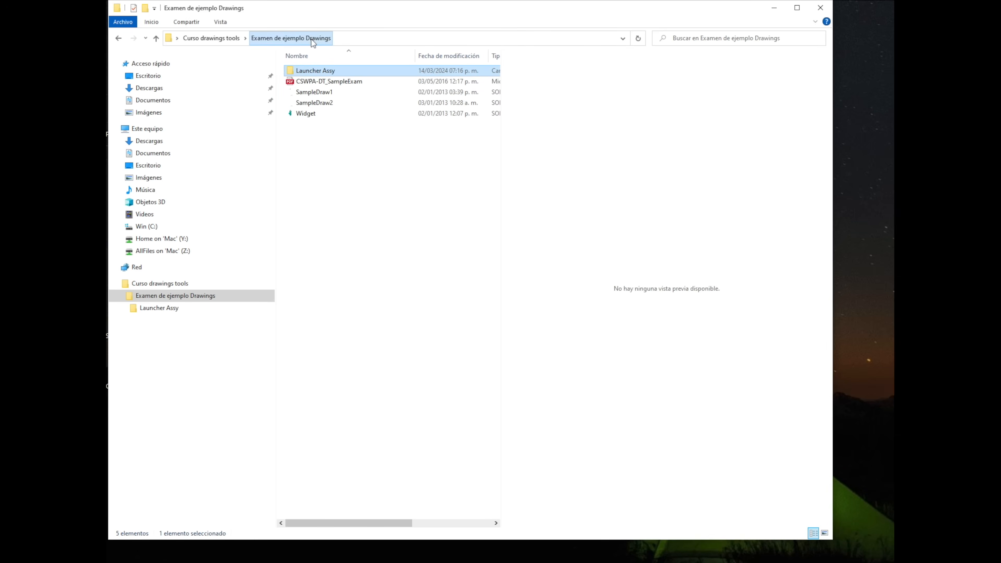
{"action": "left_click", "coordinate": [349, 154]}
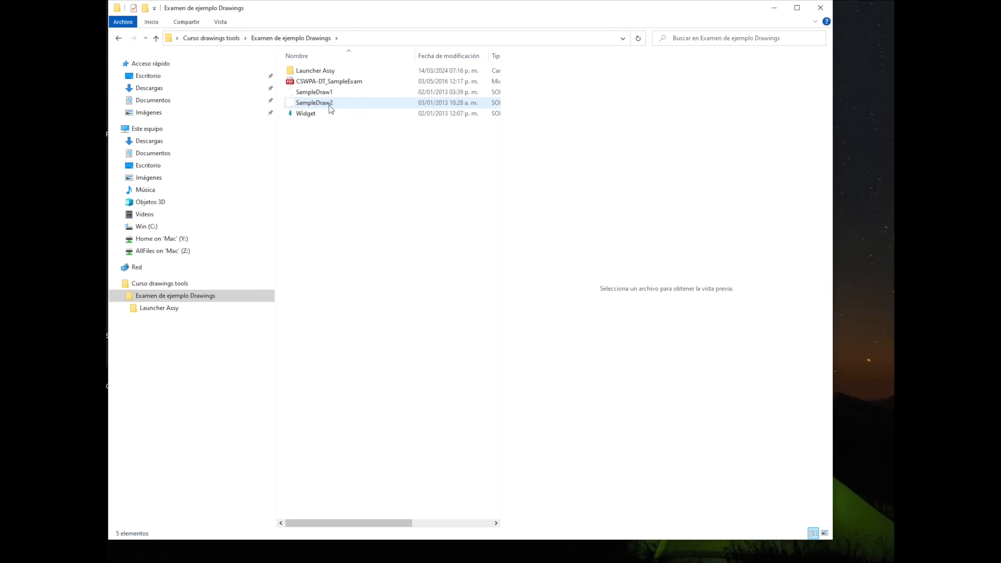
{"action": "left_click", "coordinate": [329, 103]}
{"action": "double_click", "coordinate": [329, 105]}
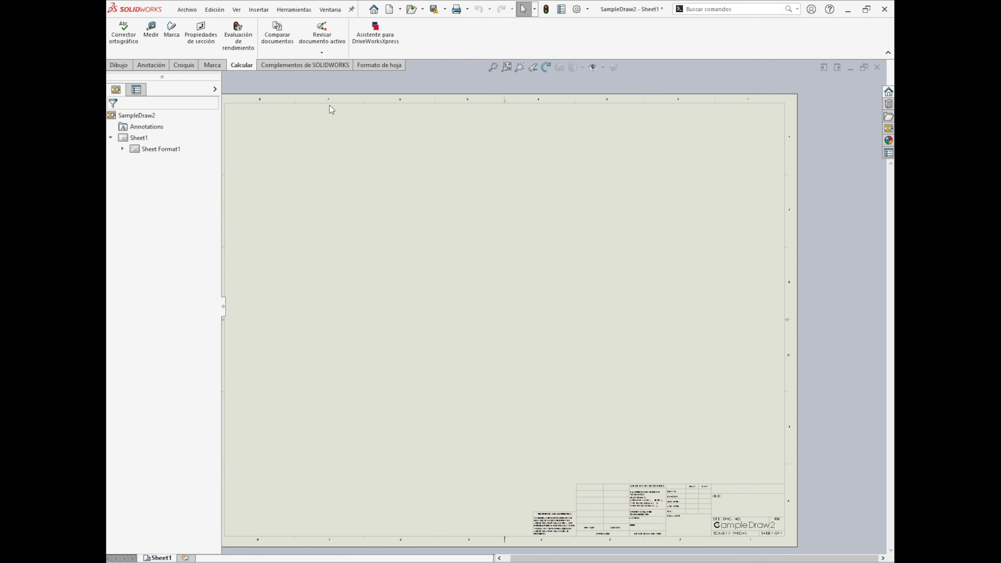
Step: Start a model view in SampleDraw2 using the Launcher assembly from the Launcher Assy folder
{"action": "left_click", "coordinate": [120, 65]}
{"action": "left_click", "coordinate": [125, 41]}
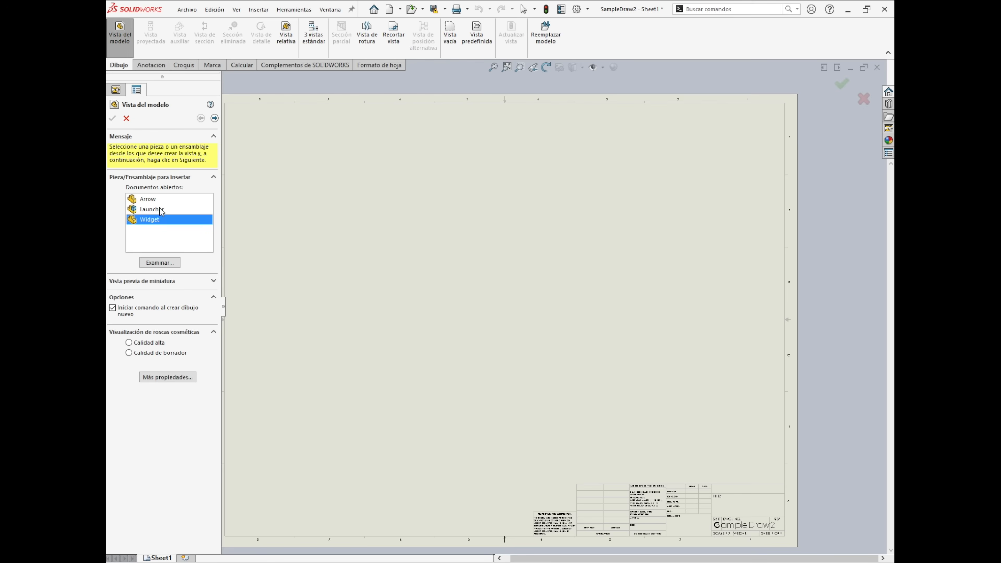
{"action": "left_click", "coordinate": [159, 210]}
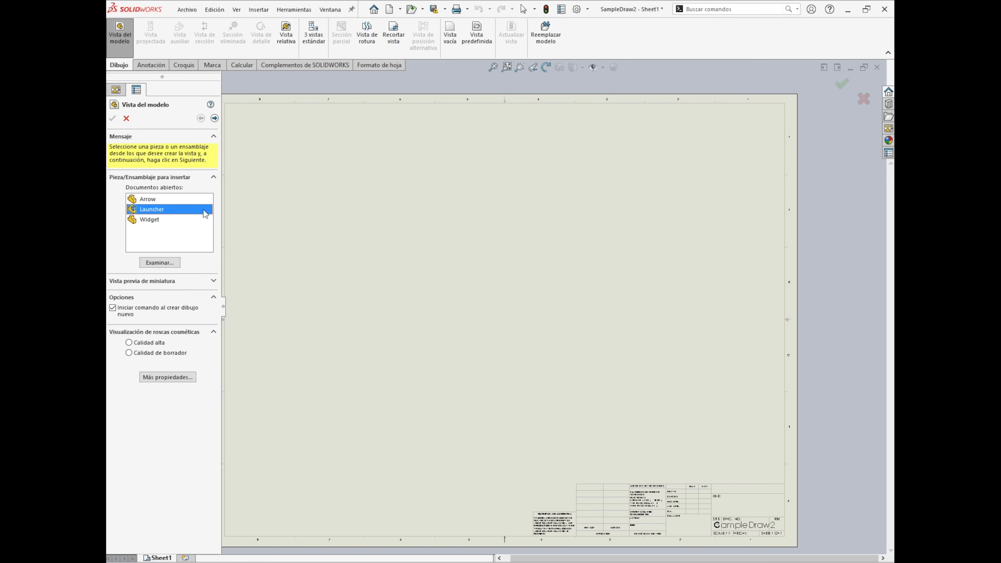
{"action": "left_click", "coordinate": [159, 262]}
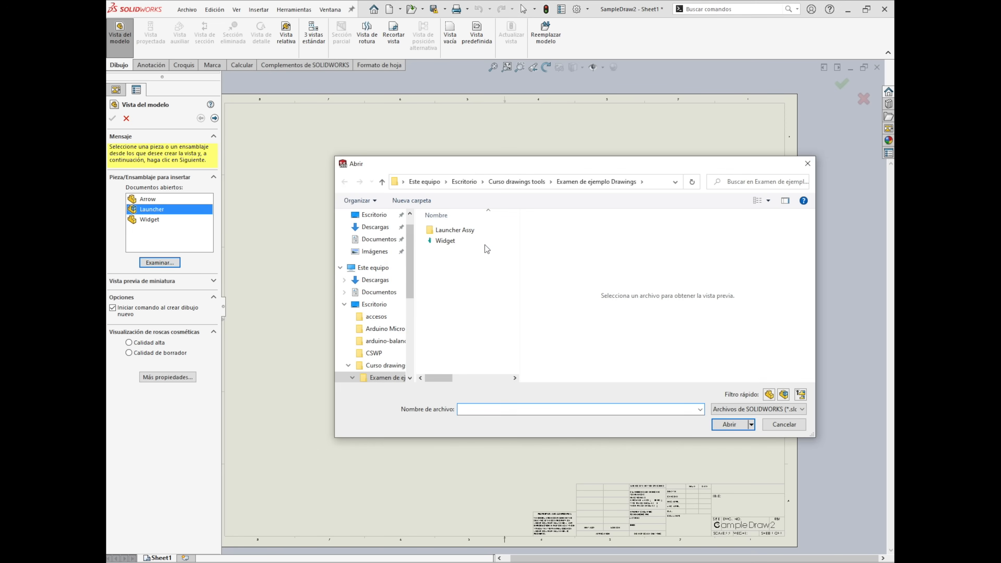
{"action": "double_click", "coordinate": [467, 233]}
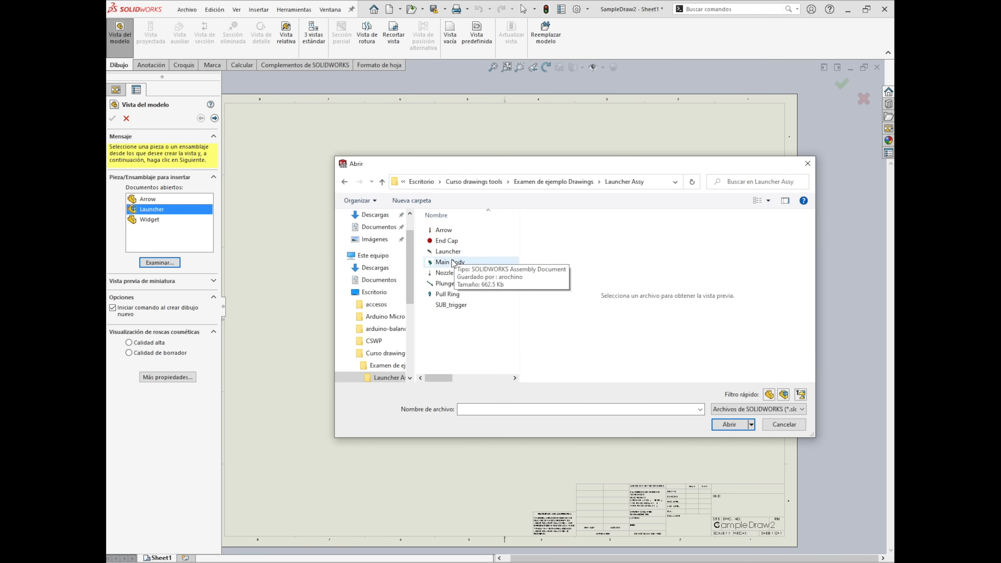
{"action": "left_click", "coordinate": [452, 252]}
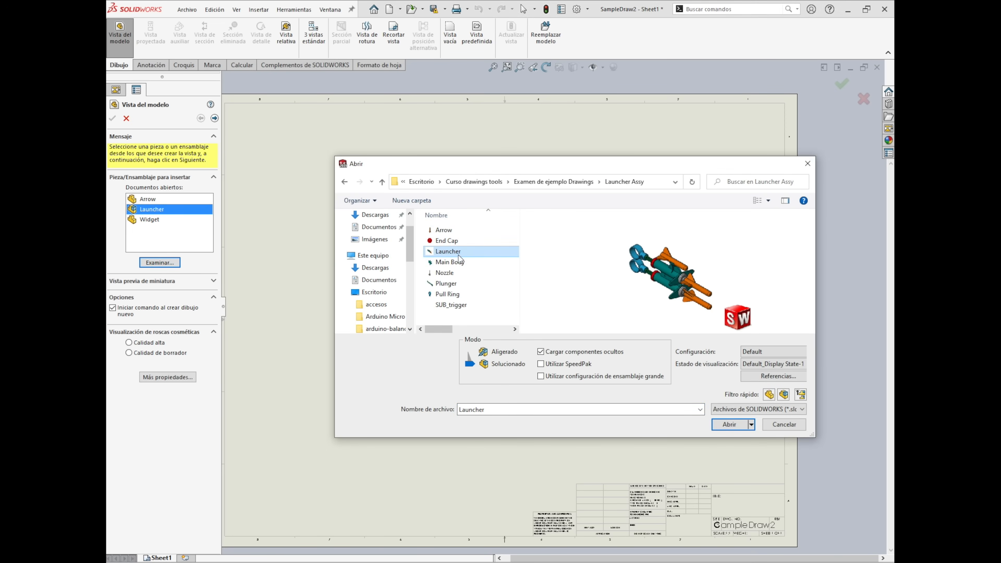
{"action": "left_click", "coordinate": [730, 426]}
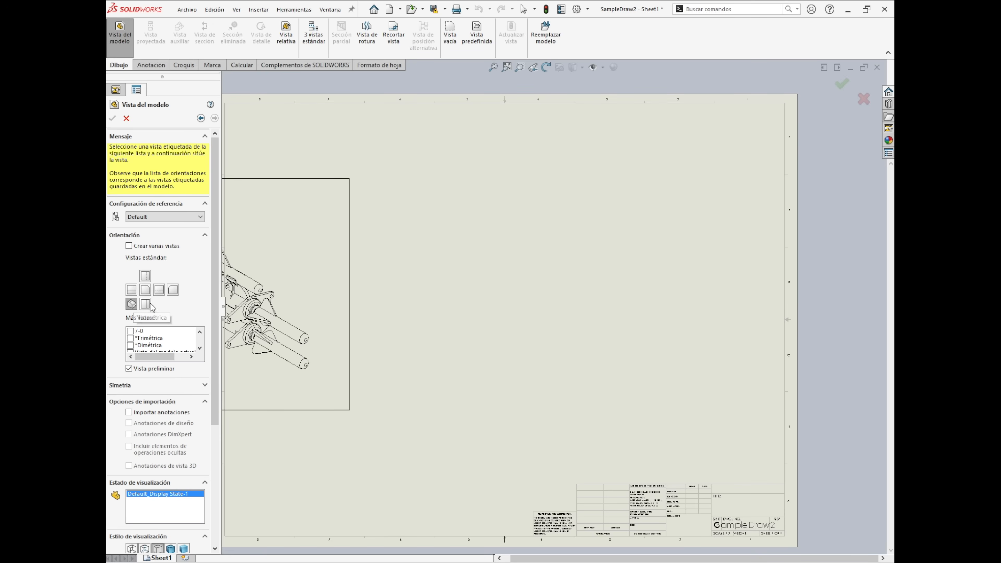
Step: Place the isometric view of the Launcher's Default configuration on the left half of the sheet at the 1:1 sheet scale
{"action": "left_click_drag", "start_coordinate": [216, 319], "coordinate": [228, 430]}
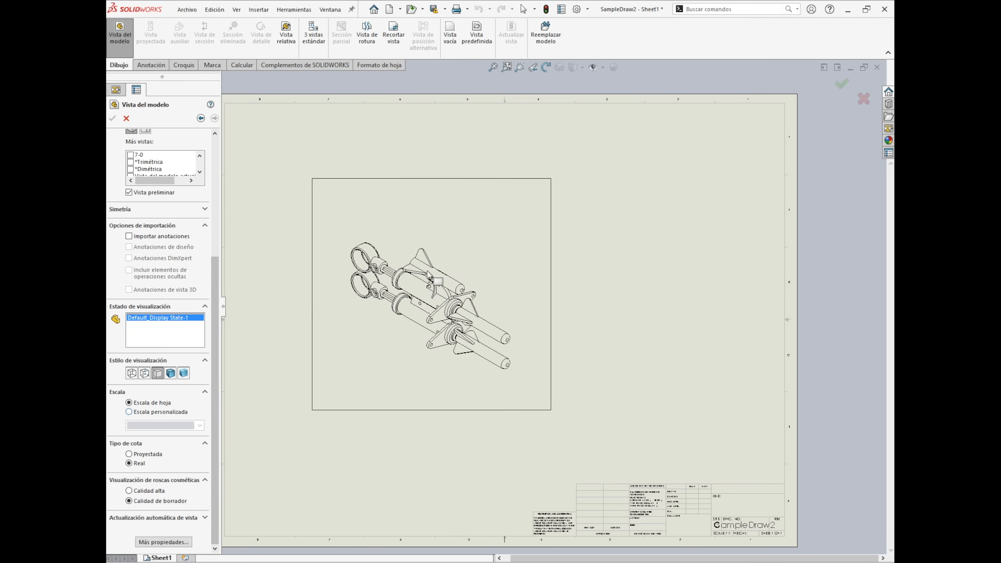
{"action": "left_click", "coordinate": [433, 281]}
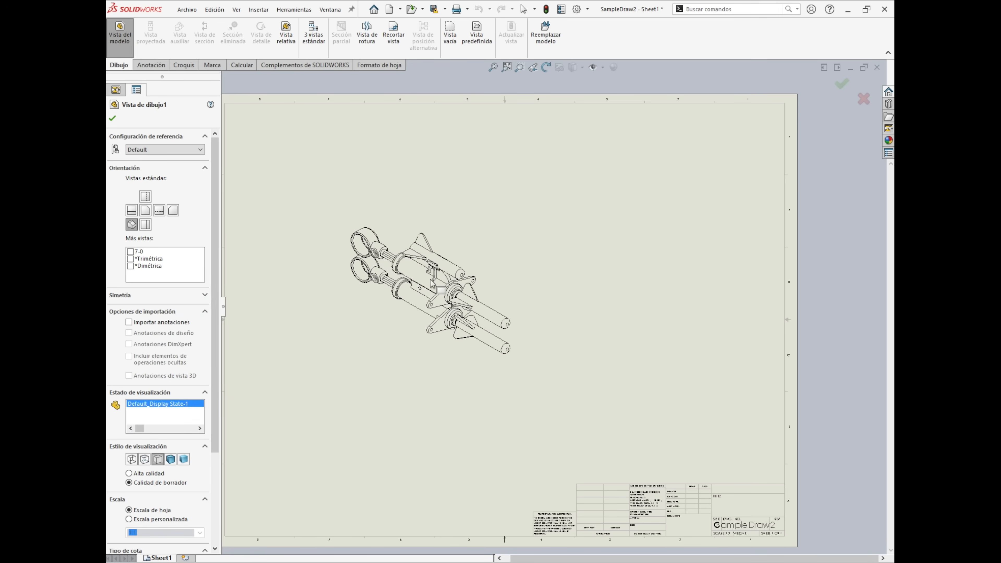
{"action": "left_click_drag", "start_coordinate": [216, 380], "coordinate": [217, 471]}
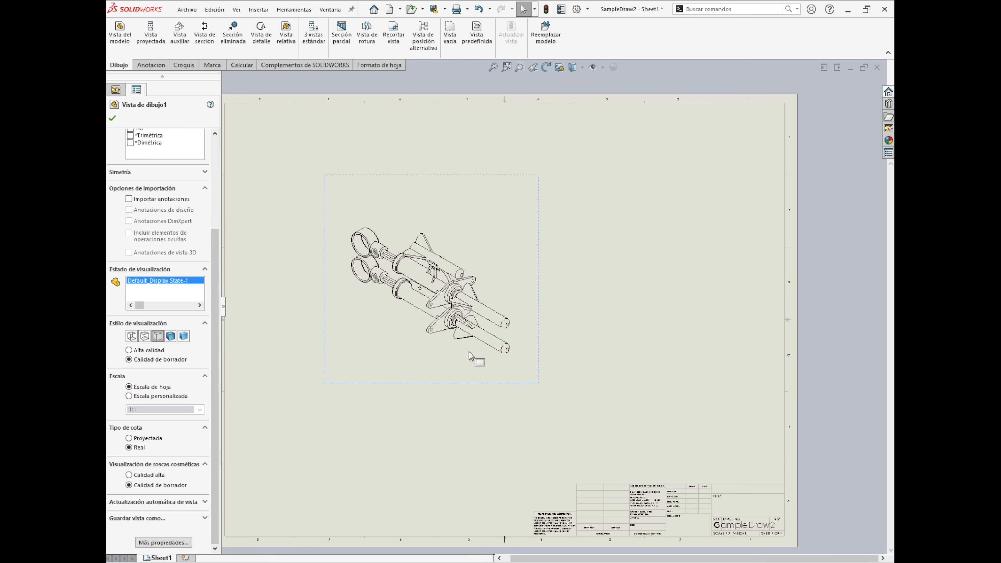
{"action": "left_click", "coordinate": [112, 118]}
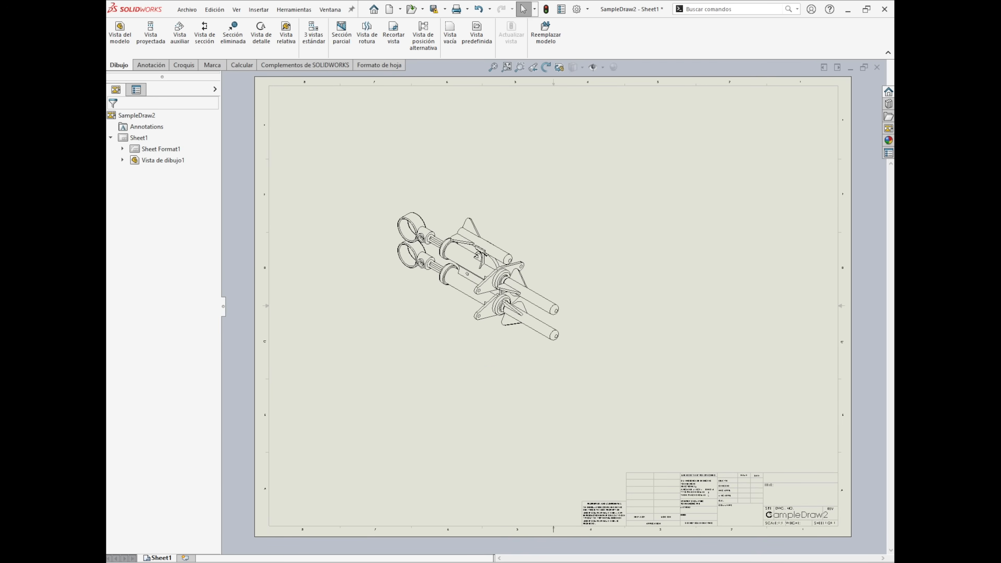
Step: Start a bill of materials for the Launcher view with the bom-standard template, keeping the top-level only type and Default configuration
{"action": "left_click", "coordinate": [418, 185]}
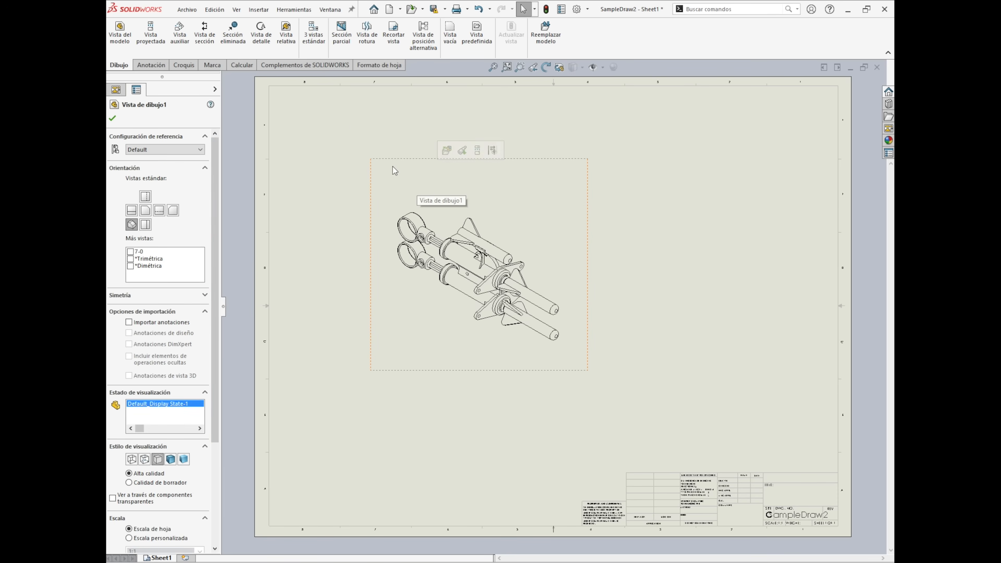
{"action": "left_click", "coordinate": [260, 10]}
{"action": "mouse_move", "coordinate": [306, 70]}
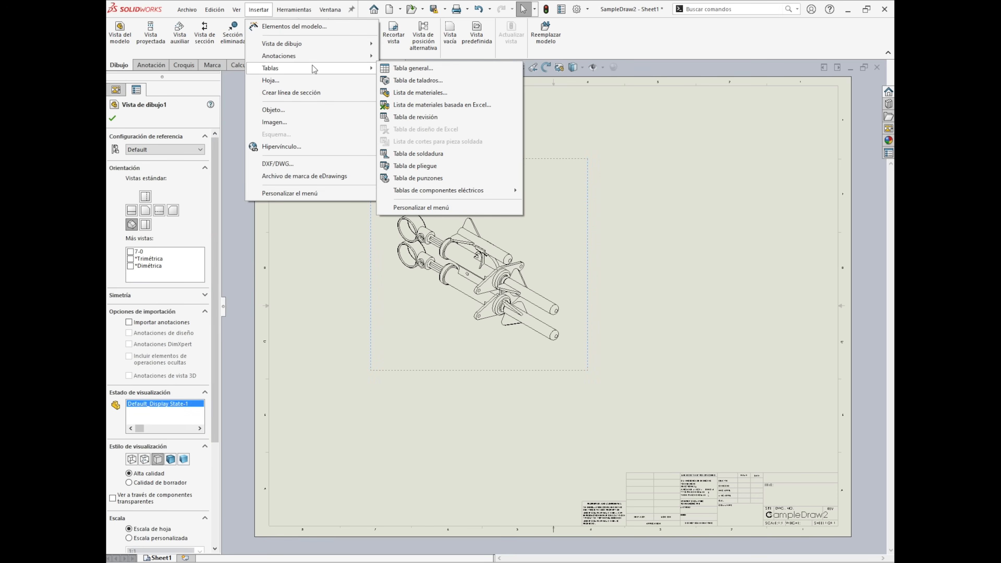
{"action": "left_click", "coordinate": [447, 93]}
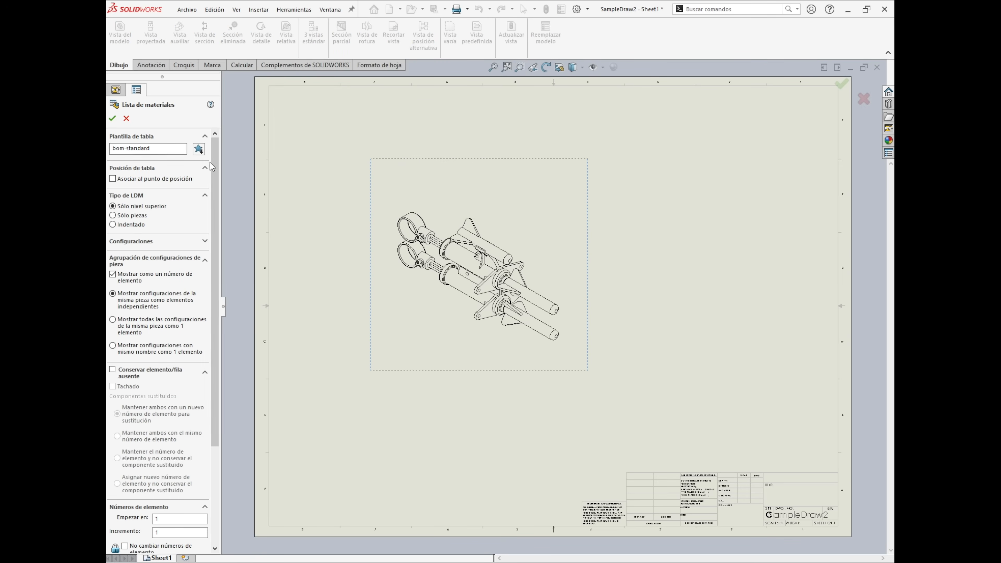
{"action": "left_click_drag", "start_coordinate": [214, 161], "coordinate": [214, 167]}
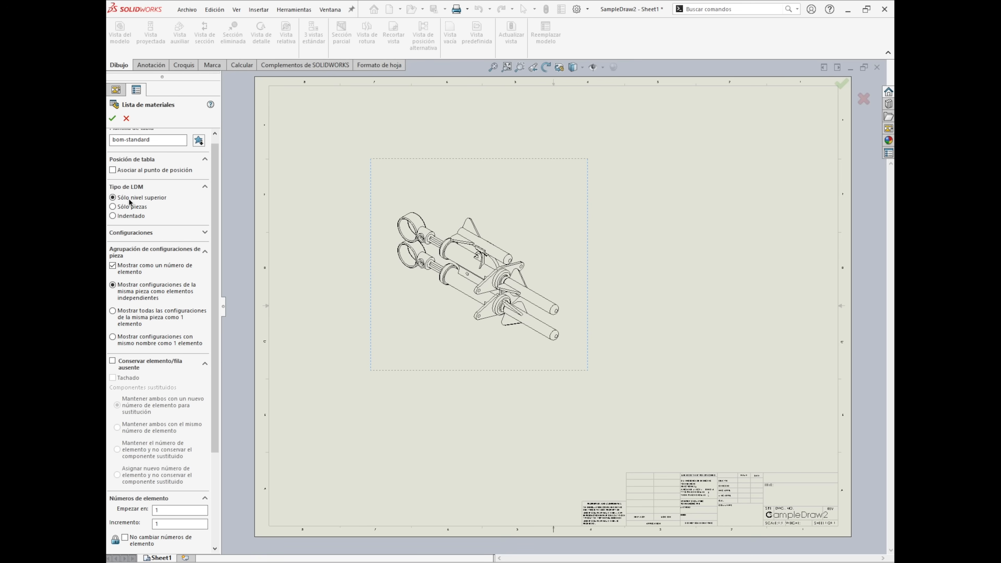
{"action": "left_click", "coordinate": [205, 233]}
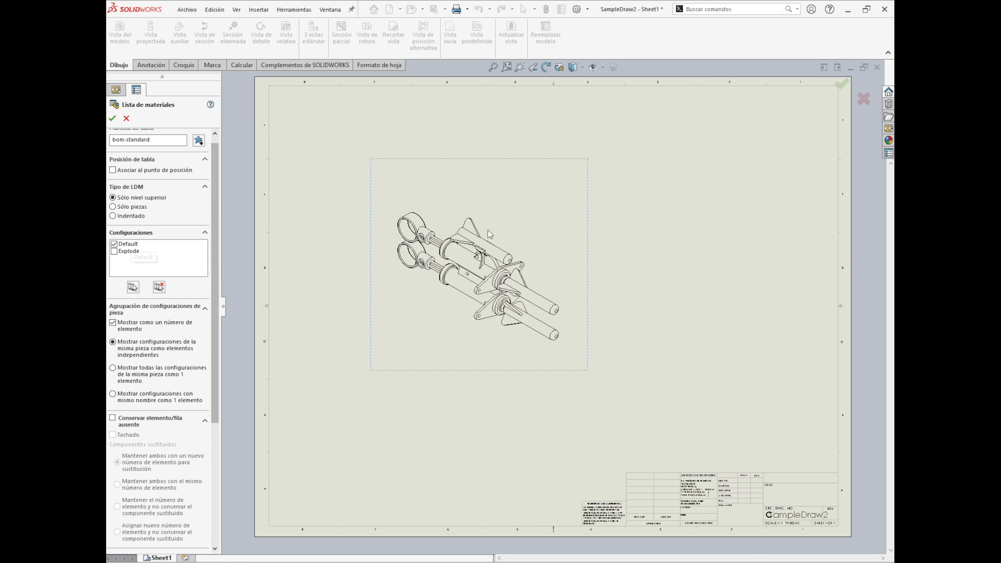
{"action": "left_click", "coordinate": [205, 233]}
{"action": "scroll", "coordinate": [213, 250], "scroll_direction": "down", "scroll_amount": 1}
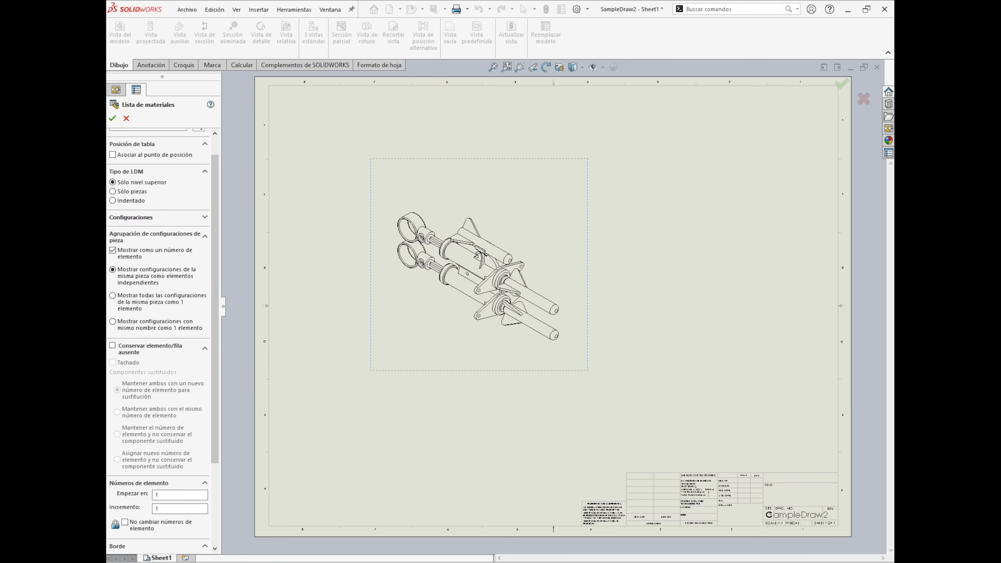
Step: Consult Question 4's requirements in the sample exam PDF and display all configurations of the same part as one item
{"action": "left_click_drag", "start_coordinate": [893, 142], "coordinate": [542, 16]}
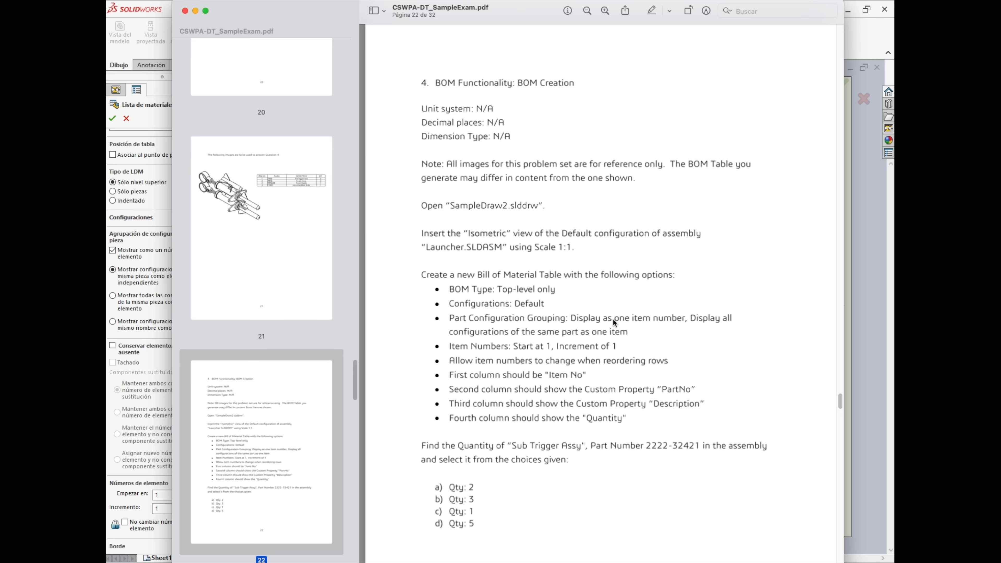
{"action": "left_click_drag", "start_coordinate": [513, 10], "coordinate": [1000, 170]}
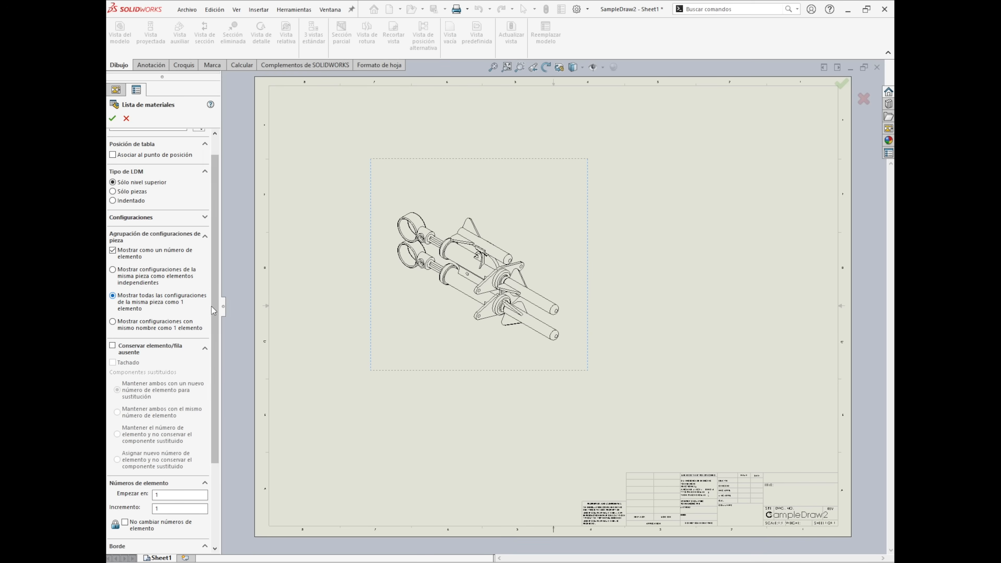
Step: Keep the item numbers starting at 1 with increment 1, and place the bill of materials to the right of the Launcher view
{"action": "scroll", "coordinate": [212, 307], "scroll_direction": "down", "scroll_amount": 2}
{"action": "left_click_drag", "start_coordinate": [211, 318], "coordinate": [214, 376]}
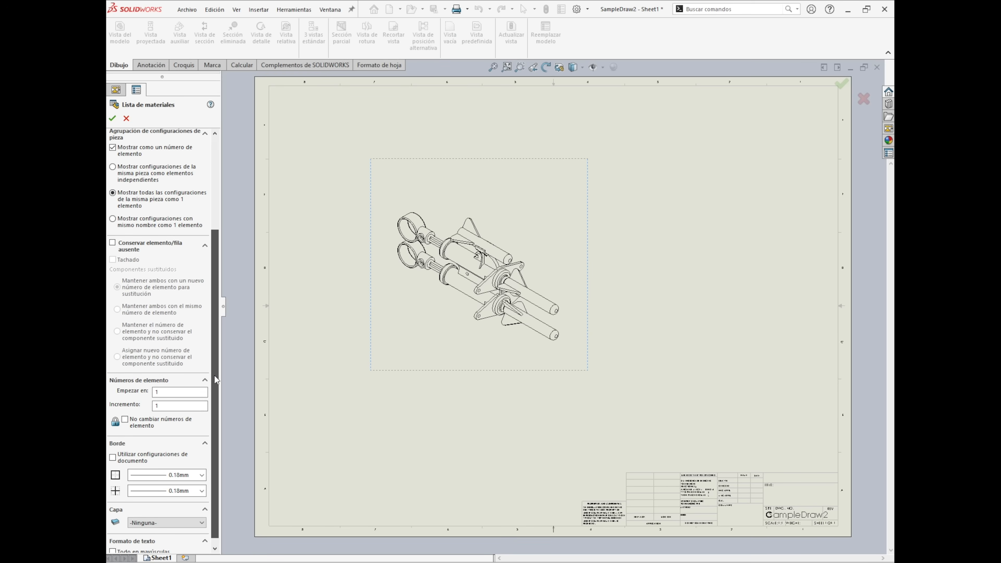
{"action": "double_click", "coordinate": [156, 391]}
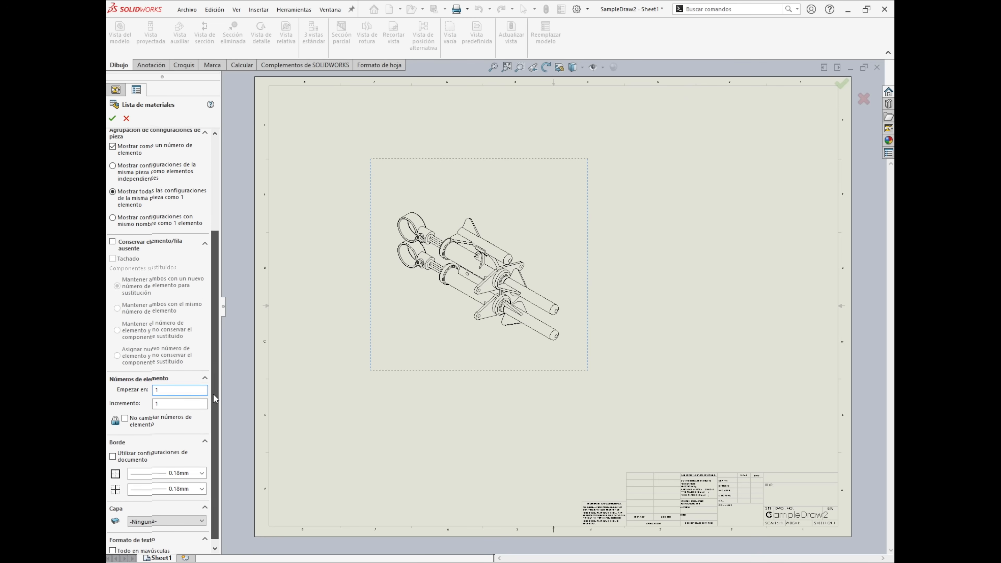
{"action": "scroll", "coordinate": [214, 395], "scroll_direction": "down", "scroll_amount": 1}
{"action": "left_click", "coordinate": [113, 120]}
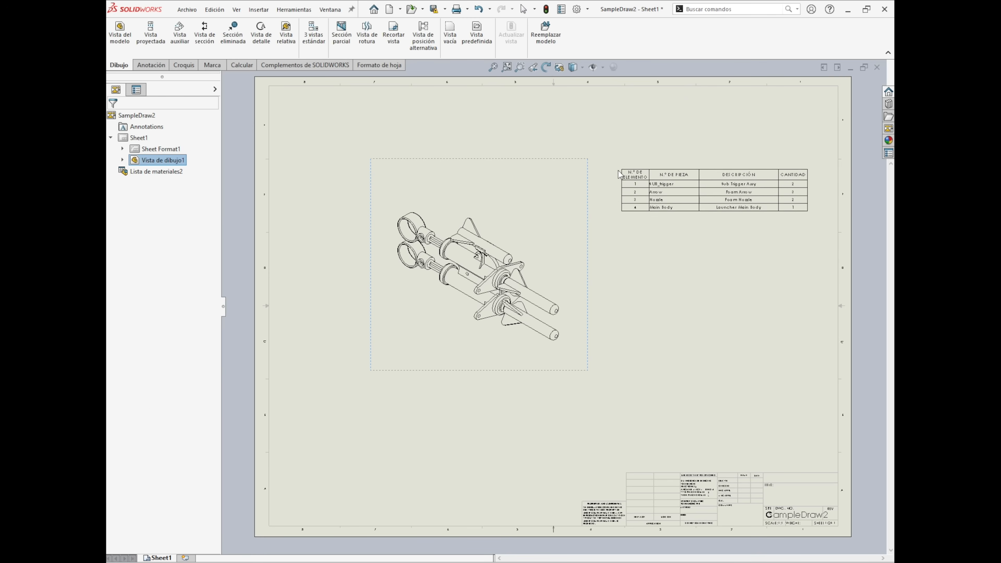
{"action": "left_click", "coordinate": [608, 166]}
Step: Insert a new column to the right of the N.º DE PIEZA column in the bill of materials
{"action": "scroll", "coordinate": [734, 204], "scroll_direction": "down", "scroll_amount": 1}
{"action": "scroll", "coordinate": [727, 206], "scroll_direction": "down", "scroll_amount": 3}
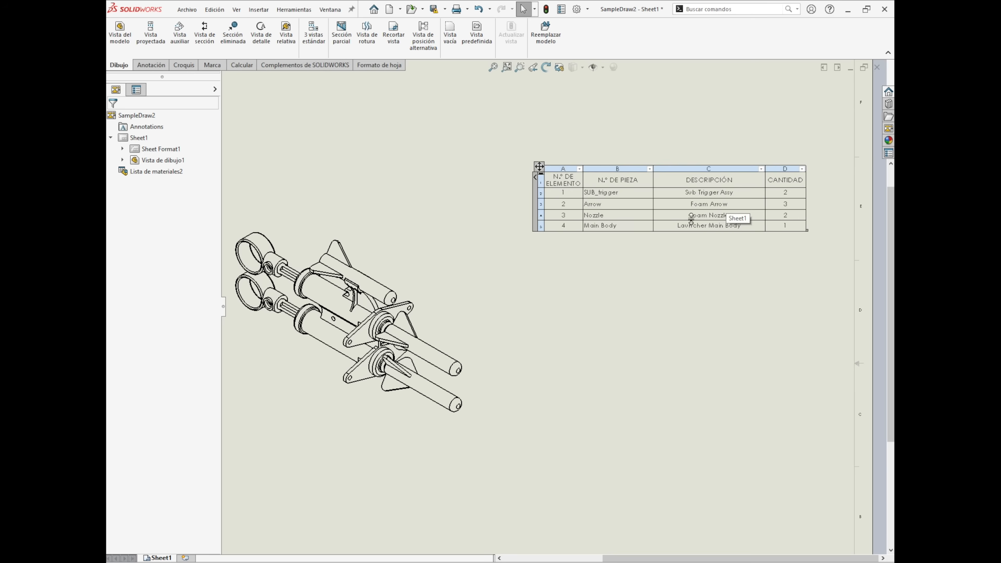
{"action": "scroll", "coordinate": [684, 231], "scroll_direction": "down", "scroll_amount": 1}
{"action": "scroll", "coordinate": [552, 178], "scroll_direction": "up", "scroll_amount": 1}
{"action": "scroll", "coordinate": [546, 174], "scroll_direction": "down", "scroll_amount": 1}
{"action": "left_click", "coordinate": [538, 171]}
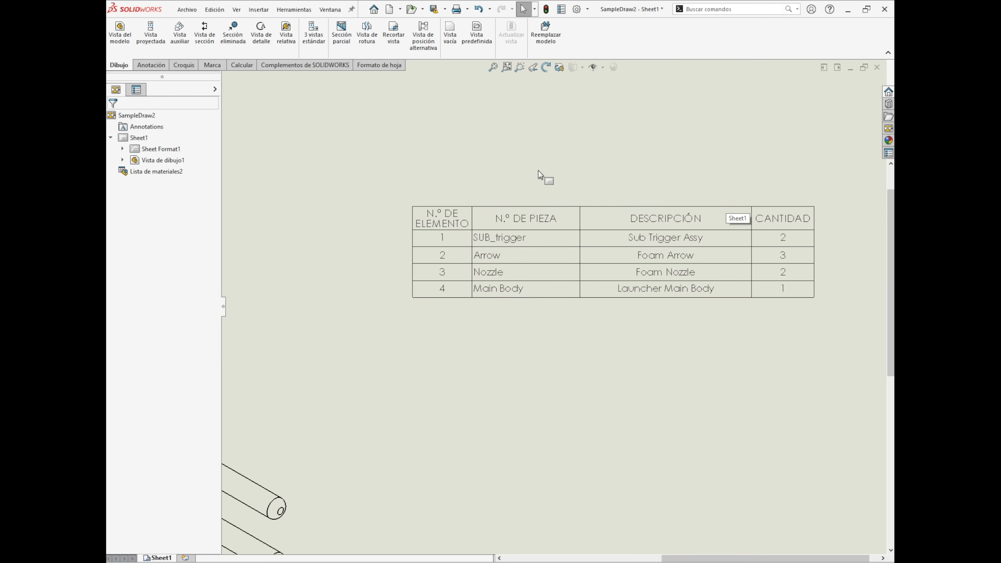
{"action": "scroll", "coordinate": [540, 175], "scroll_direction": "down", "scroll_amount": 1}
{"action": "left_click", "coordinate": [550, 233]}
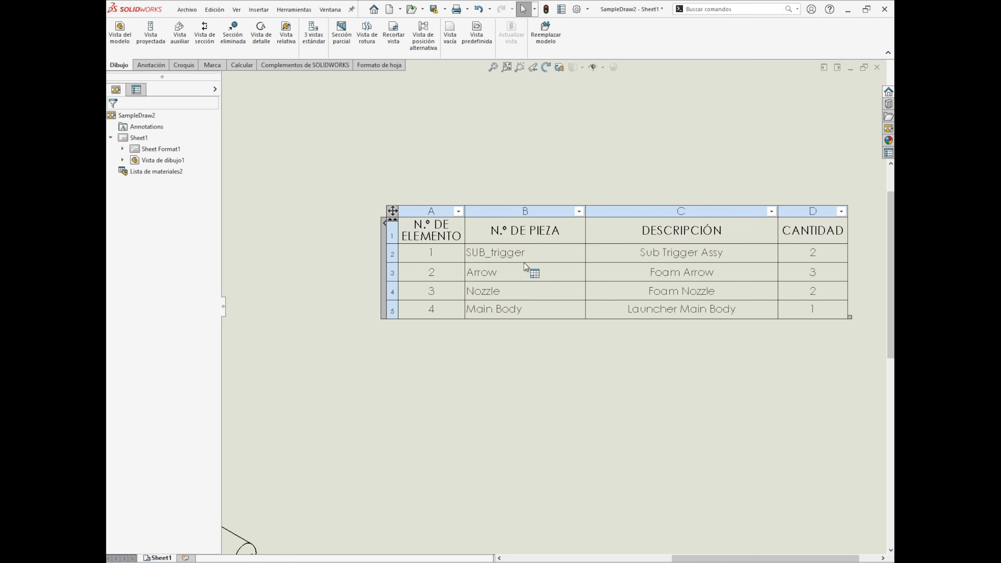
{"action": "left_click", "coordinate": [558, 207]}
{"action": "right_click", "coordinate": [558, 207]}
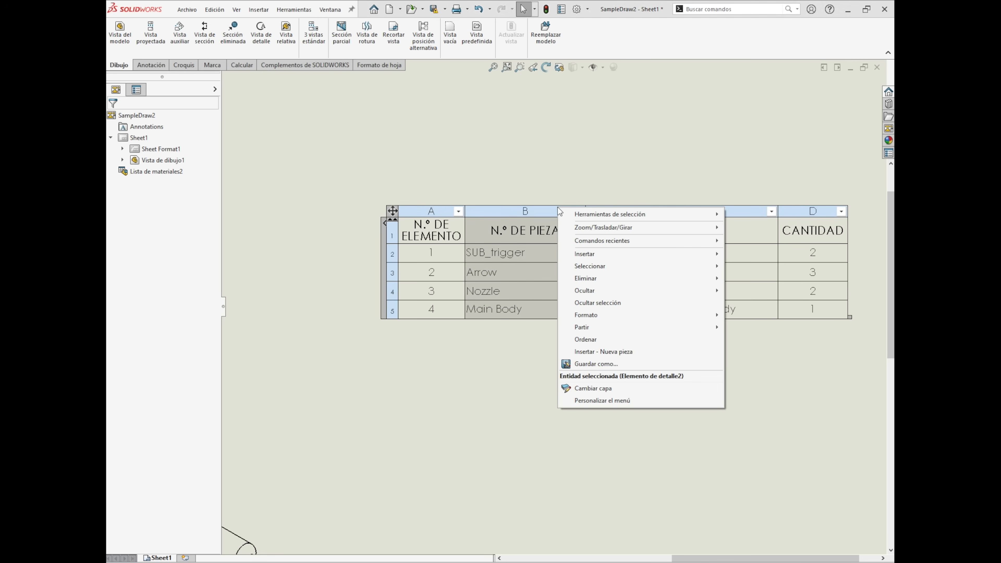
{"action": "mouse_move", "coordinate": [628, 254]}
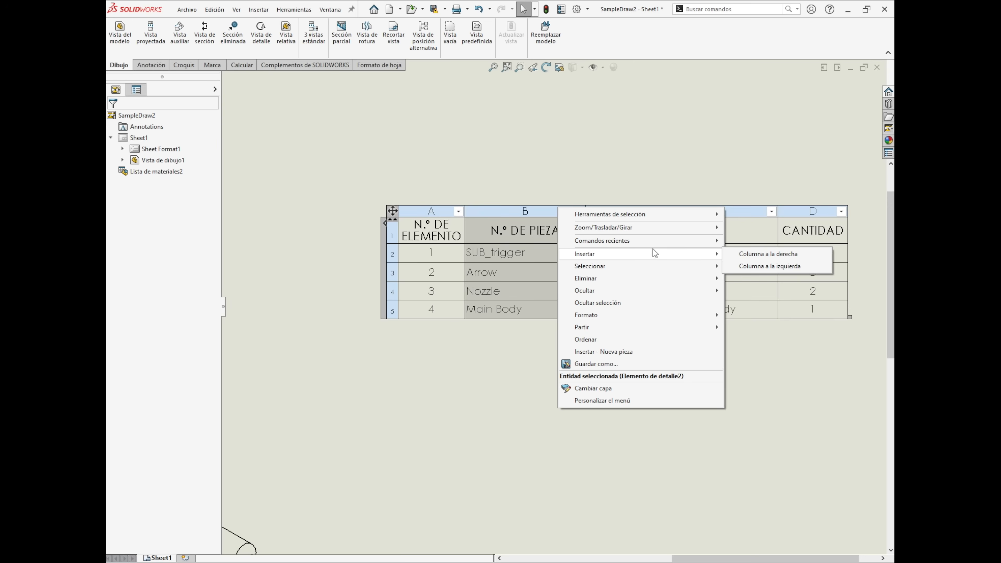
{"action": "left_click", "coordinate": [770, 254]}
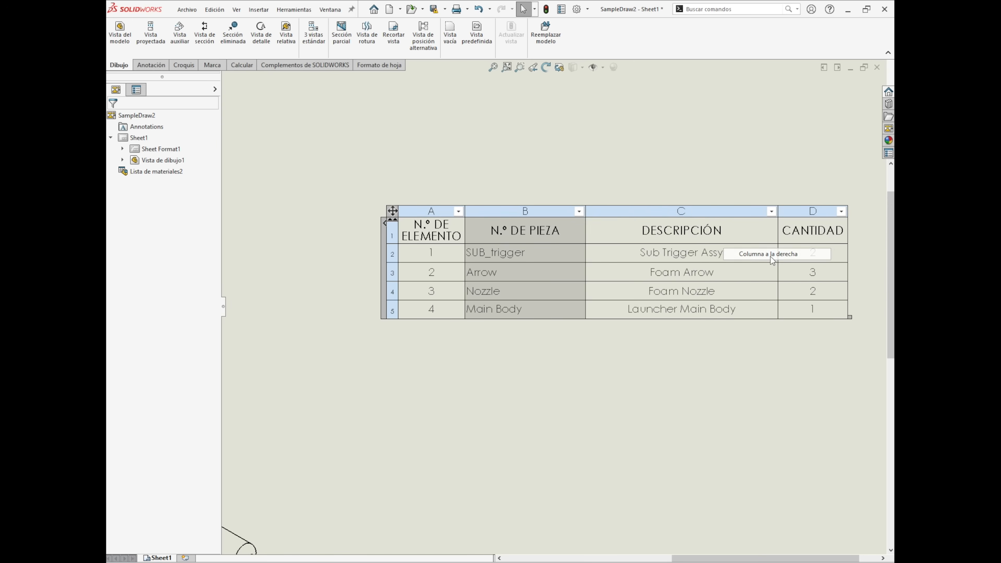
{"action": "left_click", "coordinate": [709, 176]}
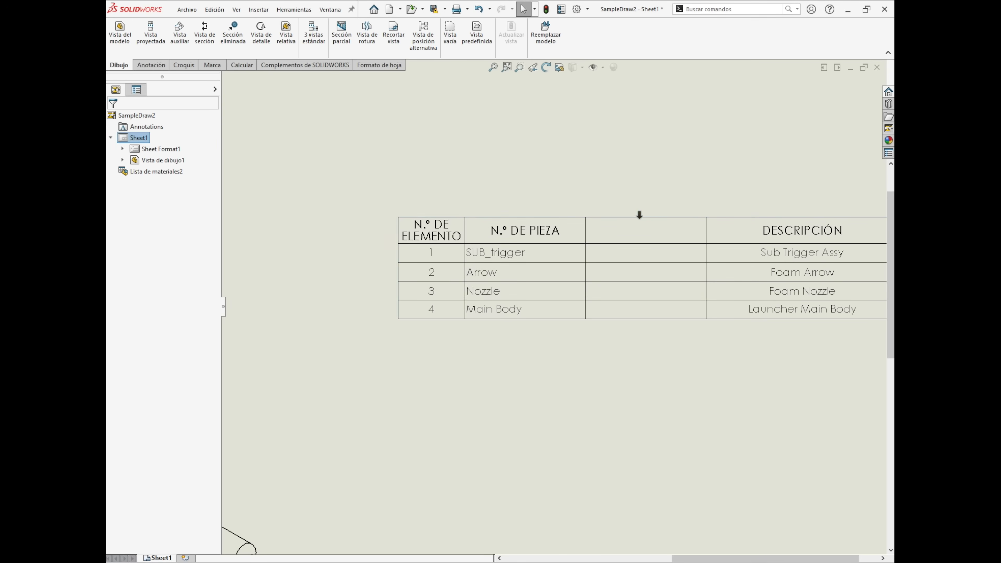
Step: Set the new empty column's type to custom property and assign it the PartNo property
{"action": "left_click", "coordinate": [637, 210]}
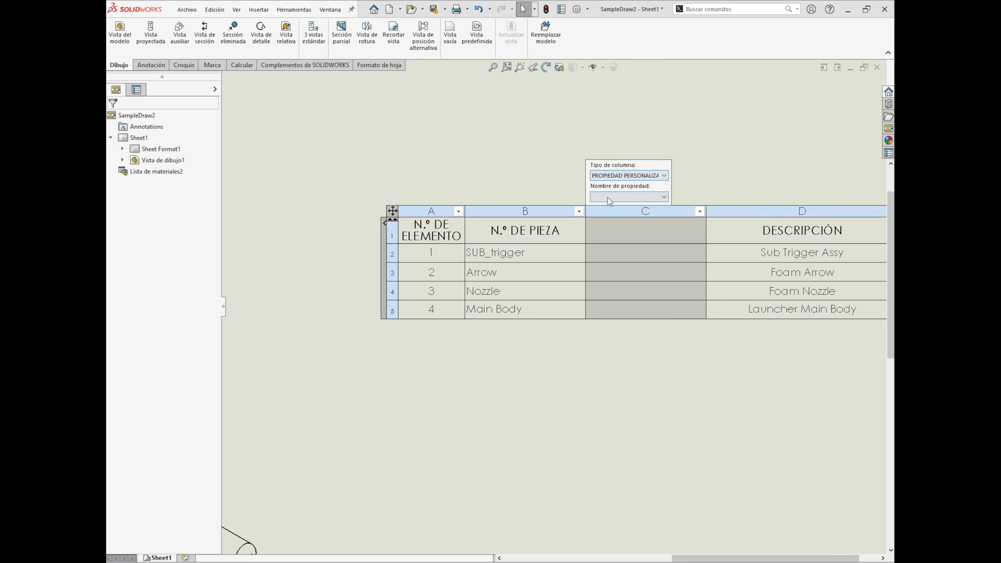
{"action": "left_click", "coordinate": [663, 176]}
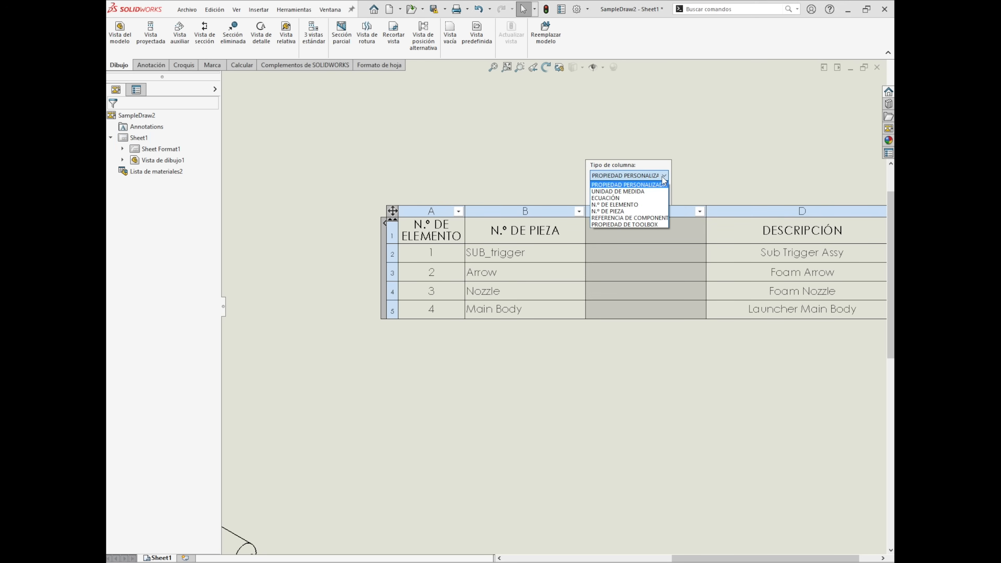
{"action": "left_click", "coordinate": [664, 183]}
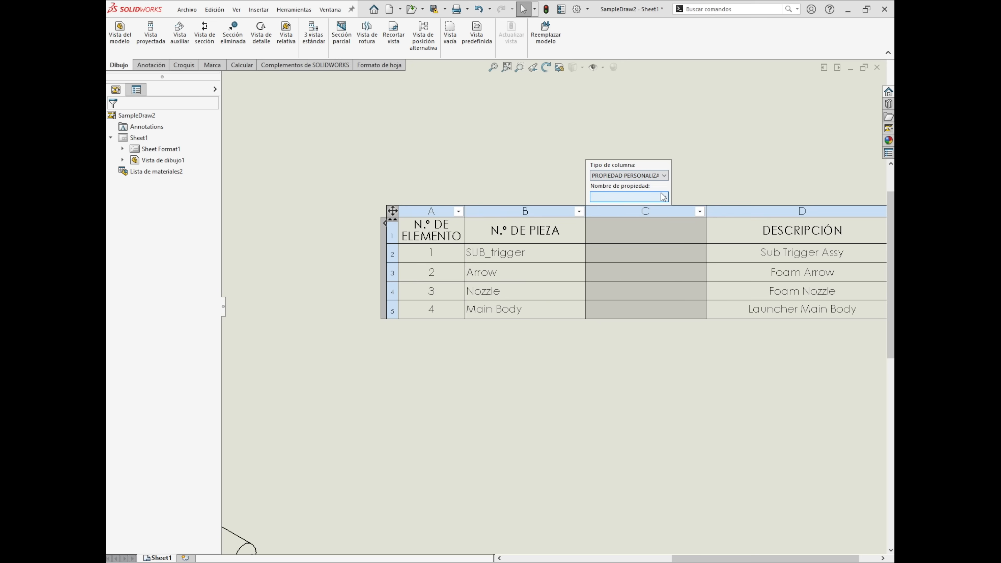
{"action": "left_click", "coordinate": [664, 197]}
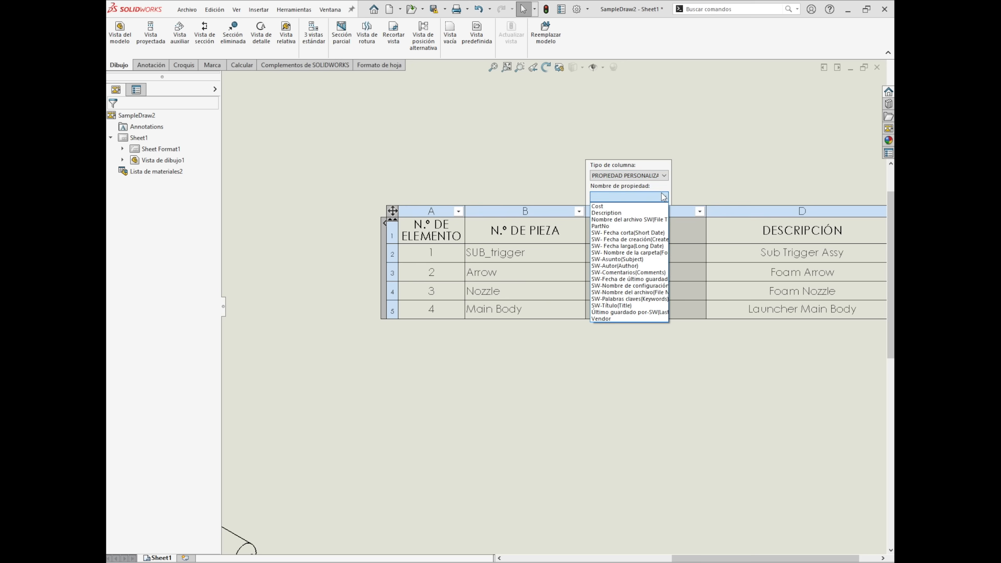
{"action": "left_click", "coordinate": [611, 227]}
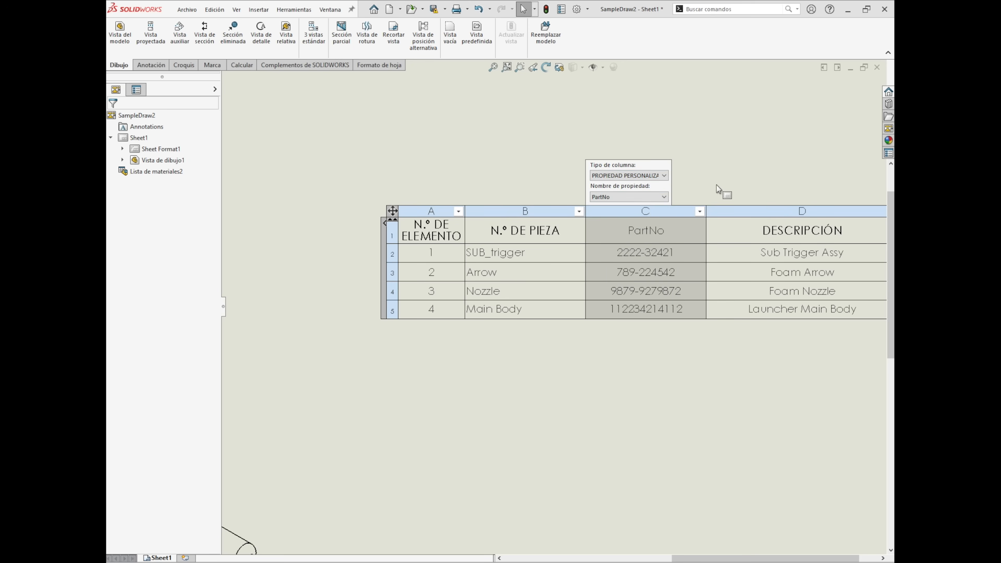
{"action": "left_click", "coordinate": [655, 343]}
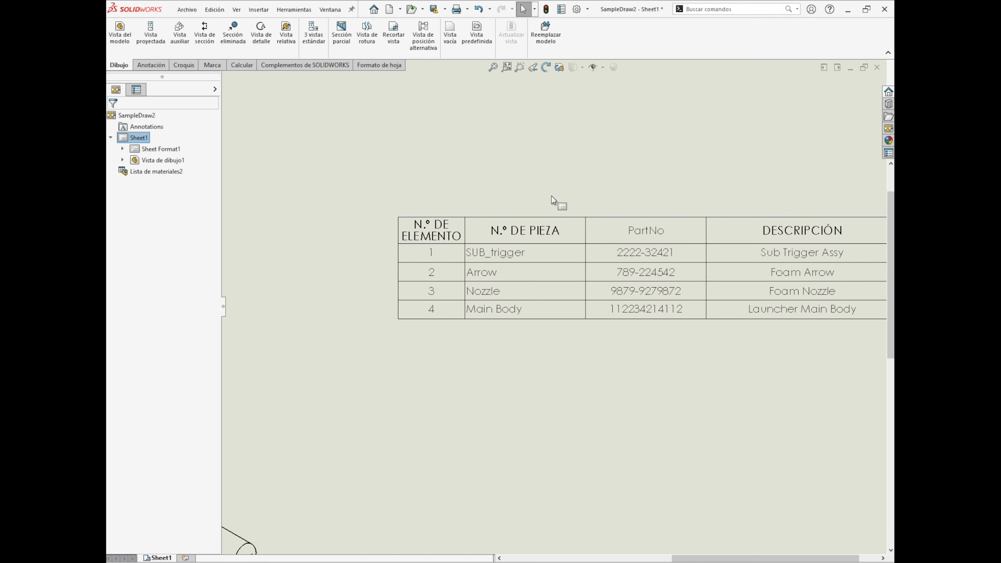
Step: Delete the N.º DE PIEZA column from the bill of materials
{"action": "left_click", "coordinate": [545, 207]}
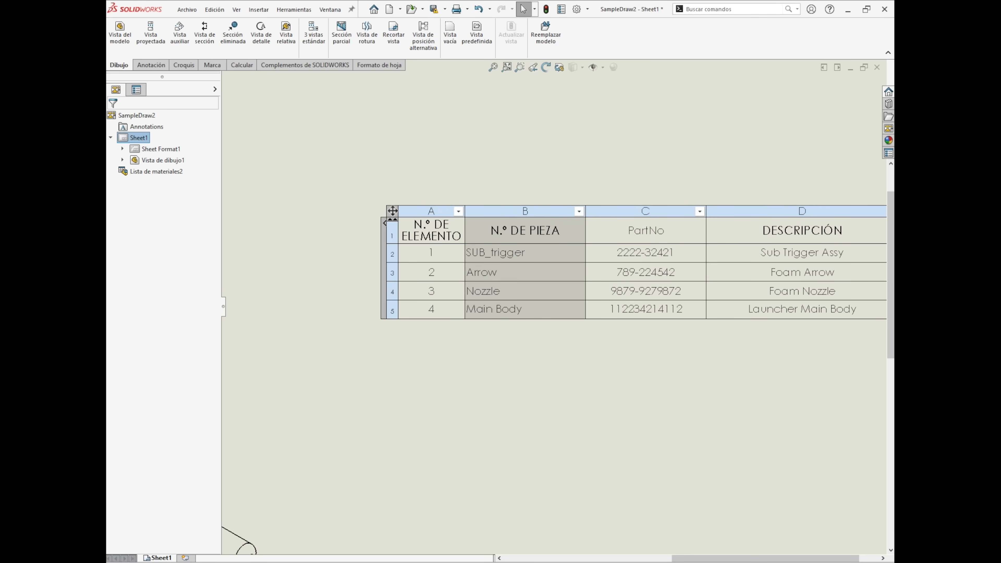
{"action": "right_click", "coordinate": [545, 207]}
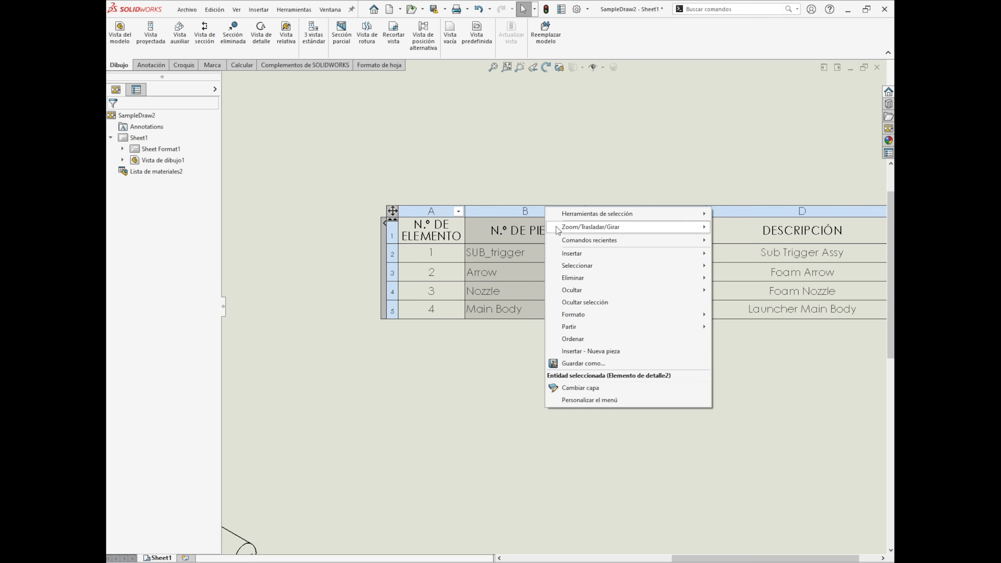
{"action": "mouse_move", "coordinate": [585, 278]}
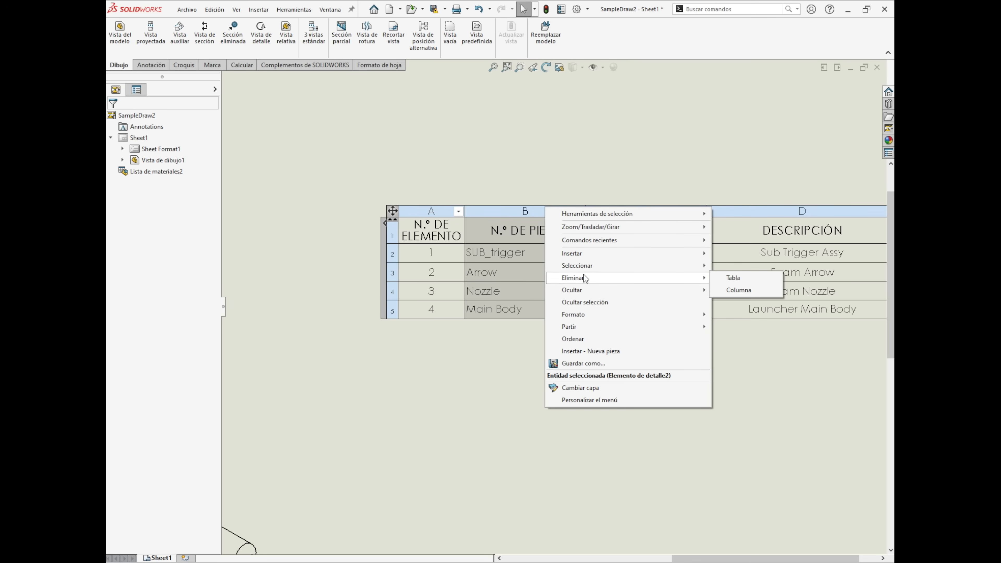
{"action": "left_click", "coordinate": [738, 291]}
{"action": "left_click", "coordinate": [541, 350]}
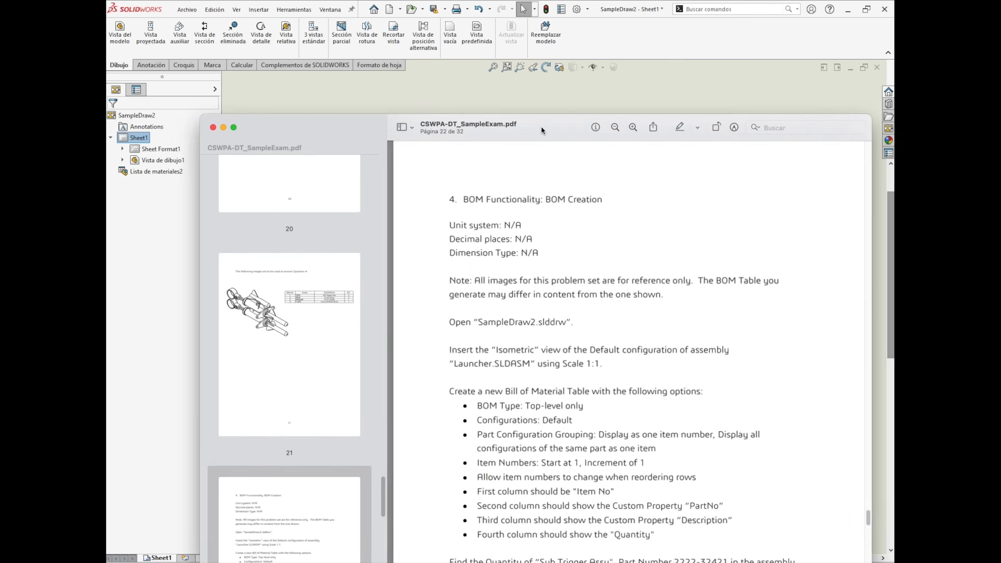
Step: Switch to the sample exam PDF and compare the bill of materials with Question 4's column requirements and Sub Trigger Assy quantity choices
{"action": "left_click_drag", "start_coordinate": [542, 130], "coordinate": [468, 0]}
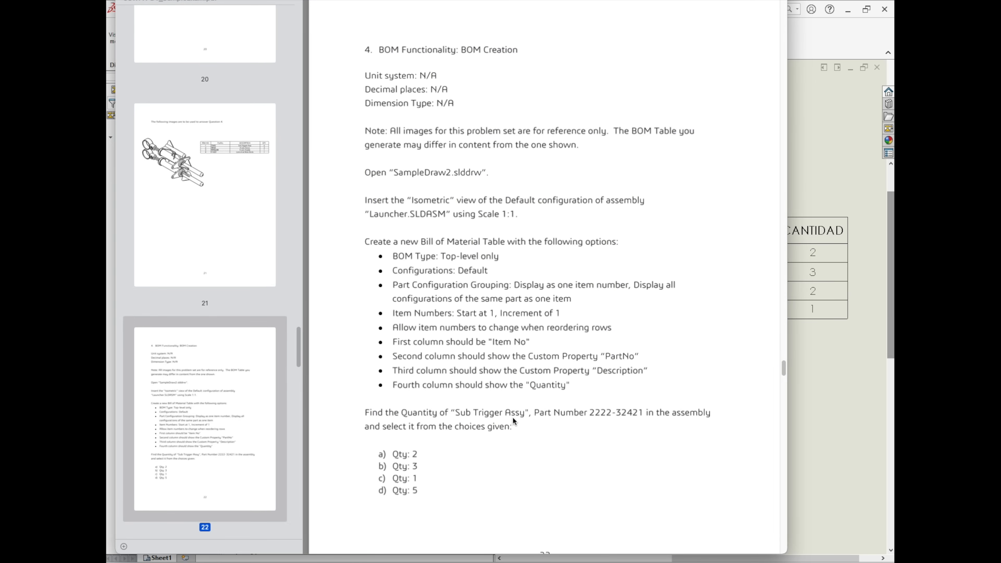
{"action": "left_click_drag", "start_coordinate": [512, 0], "coordinate": [287, 4]}
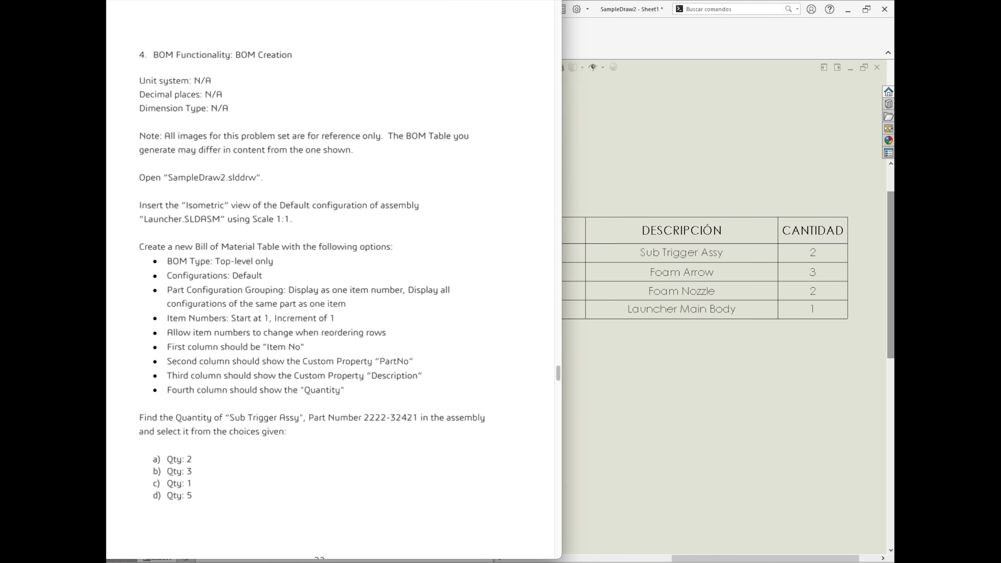
{"action": "left_click_drag", "start_coordinate": [395, 2], "coordinate": [248, 0]}
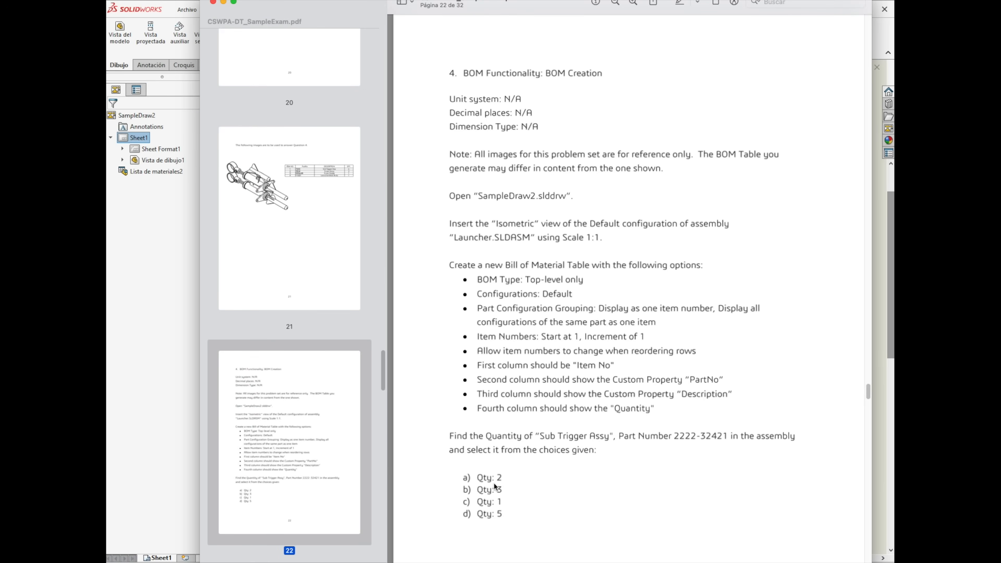
Step: Read Question 5 in the sample exam PDF, examining its sorting requirement and the component marked X in the image
{"action": "scroll", "coordinate": [648, 209], "scroll_direction": "down", "scroll_amount": 8}
{"action": "scroll", "coordinate": [650, 221], "scroll_direction": "down", "scroll_amount": 6}
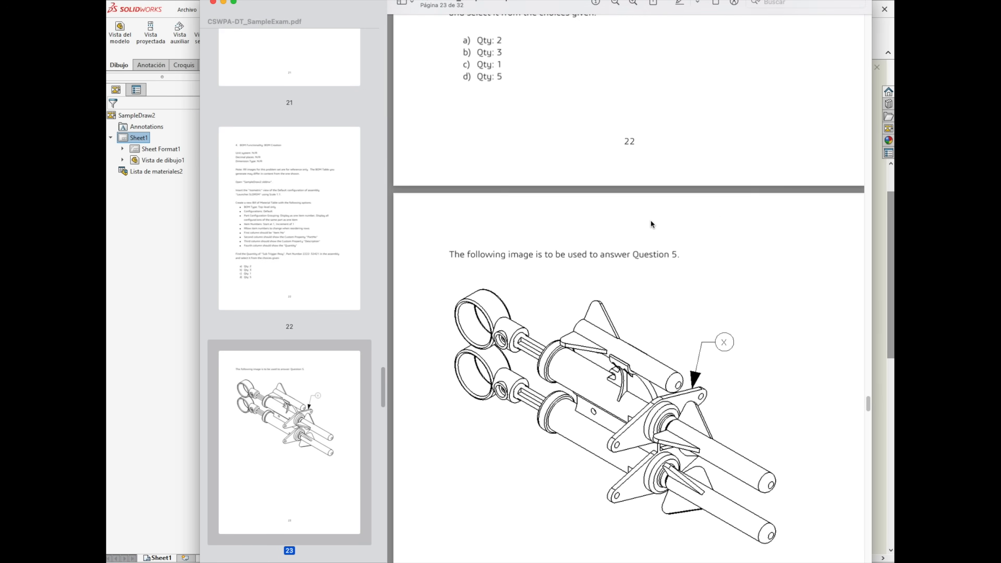
{"action": "scroll", "coordinate": [651, 225], "scroll_direction": "down", "scroll_amount": 3}
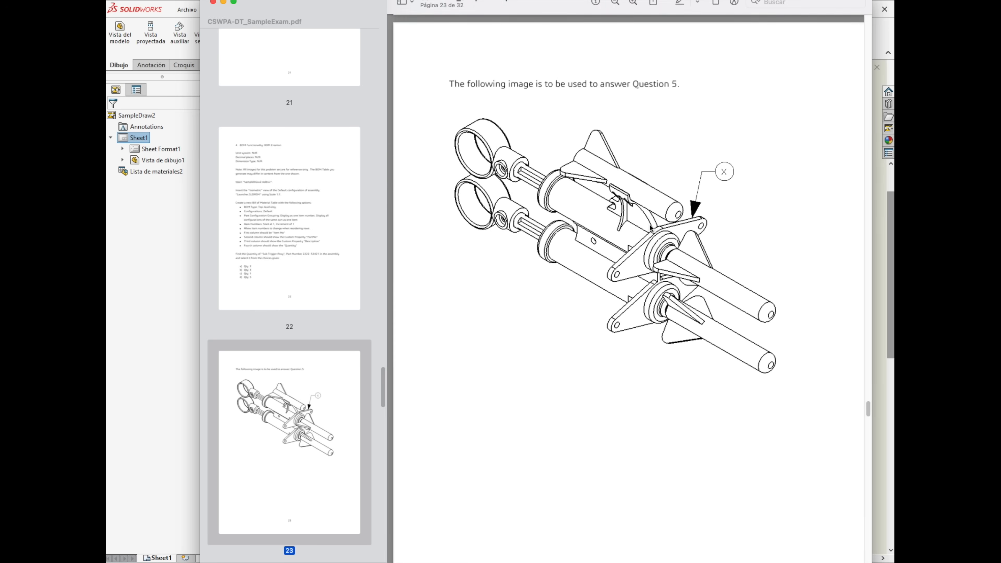
{"action": "scroll", "coordinate": [654, 221], "scroll_direction": "up", "scroll_amount": 2}
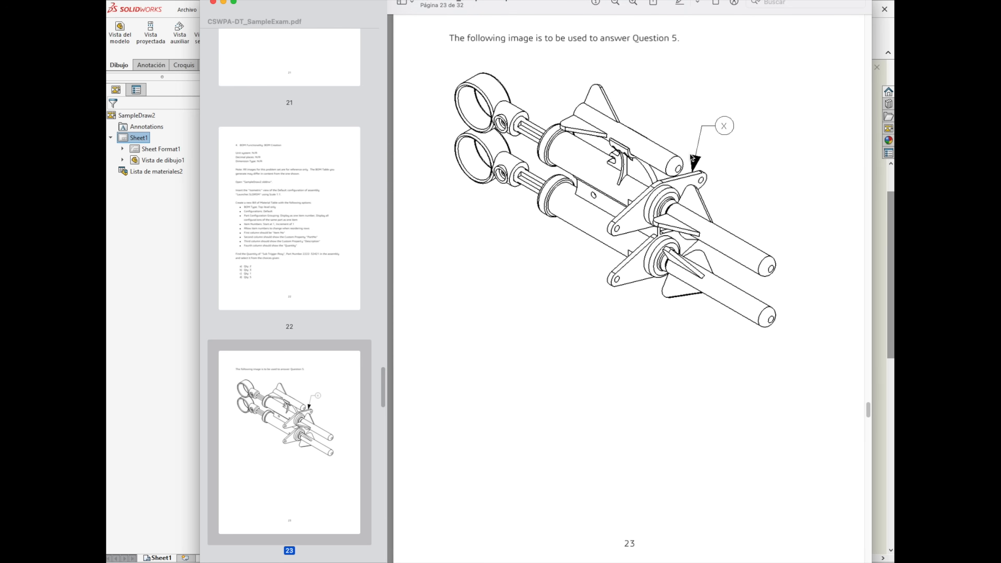
{"action": "scroll", "coordinate": [709, 160], "scroll_direction": "down", "scroll_amount": 8}
{"action": "scroll", "coordinate": [707, 160], "scroll_direction": "down", "scroll_amount": 12}
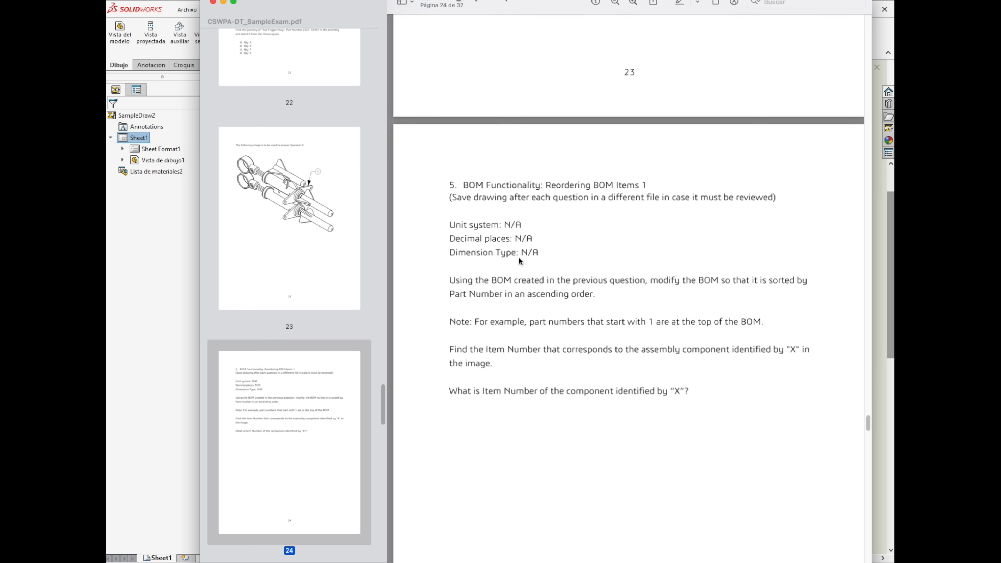
{"action": "scroll", "coordinate": [499, 259], "scroll_direction": "down", "scroll_amount": 3}
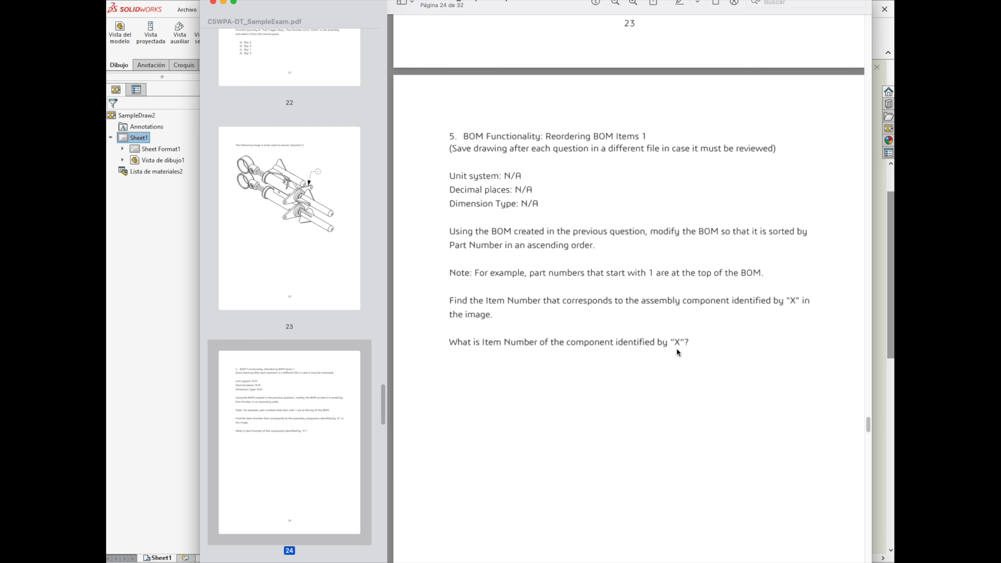
{"action": "scroll", "coordinate": [718, 368], "scroll_direction": "up", "scroll_amount": 5}
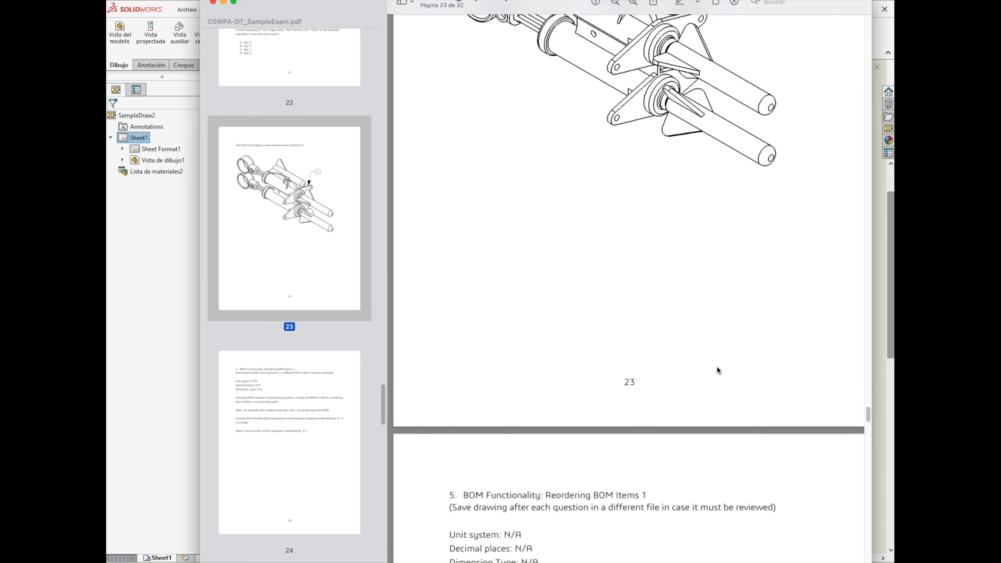
{"action": "scroll", "coordinate": [718, 355], "scroll_direction": "up", "scroll_amount": 4}
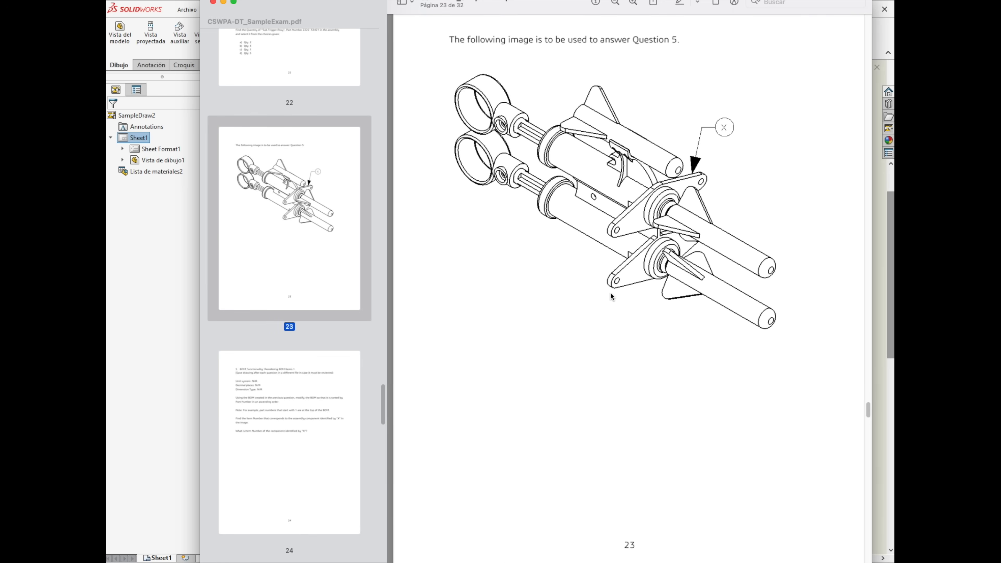
{"action": "scroll", "coordinate": [619, 308], "scroll_direction": "down", "scroll_amount": 9}
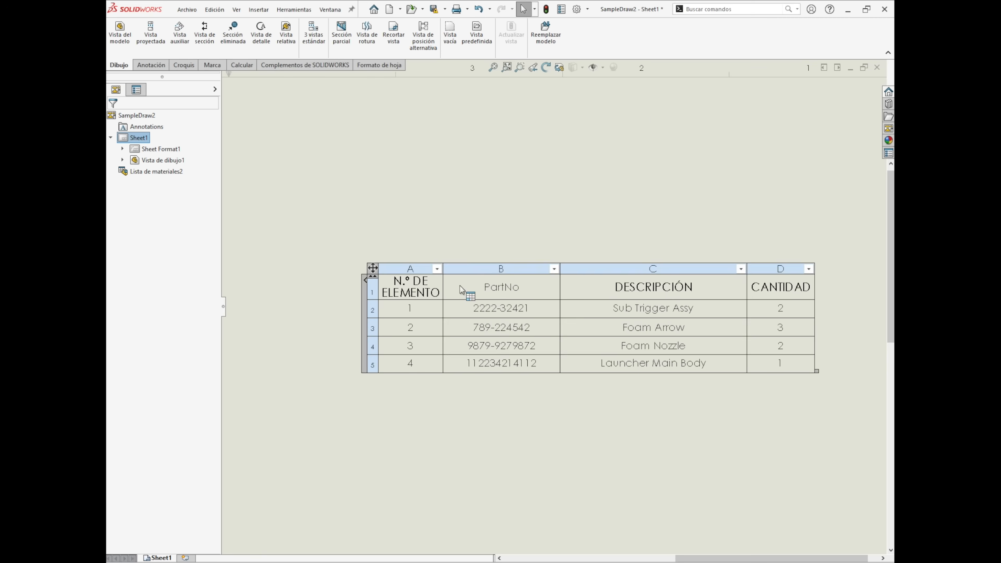
Step: Sort the bill of materials by PartNo in ascending order, using the literal solution method
{"action": "scroll", "coordinate": [509, 357], "scroll_direction": "up", "scroll_amount": 2}
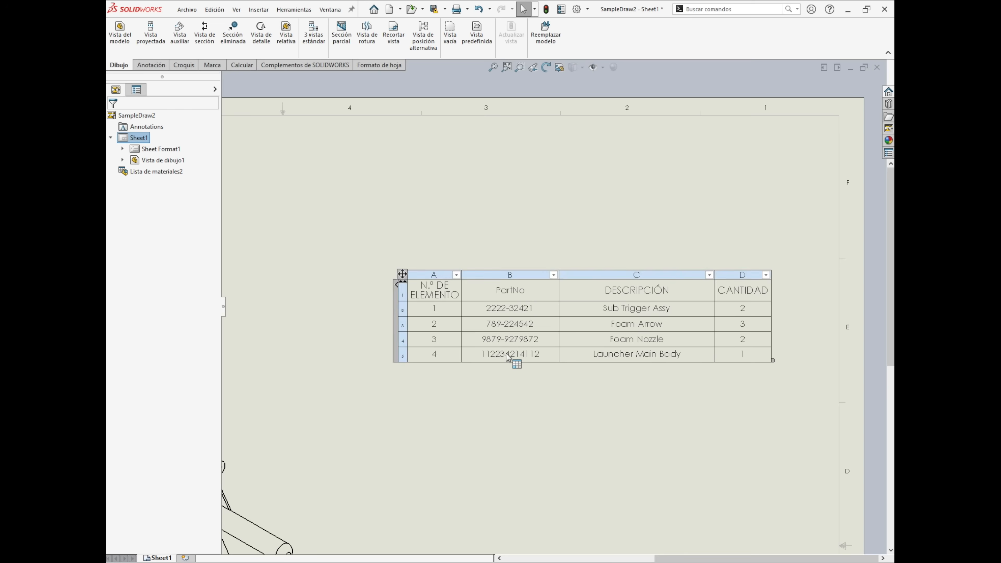
{"action": "left_click", "coordinate": [513, 324]}
{"action": "scroll", "coordinate": [520, 338], "scroll_direction": "down", "scroll_amount": 3}
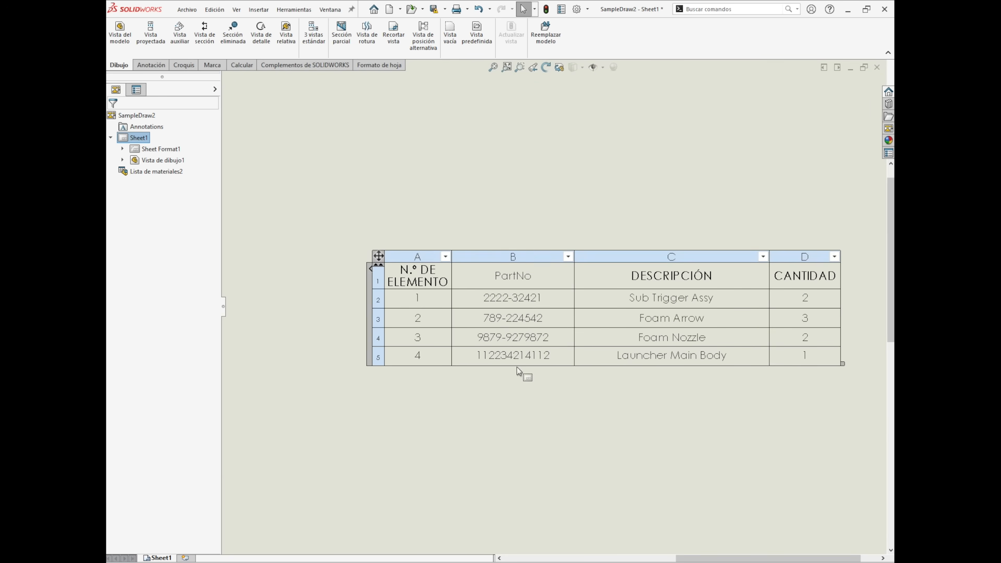
{"action": "left_click", "coordinate": [529, 221]}
{"action": "left_click", "coordinate": [546, 278]}
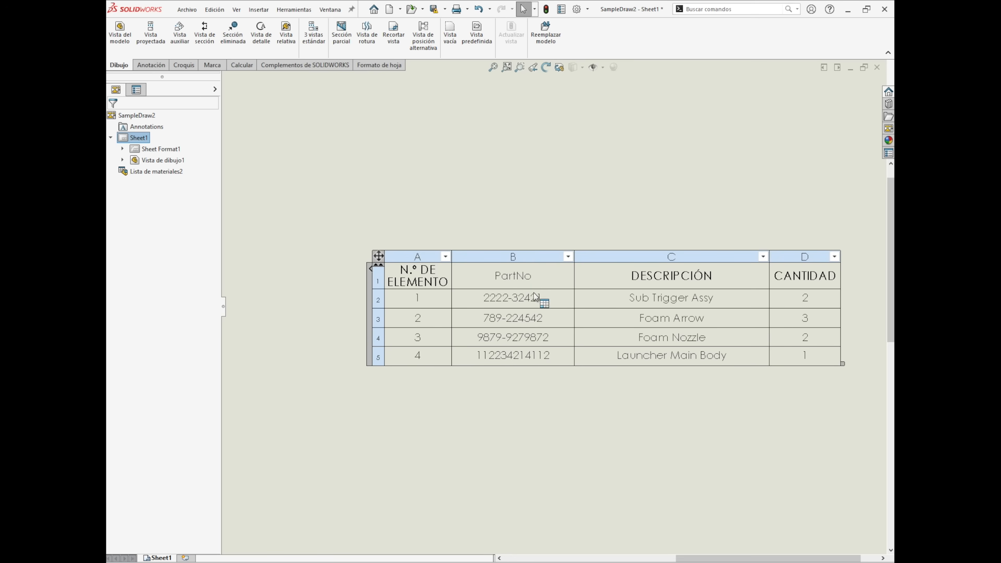
{"action": "left_click", "coordinate": [528, 255]}
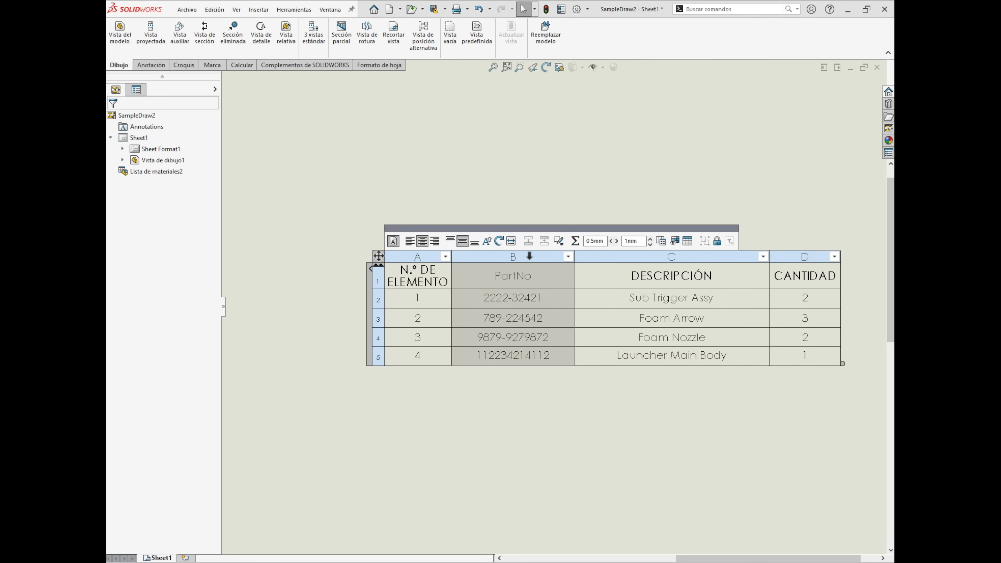
{"action": "right_click", "coordinate": [529, 256]}
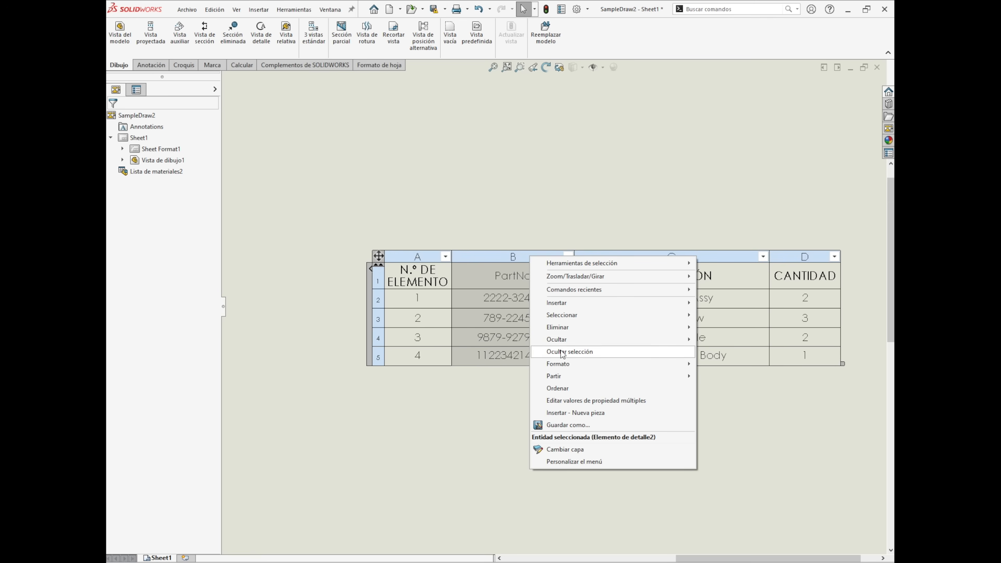
{"action": "left_click", "coordinate": [567, 388]}
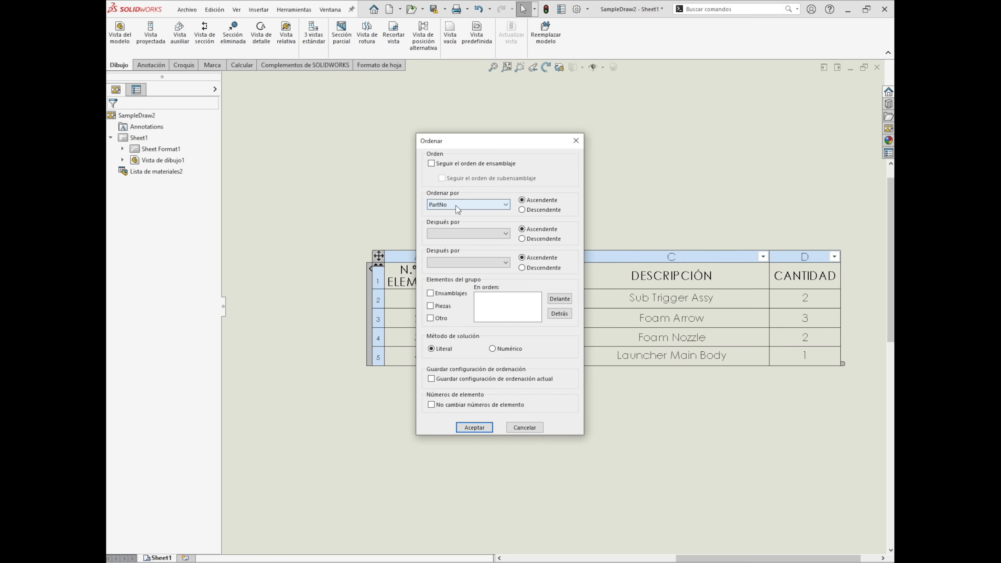
{"action": "left_click", "coordinate": [469, 204]}
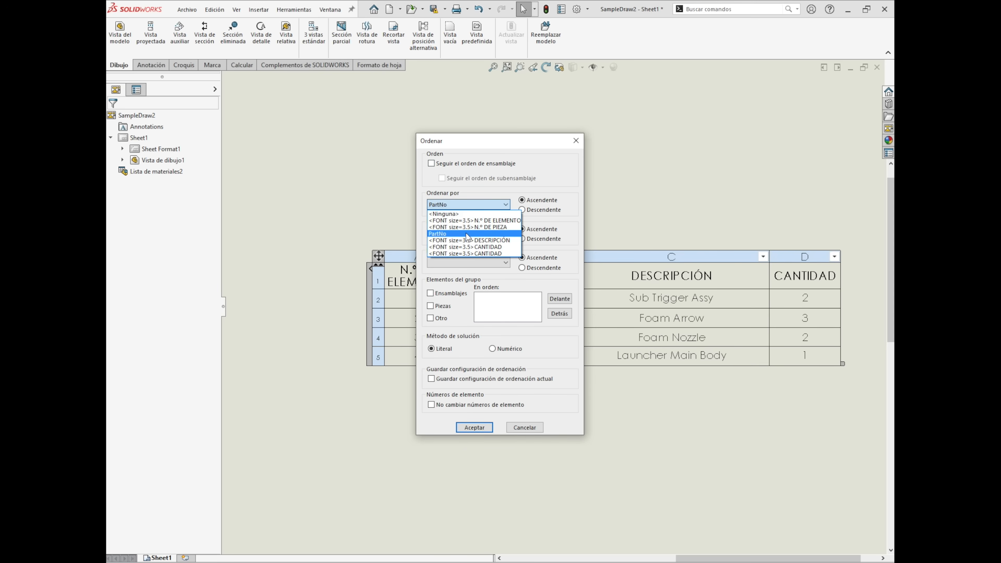
{"action": "left_click", "coordinate": [484, 214]}
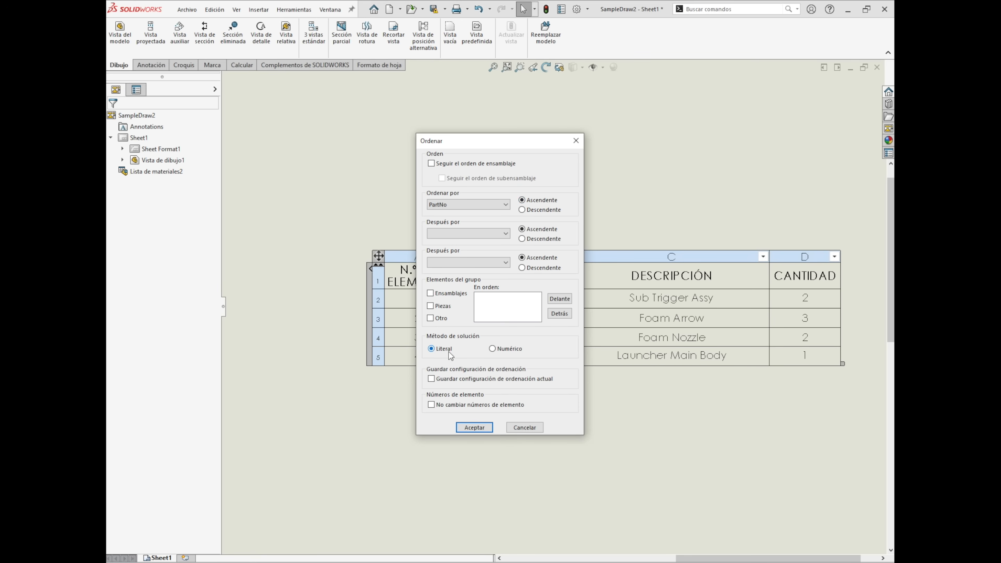
{"action": "left_click_drag", "start_coordinate": [525, 142], "coordinate": [364, 197]}
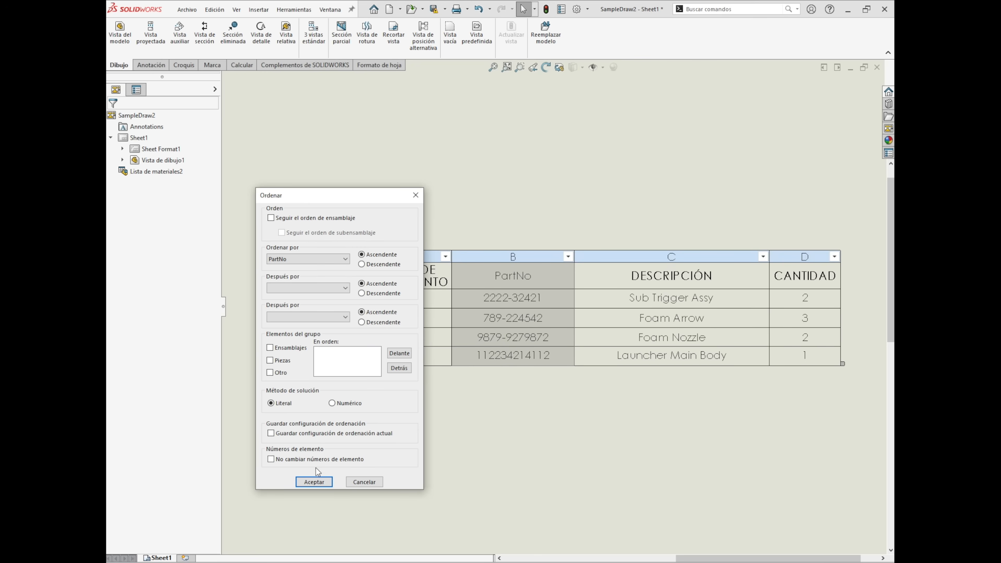
{"action": "left_click", "coordinate": [314, 482]}
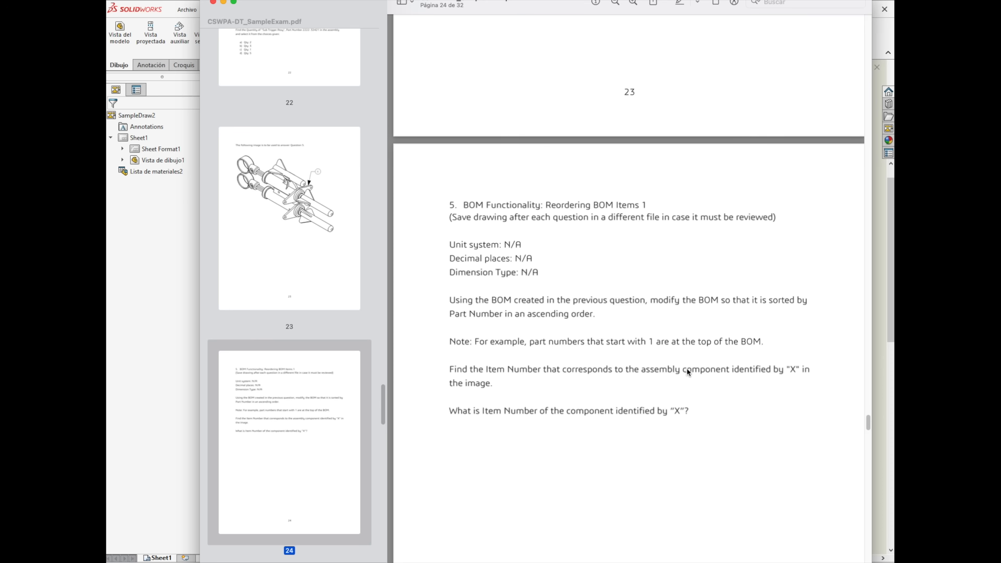
Step: Locate the component marked X in the exam PDF's Question 5 image and select its match in the drawing view to identify its table row
{"action": "left_click_drag", "start_coordinate": [868, 419], "coordinate": [870, 407]}
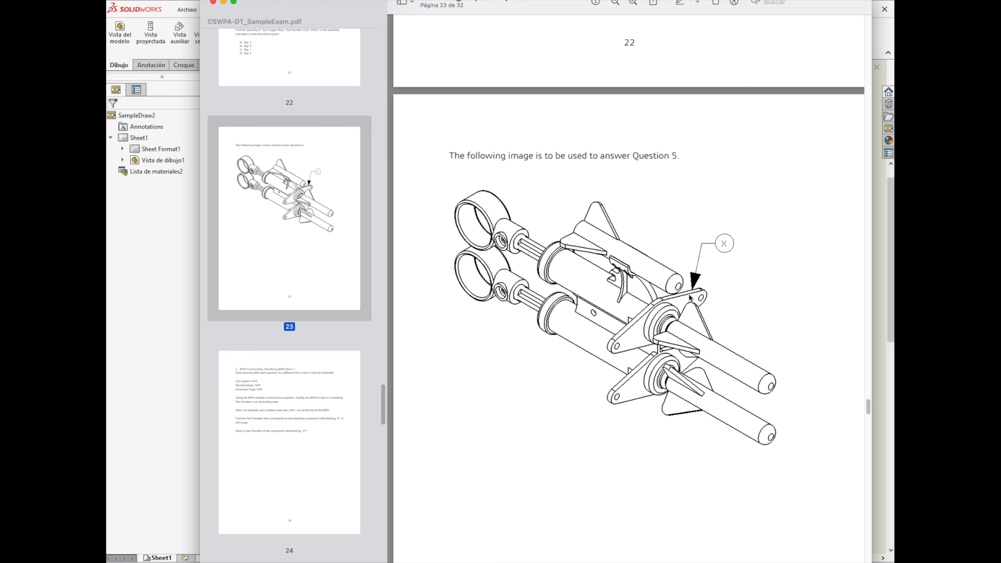
{"action": "left_click_drag", "start_coordinate": [508, 5], "coordinate": [894, 35]}
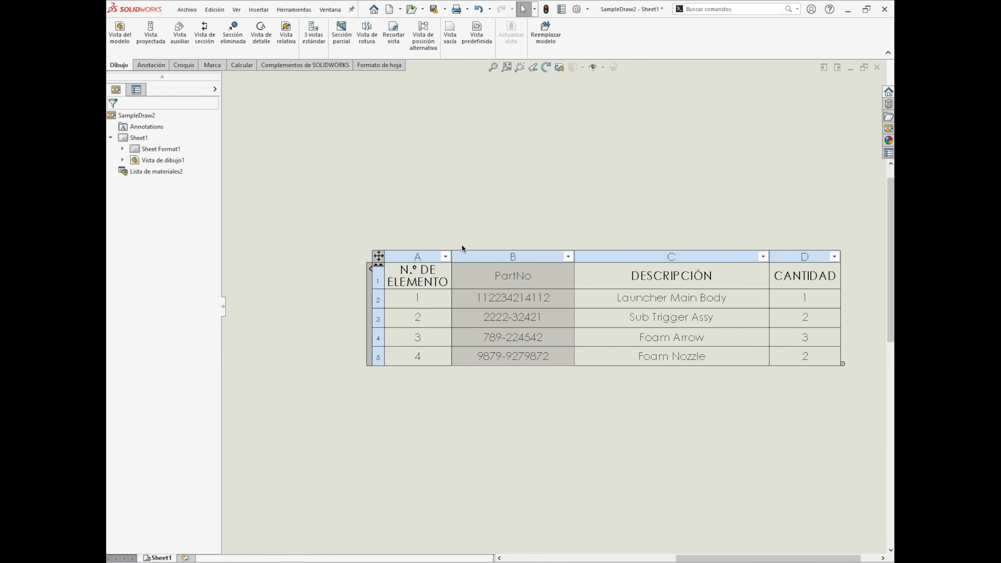
{"action": "left_click", "coordinate": [391, 212]}
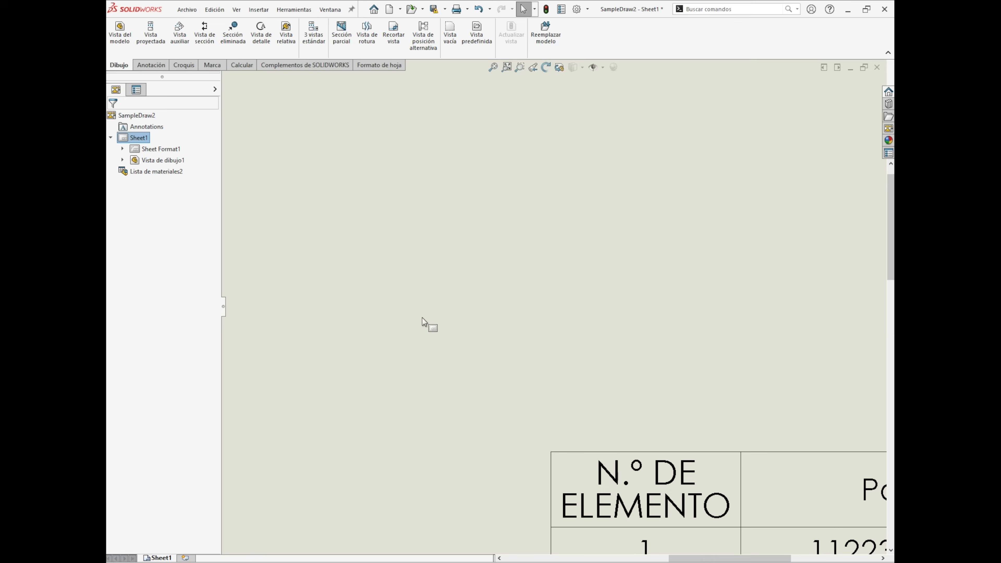
{"action": "scroll", "coordinate": [474, 454], "scroll_direction": "down", "scroll_amount": 3}
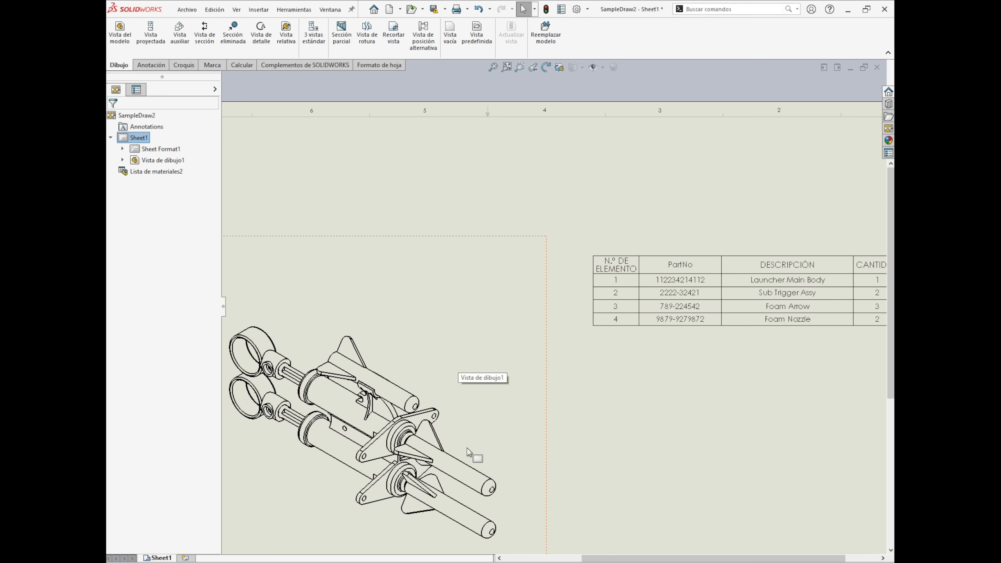
{"action": "left_click", "coordinate": [431, 418]}
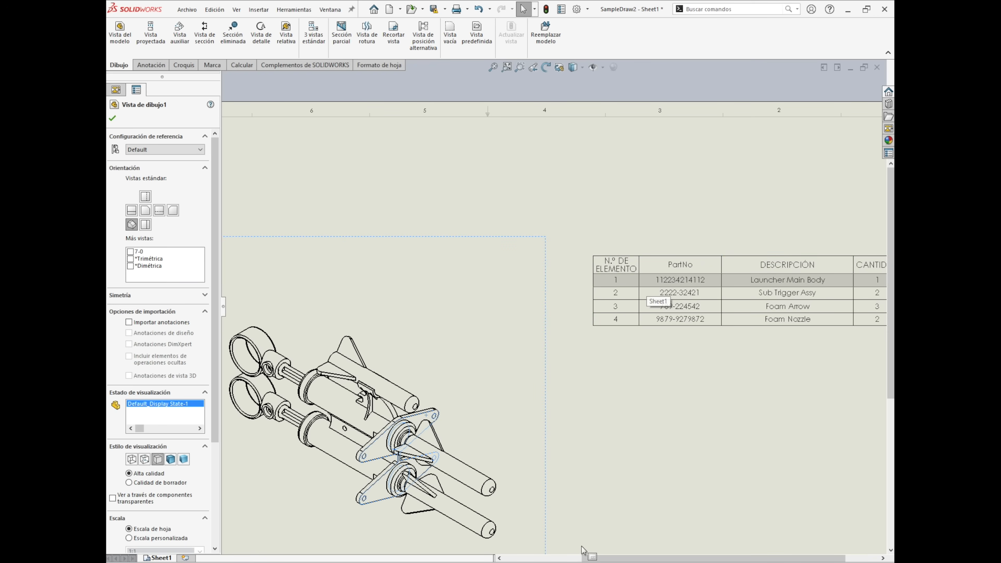
Step: Switch to the sample exam PDF and compare Question 5's item number request with the sorted bill of materials
{"action": "left_click_drag", "start_coordinate": [590, 557], "coordinate": [317, 66]}
{"action": "left_click", "coordinate": [300, 466]}
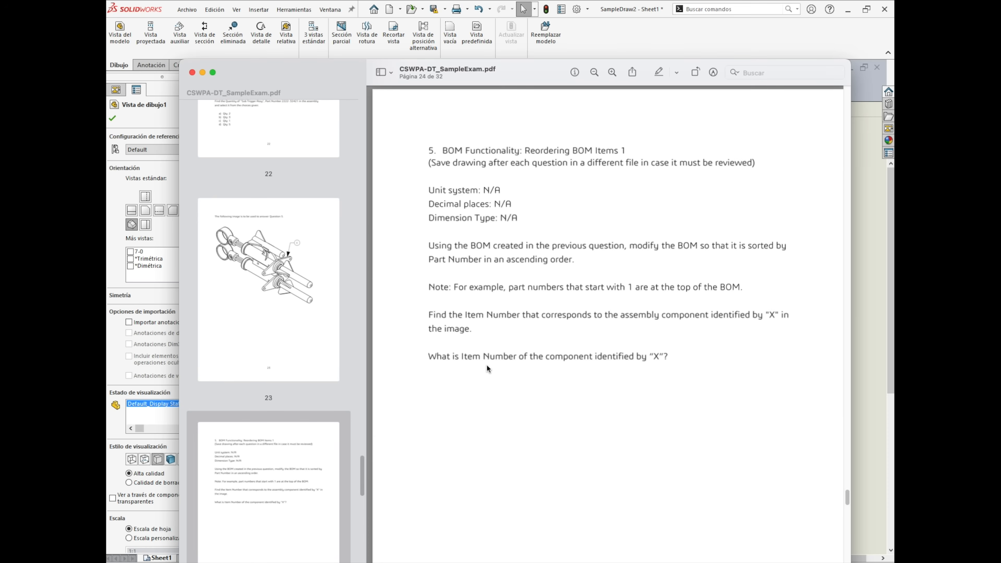
{"action": "left_click_drag", "start_coordinate": [553, 76], "coordinate": [604, 303]}
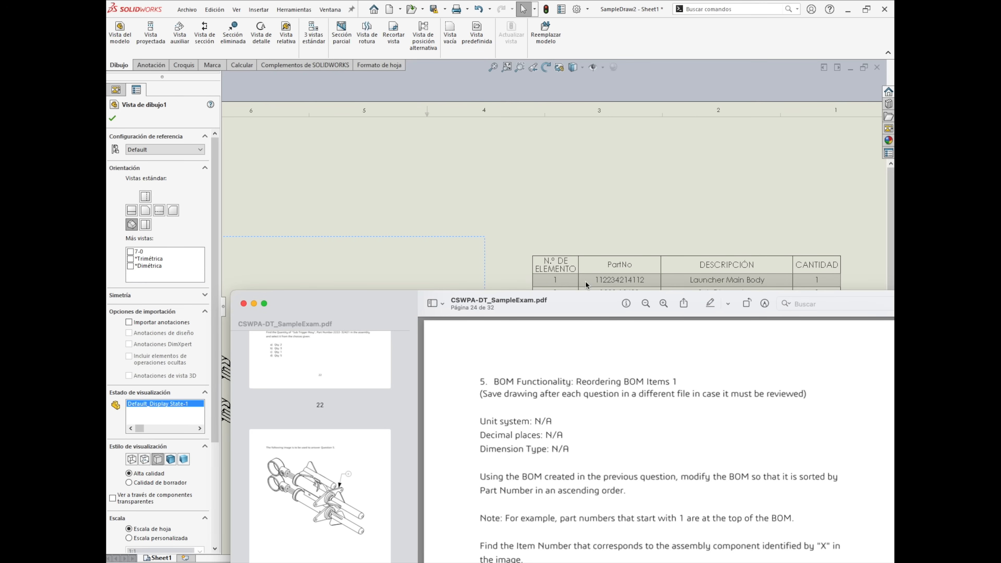
{"action": "double_click", "coordinate": [591, 311]}
Step: Read Question 6 in the sample exam PDF, examining its reference table and the requirements for the Total Cost column and sum
{"action": "left_click_drag", "start_coordinate": [509, 23], "coordinate": [557, 3]}
{"action": "scroll", "coordinate": [542, 273], "scroll_direction": "down", "scroll_amount": 3}
{"action": "scroll", "coordinate": [544, 272], "scroll_direction": "down", "scroll_amount": 10}
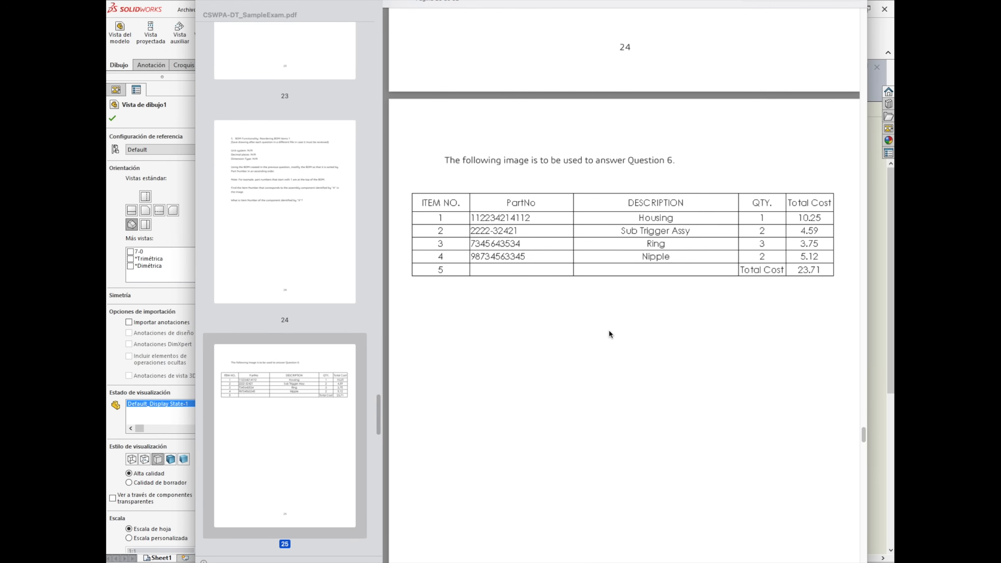
{"action": "scroll", "coordinate": [610, 332], "scroll_direction": "down", "scroll_amount": 10}
{"action": "scroll", "coordinate": [613, 331], "scroll_direction": "down", "scroll_amount": 6}
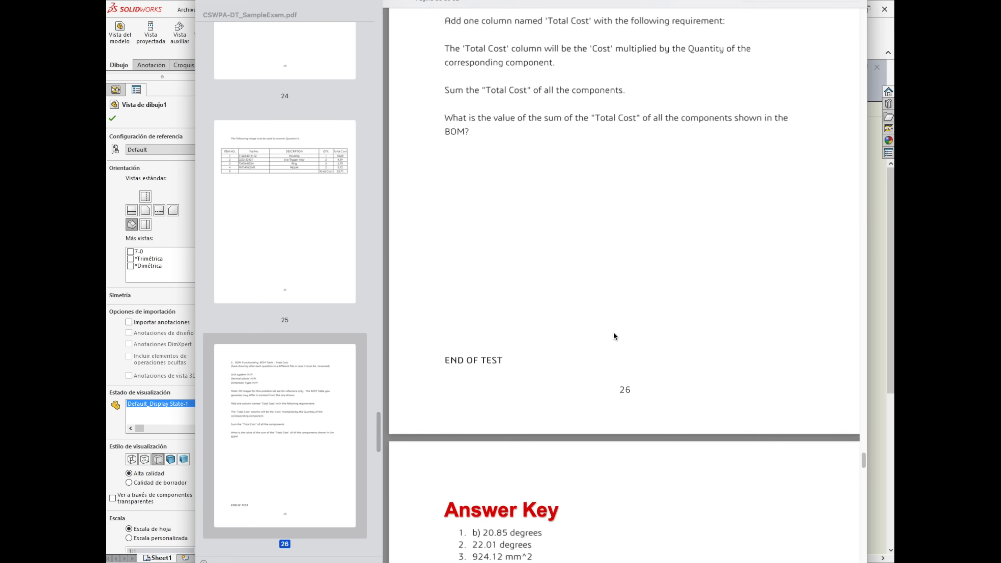
{"action": "scroll", "coordinate": [612, 332], "scroll_direction": "up", "scroll_amount": 5}
{"action": "scroll", "coordinate": [614, 332], "scroll_direction": "up", "scroll_amount": 8}
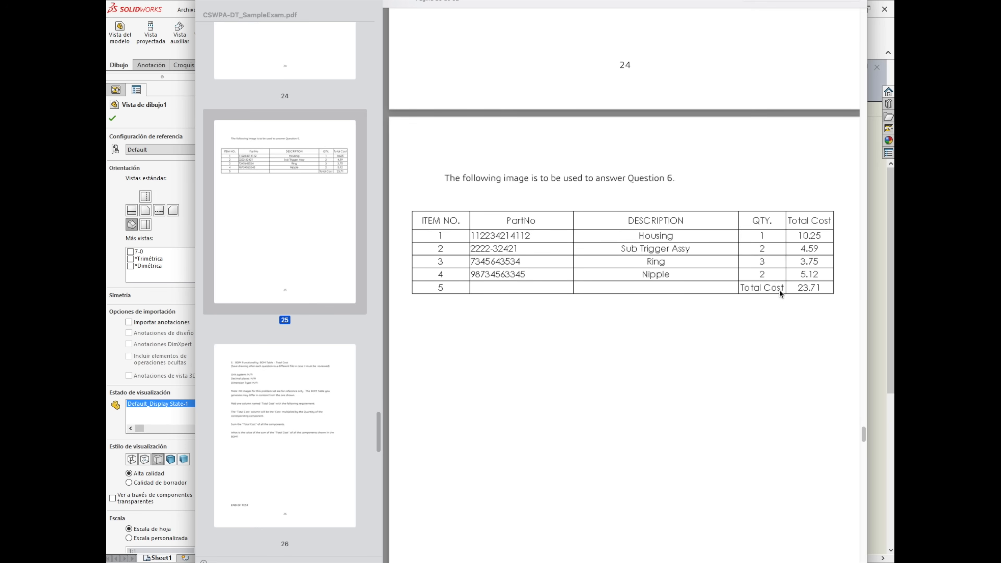
{"action": "scroll", "coordinate": [775, 293], "scroll_direction": "down", "scroll_amount": 10}
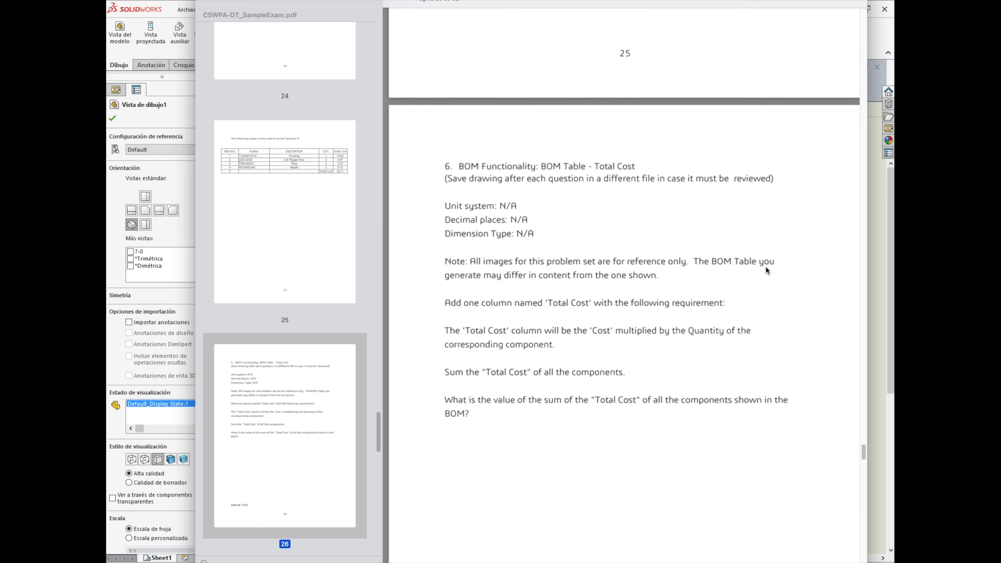
{"action": "scroll", "coordinate": [564, 309], "scroll_direction": "down", "scroll_amount": 1}
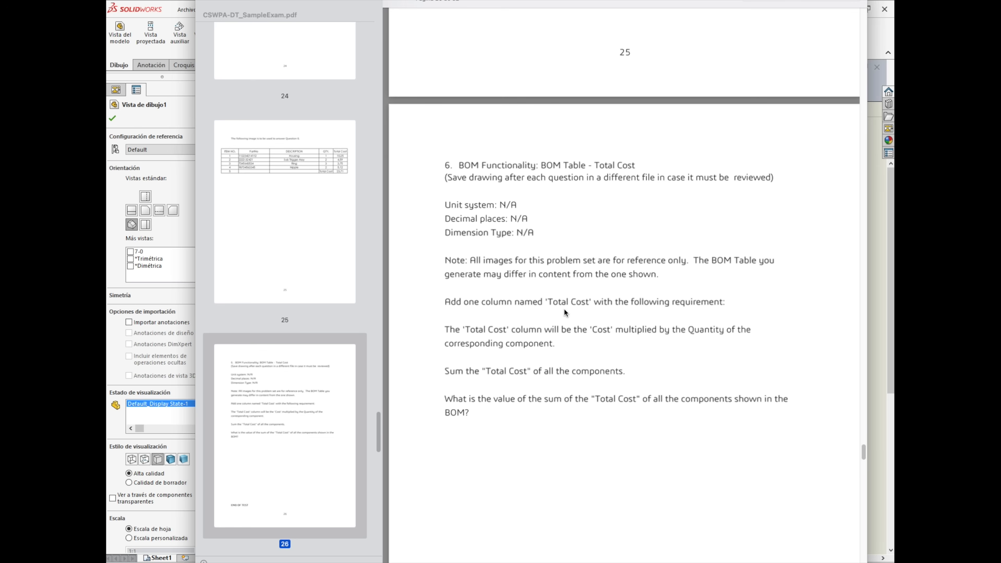